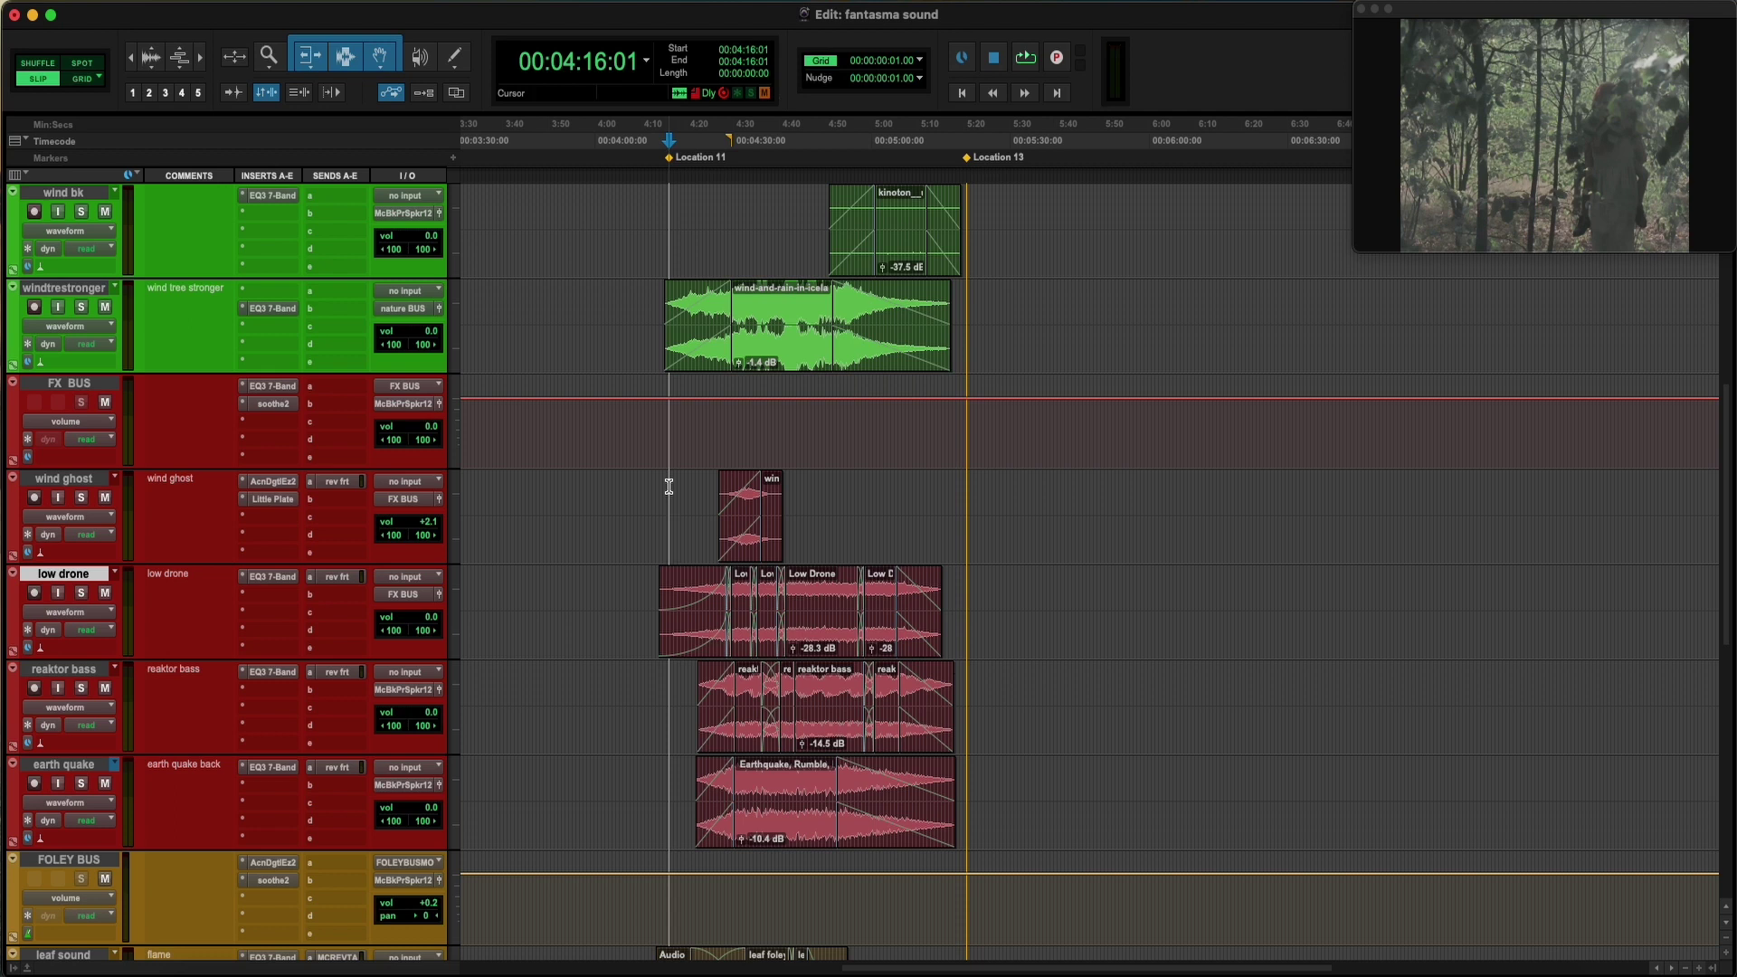
Play the scene from 4:16:01 to hear the wind, low drone and reaktor bass layers together
{"action": "key", "text": "space"}
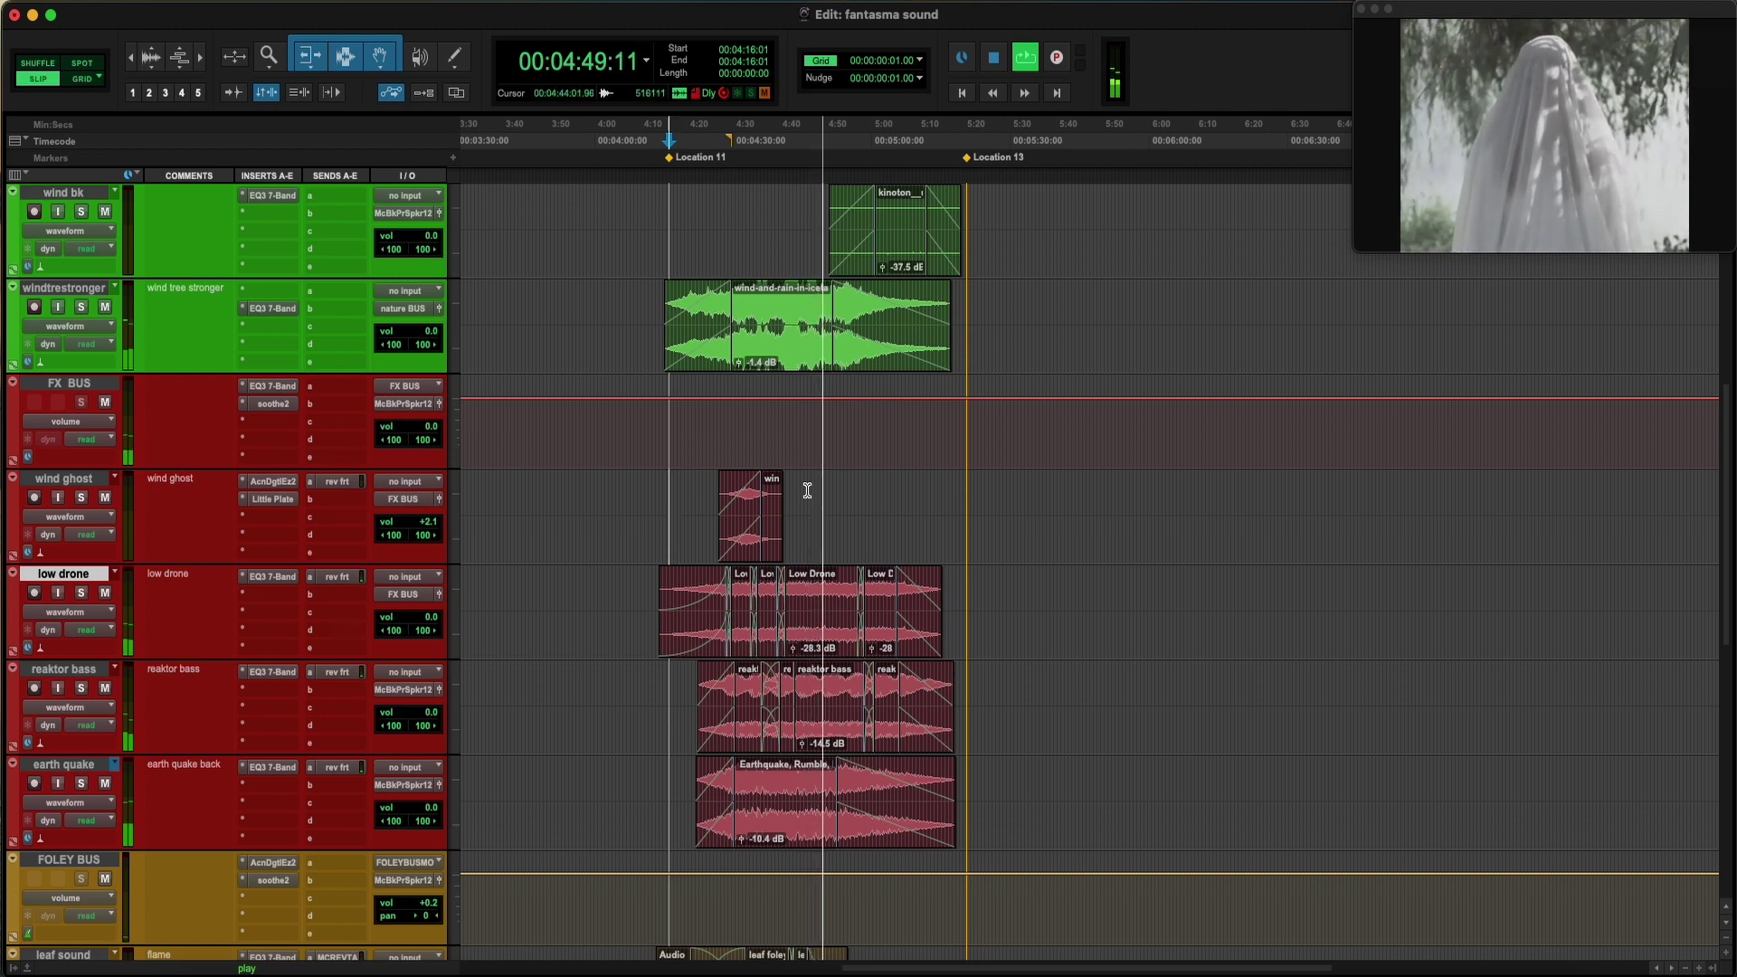
Stop playback and solo the drone layers and earth quake track alongside wind ghost
{"action": "scroll", "coordinate": [815, 493], "scroll_direction": "down", "scroll_amount": 3}
{"action": "left_click", "coordinate": [610, 318]}
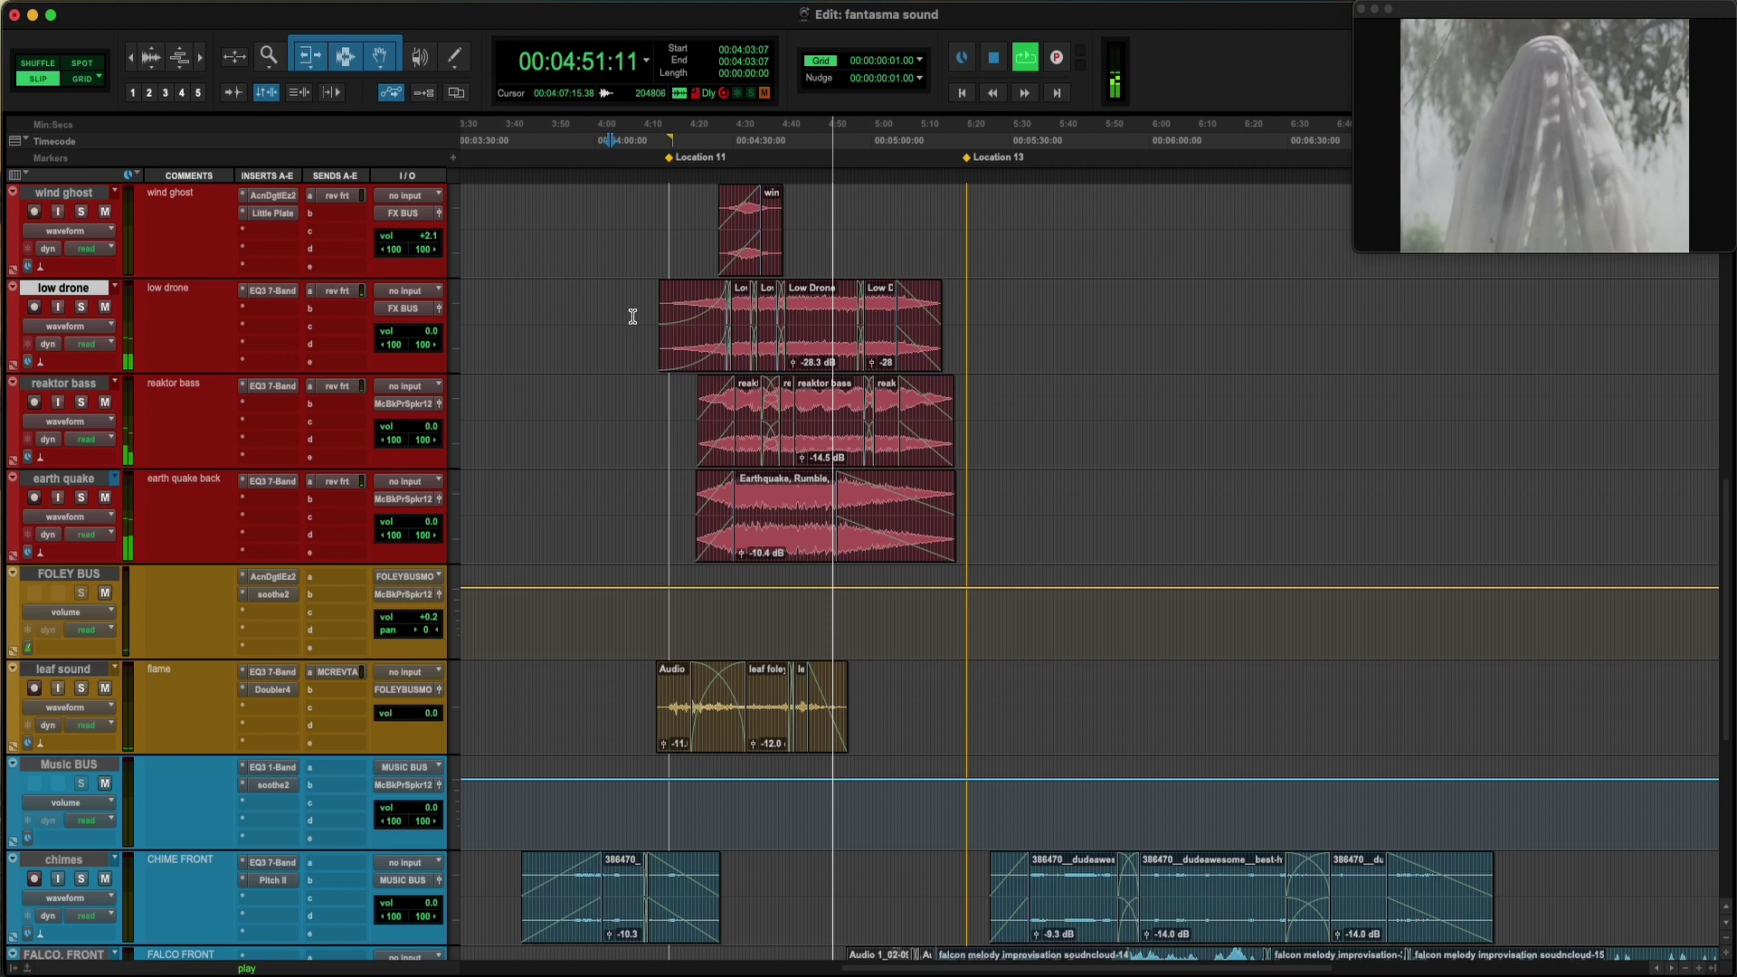
{"action": "scroll", "coordinate": [646, 314], "scroll_direction": "up", "scroll_amount": 2}
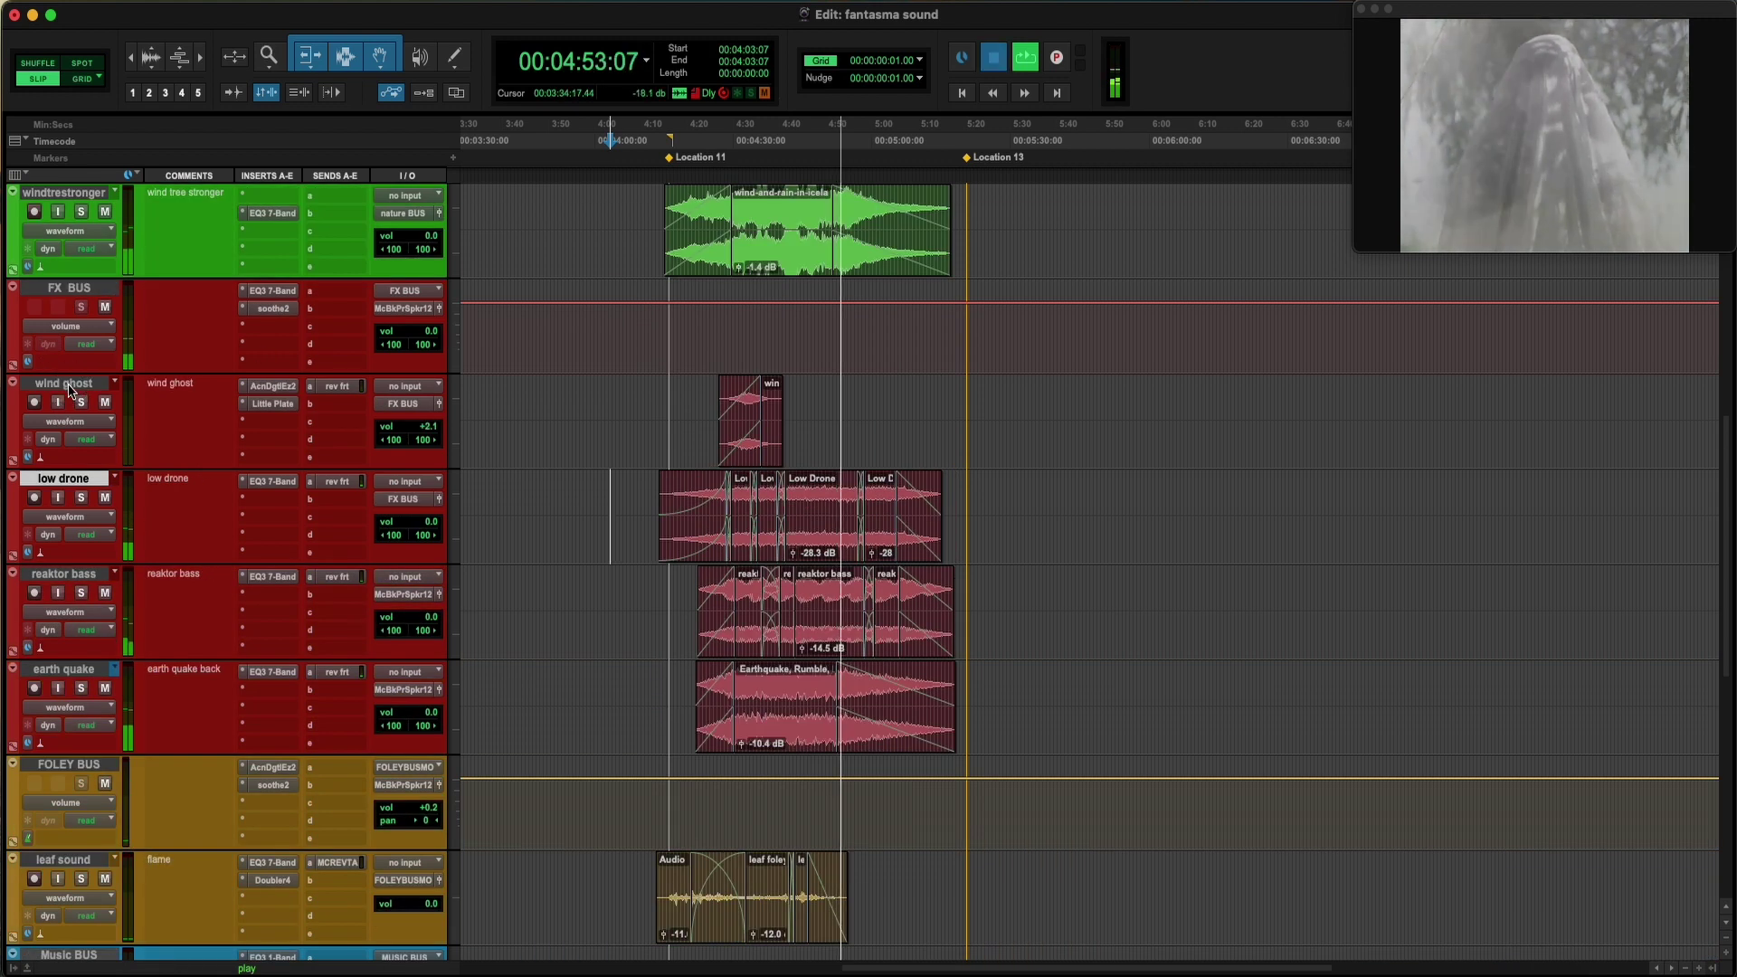
{"action": "key", "text": "space"}
{"action": "left_click", "coordinate": [83, 670], "text": "shift"}
{"action": "left_click", "coordinate": [80, 688], "text": "alt+shift"}
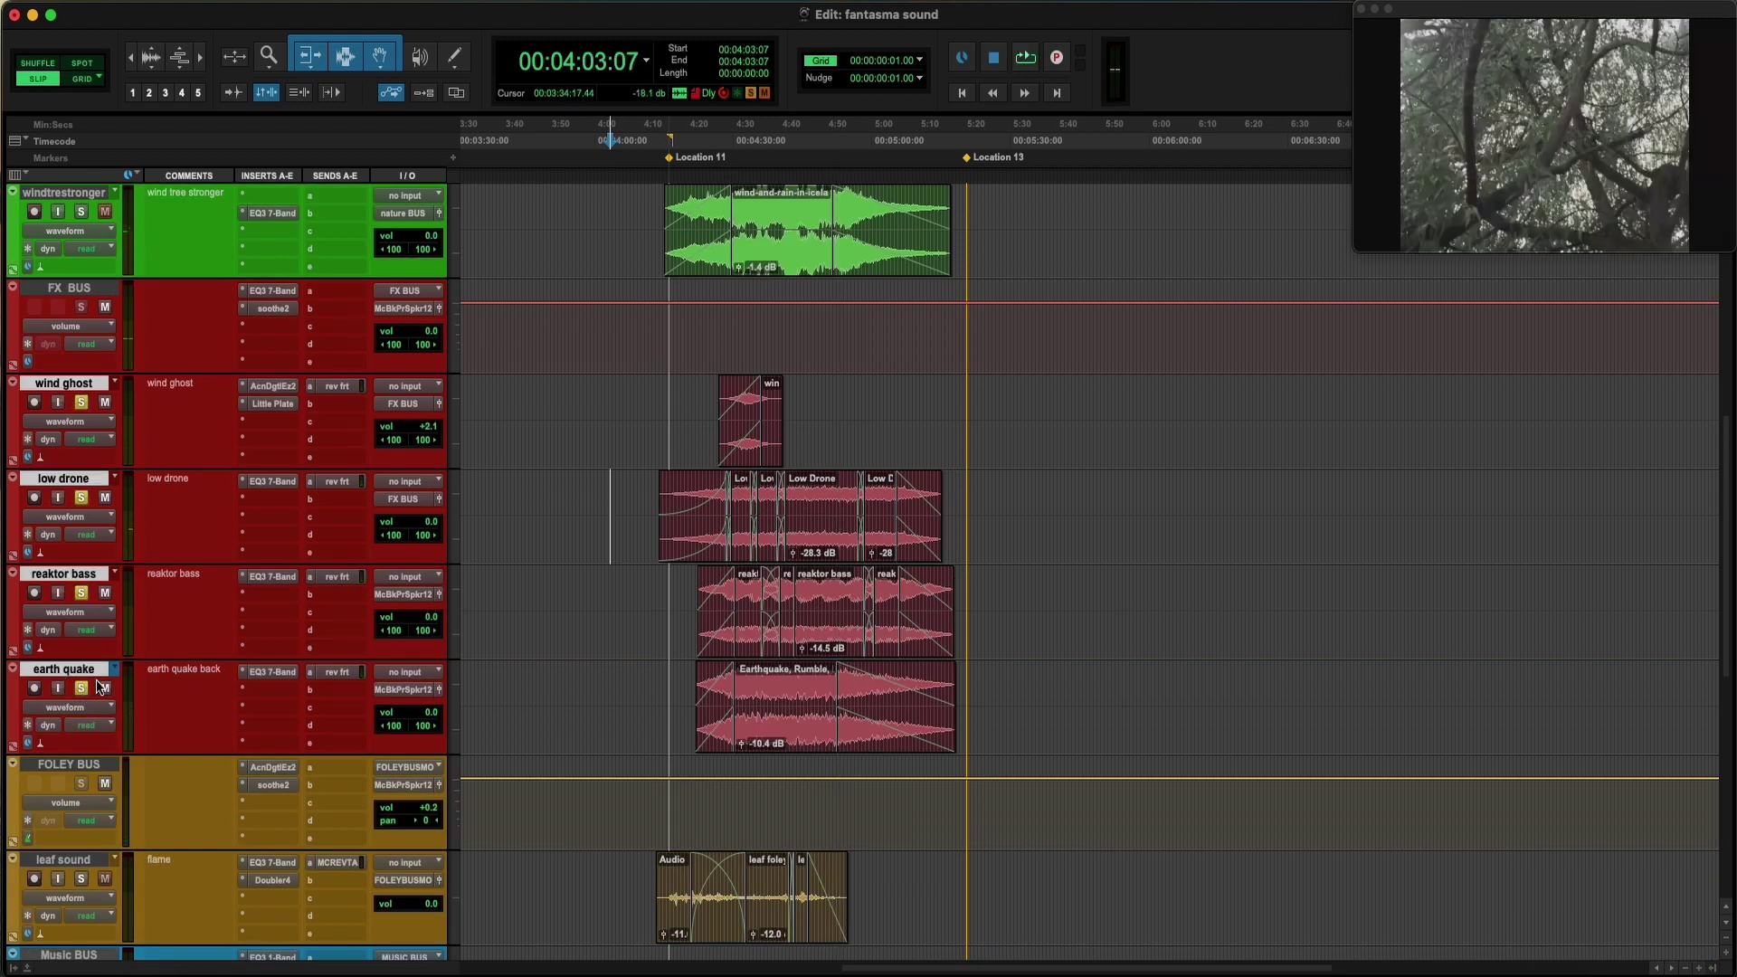
Try play start points at 4:17:19, 4:20:13 and 4:23:21 on wind ghost
{"action": "left_click", "coordinate": [678, 380]}
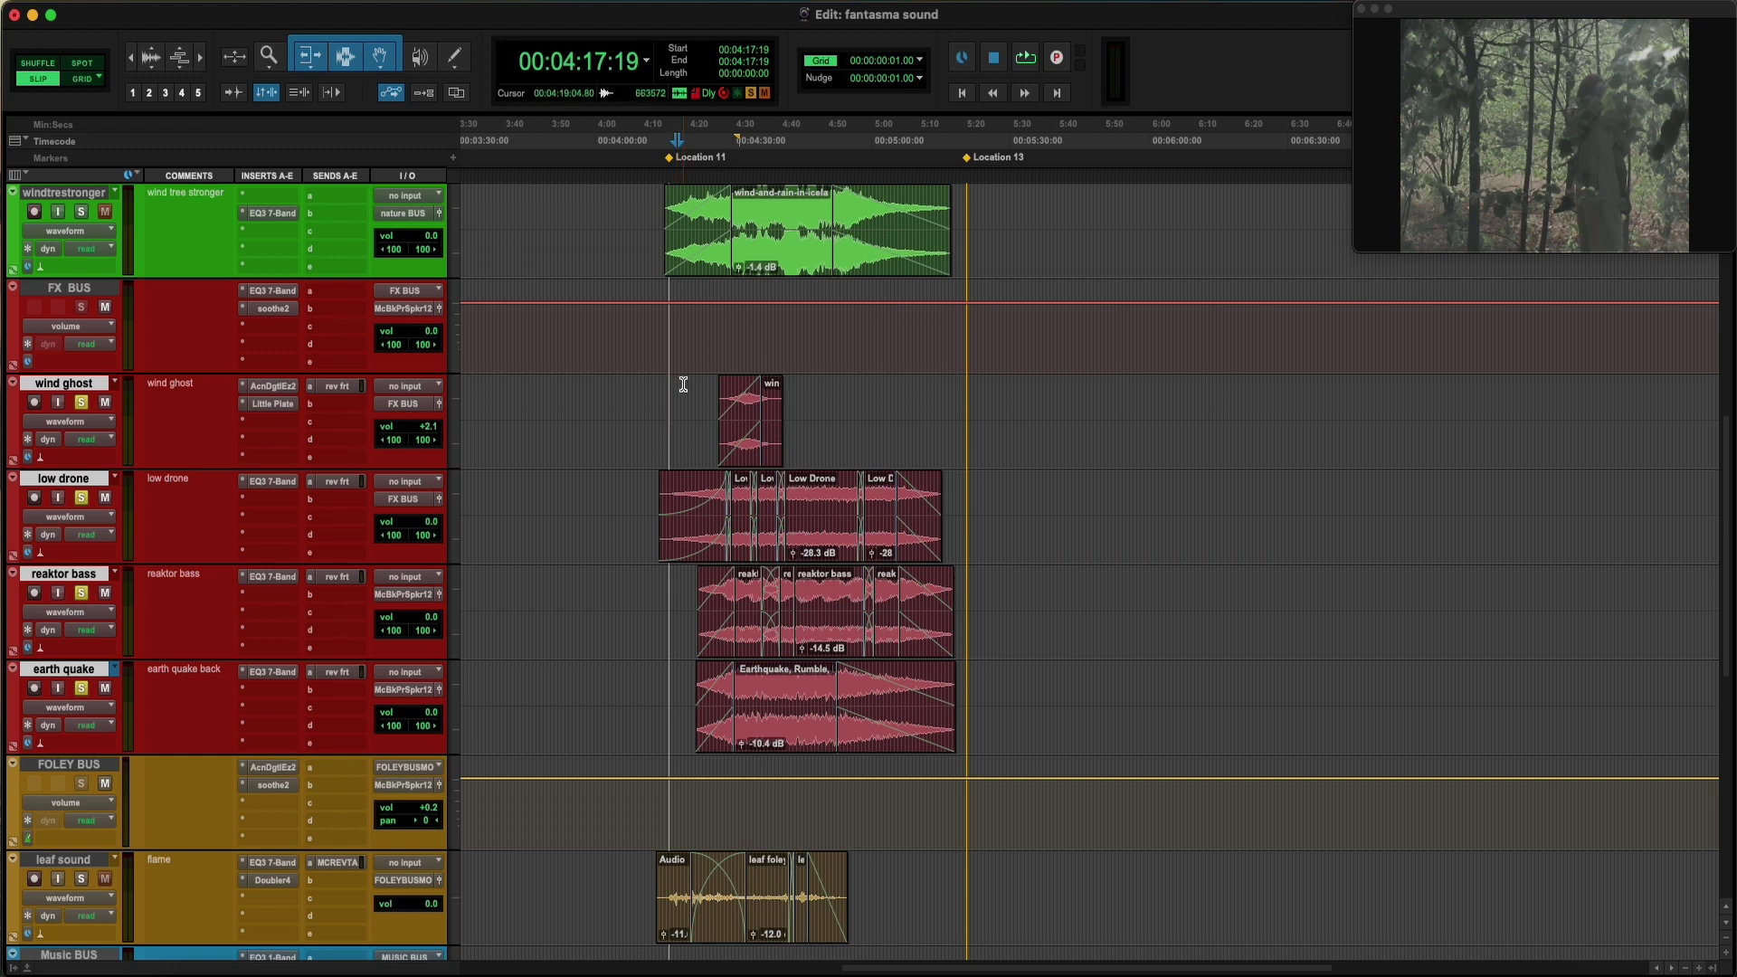
{"action": "left_click", "coordinate": [690, 396]}
{"action": "left_click_drag", "start_coordinate": [841, 387], "coordinate": [850, 736]}
{"action": "left_click", "coordinate": [705, 398]}
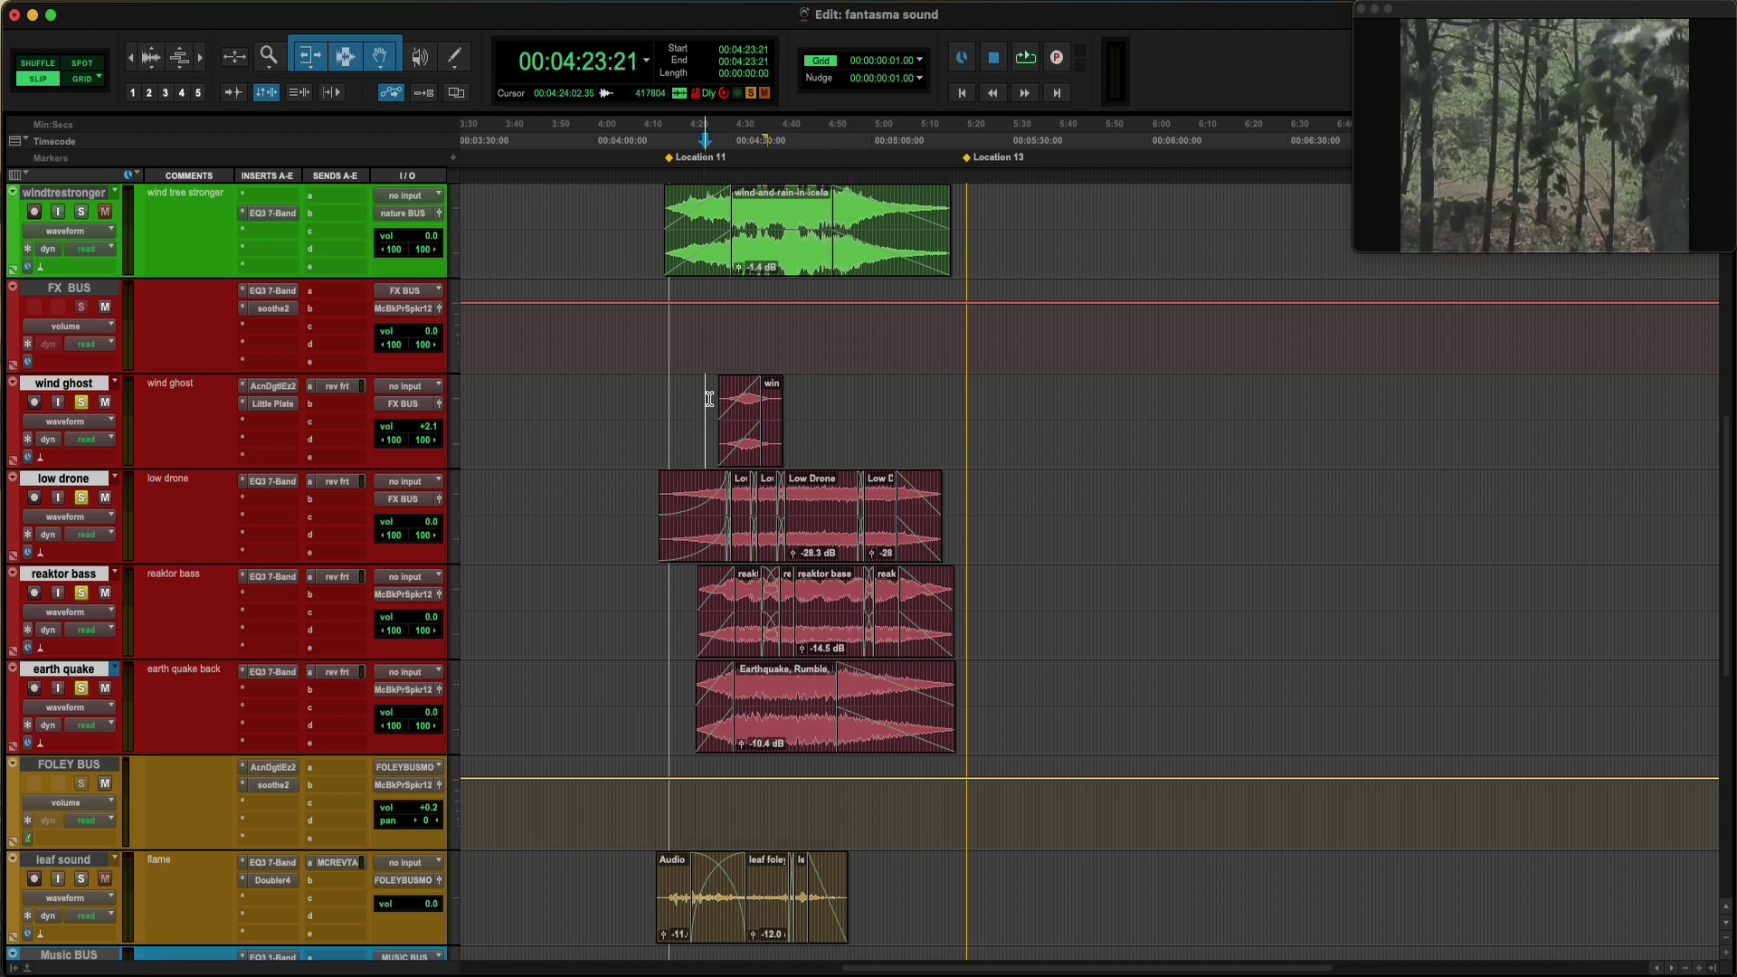
Solo only wind ghost and play it alone from 4:24:21
{"action": "left_click", "coordinate": [82, 403], "text": "super"}
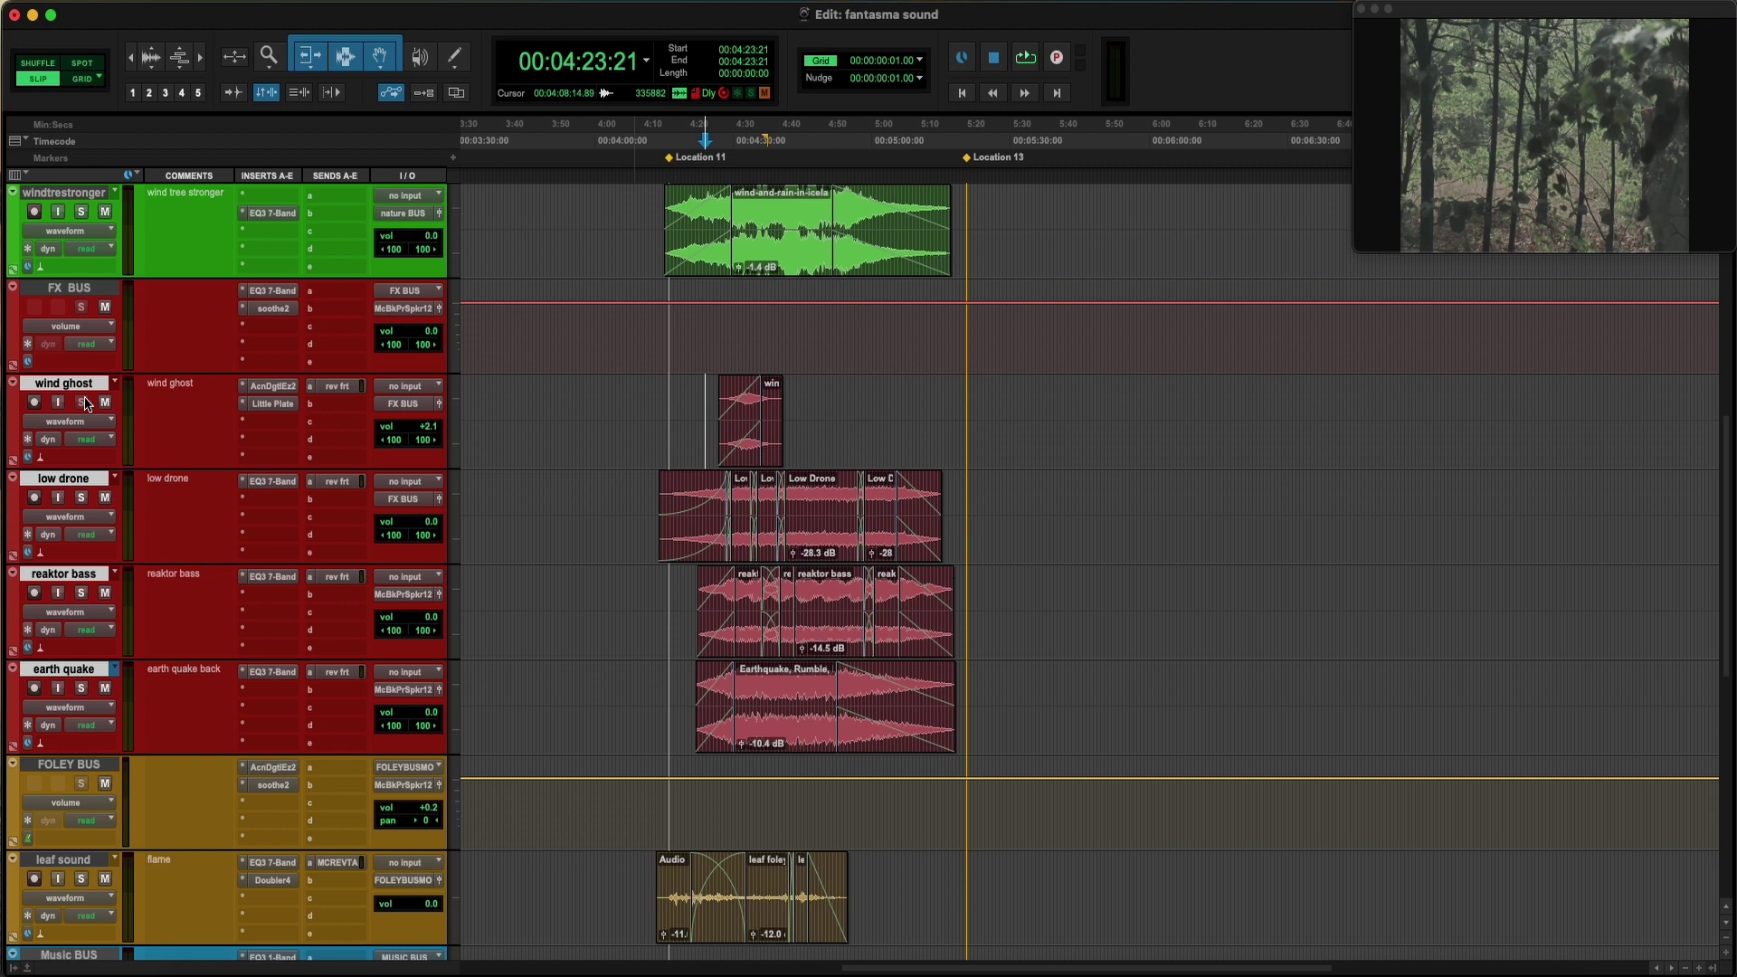
{"action": "left_click", "coordinate": [82, 402]}
{"action": "left_click", "coordinate": [84, 403]}
{"action": "left_click", "coordinate": [711, 401]}
{"action": "key", "text": "space"}
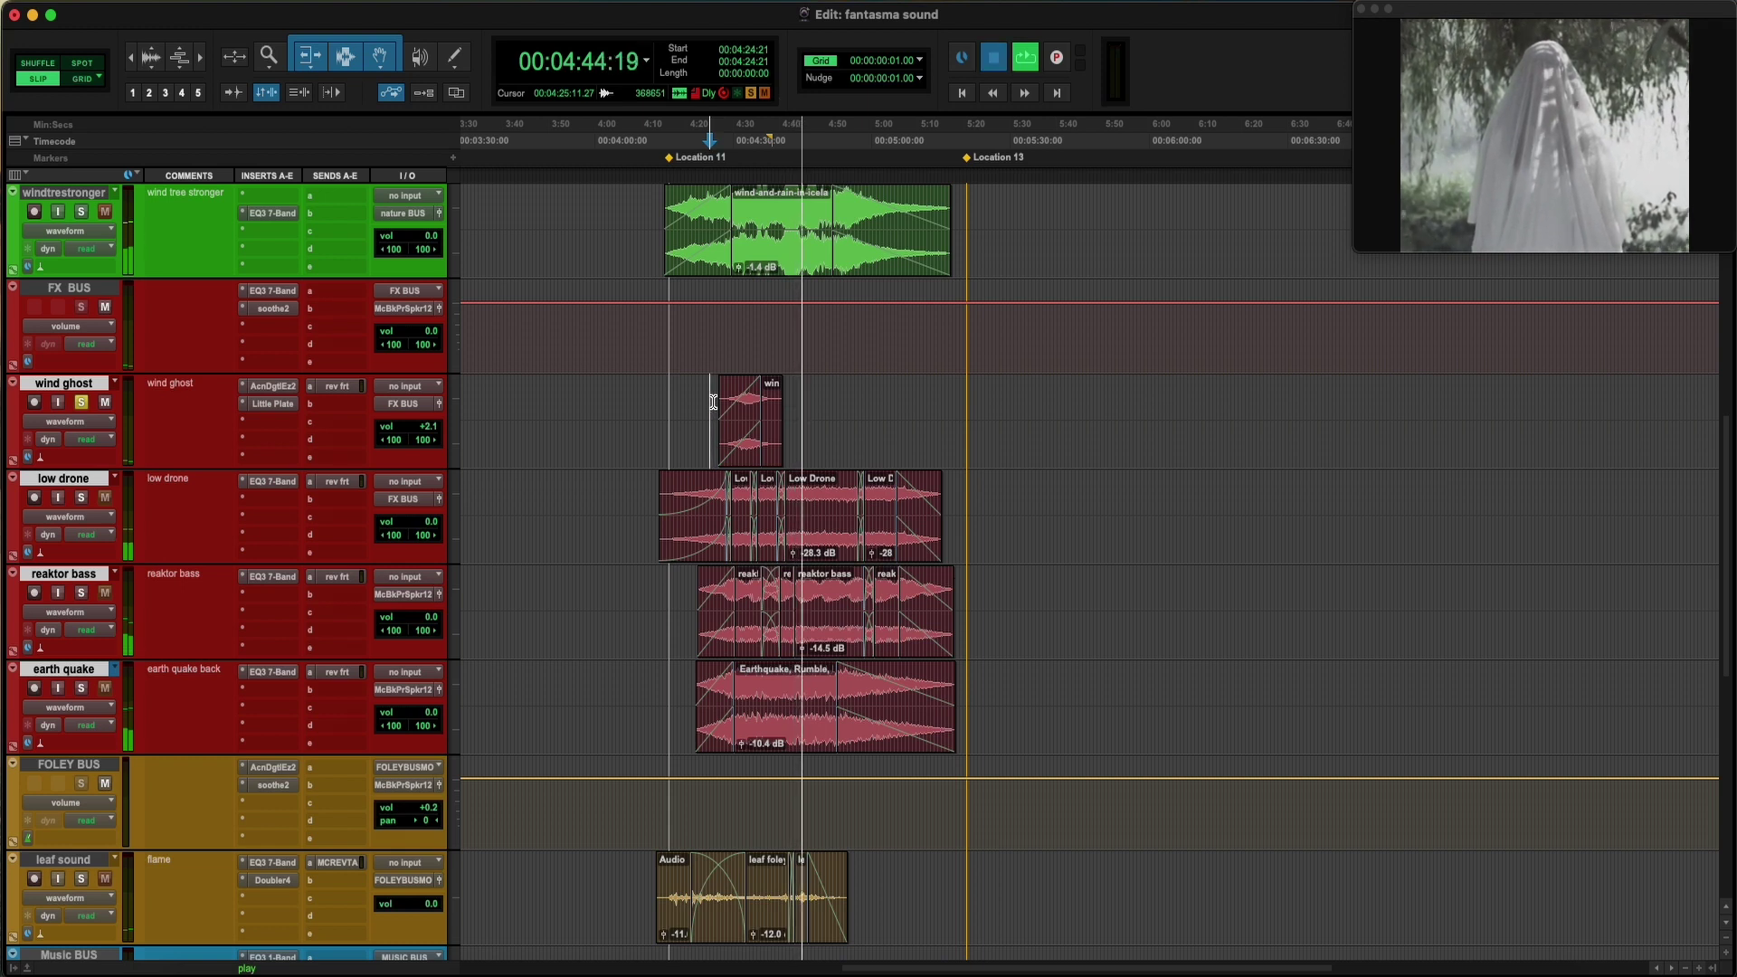
Stop playback and review wind ghost's rev frt send and the reverb track's D-Verb
{"action": "key", "text": "space"}
{"action": "left_click", "coordinate": [335, 387]}
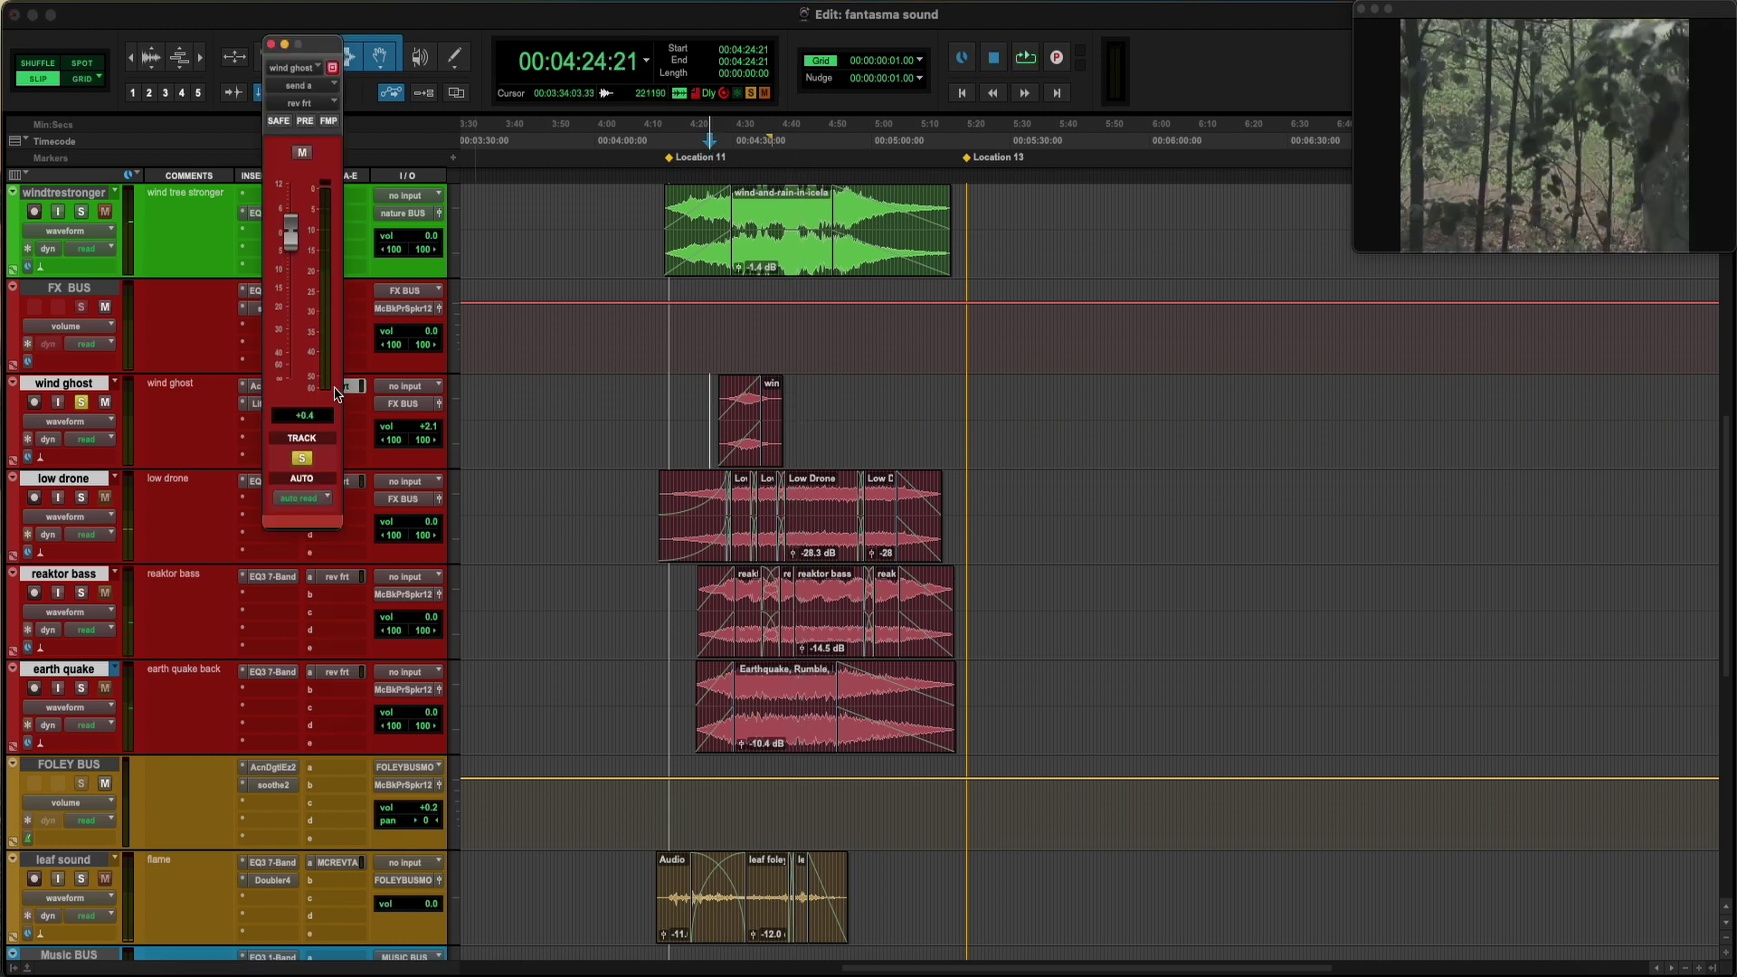
{"action": "scroll", "coordinate": [348, 393], "scroll_direction": "down", "scroll_amount": 10}
{"action": "left_click", "coordinate": [267, 685]}
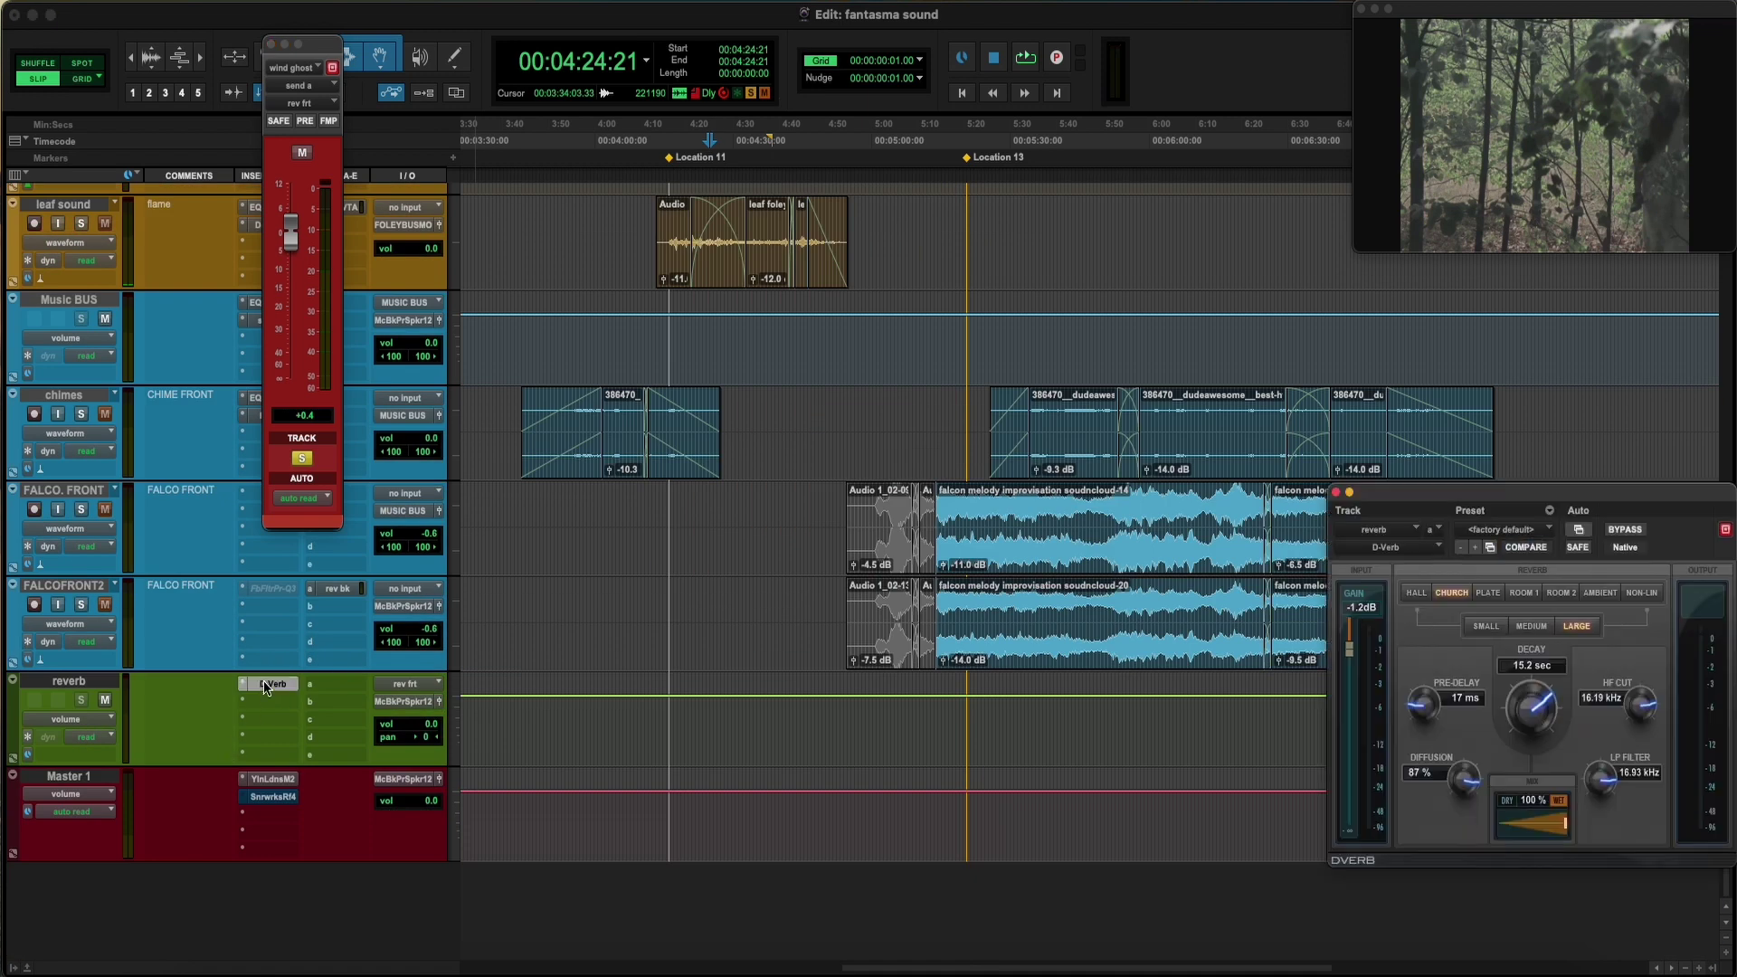
{"action": "left_click", "coordinate": [267, 685]}
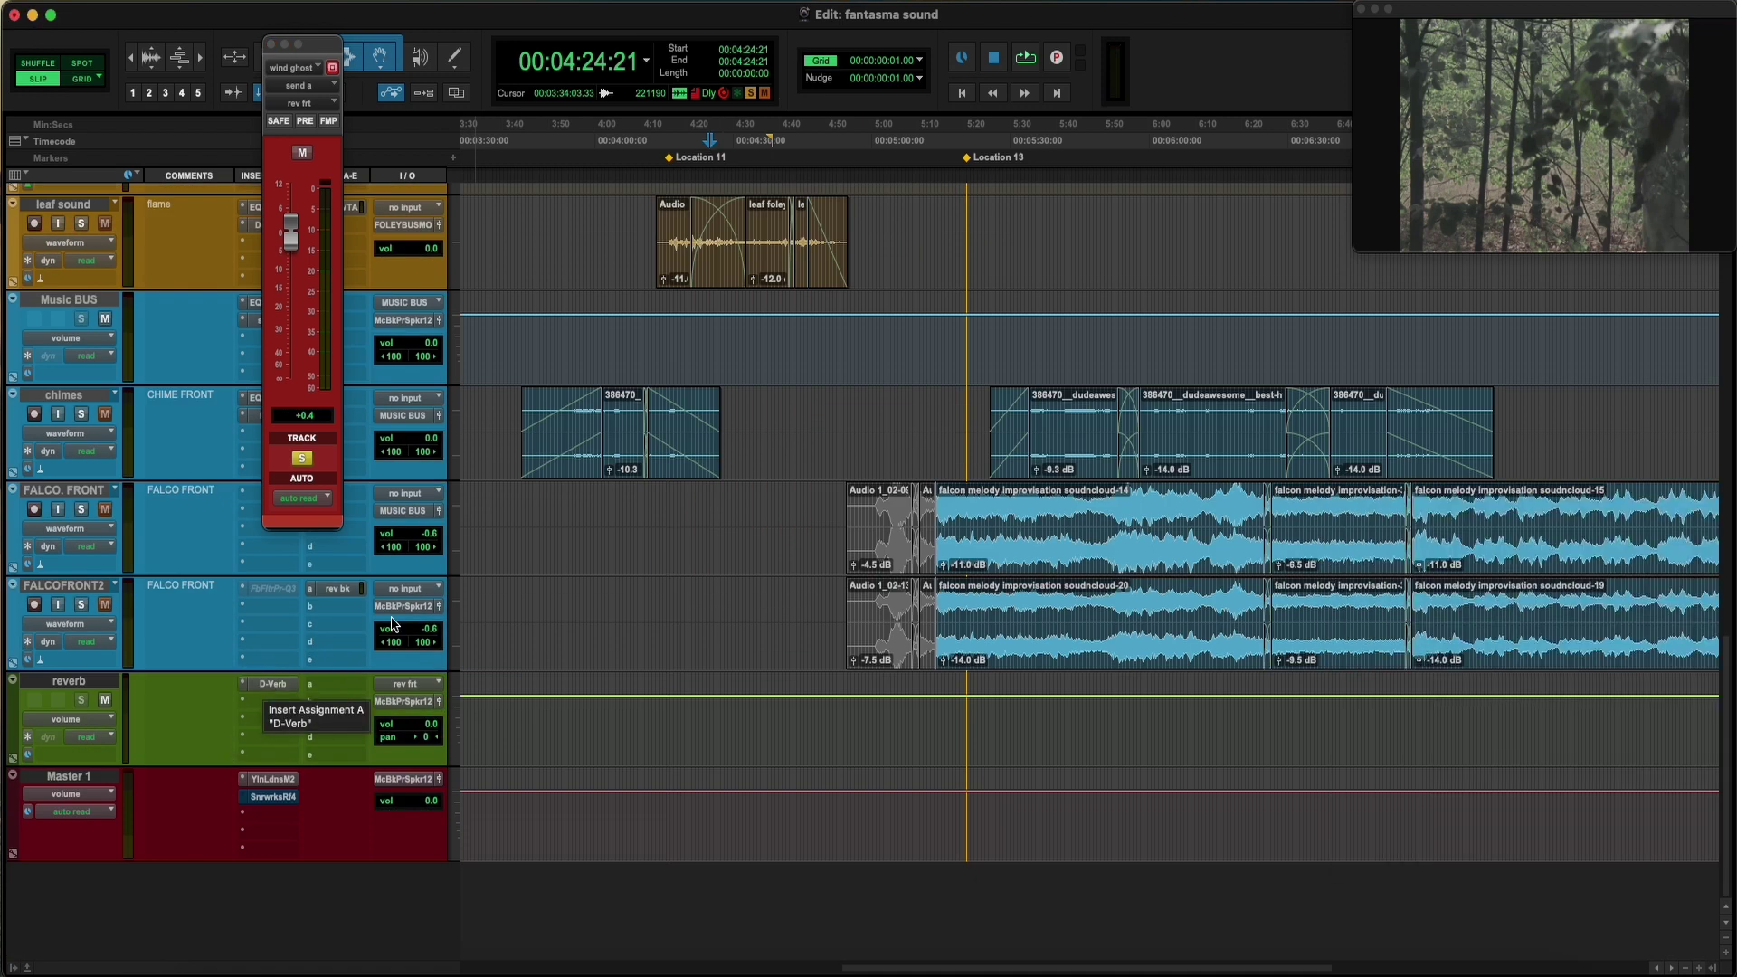
{"action": "scroll", "coordinate": [268, 692], "scroll_direction": "up", "scroll_amount": 10}
{"action": "left_click", "coordinate": [272, 45]}
Set the play start to 4:25:01 and review wind ghost's Little Plate and Equalize 2
{"action": "scroll", "coordinate": [630, 374], "scroll_direction": "up", "scroll_amount": 2}
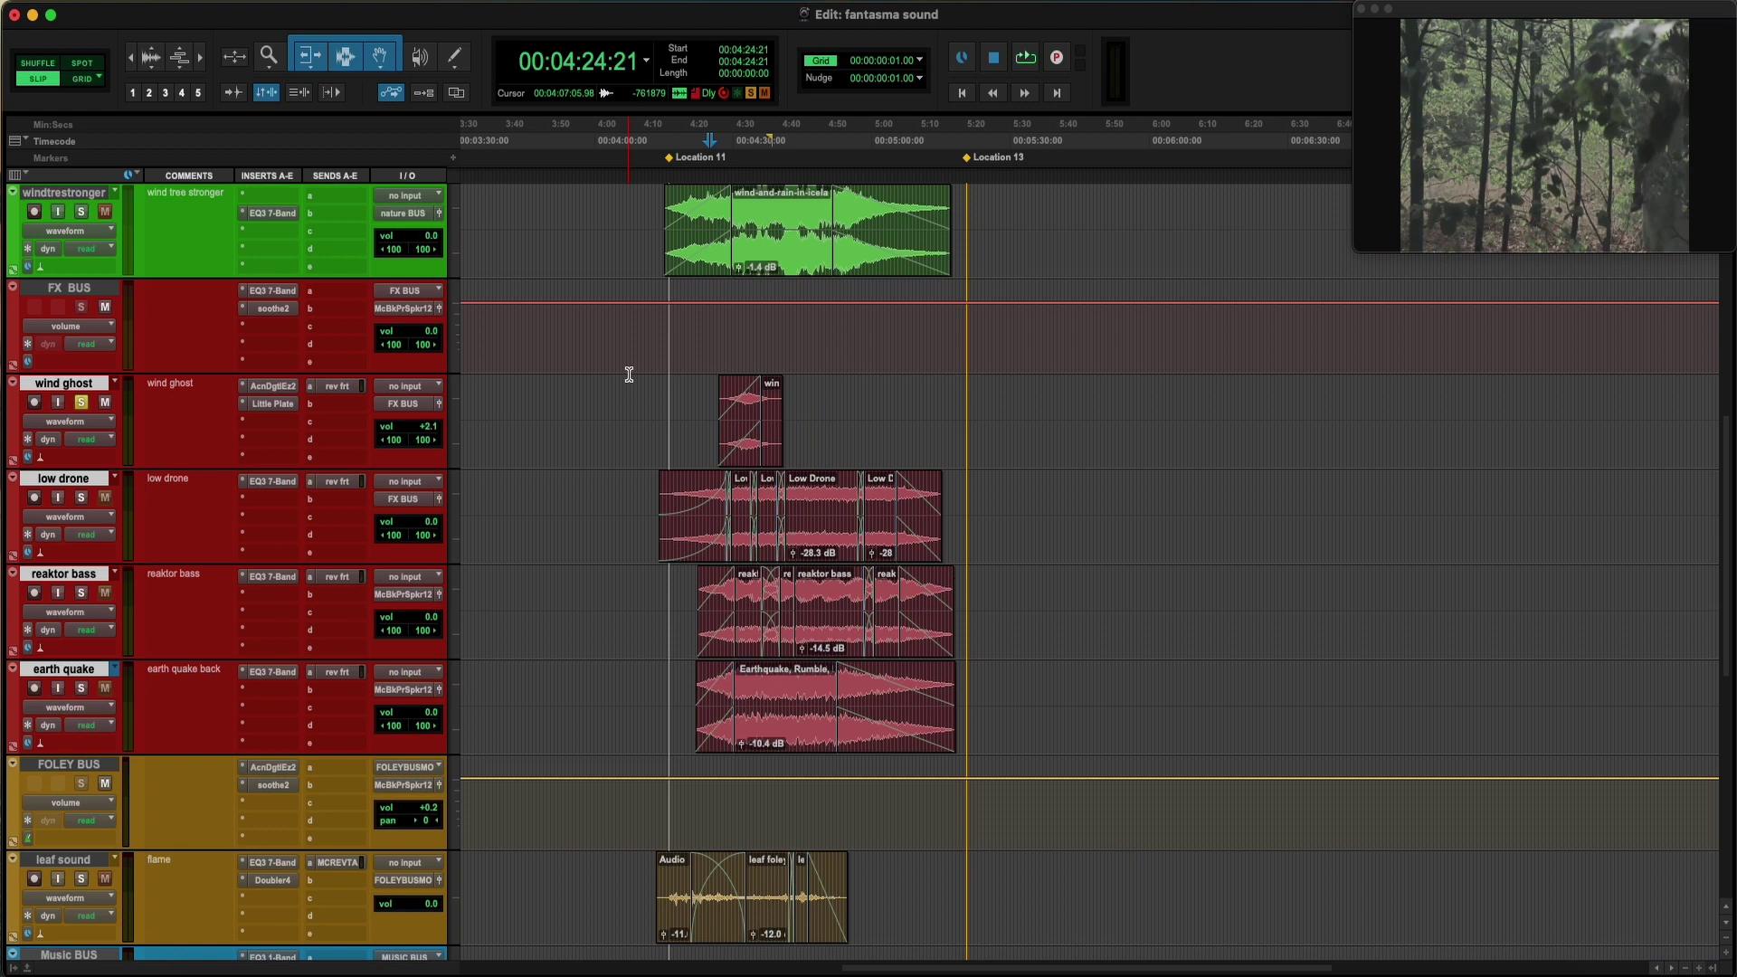
{"action": "left_click", "coordinate": [705, 402]}
{"action": "scroll", "coordinate": [905, 407], "scroll_direction": "up", "scroll_amount": 4}
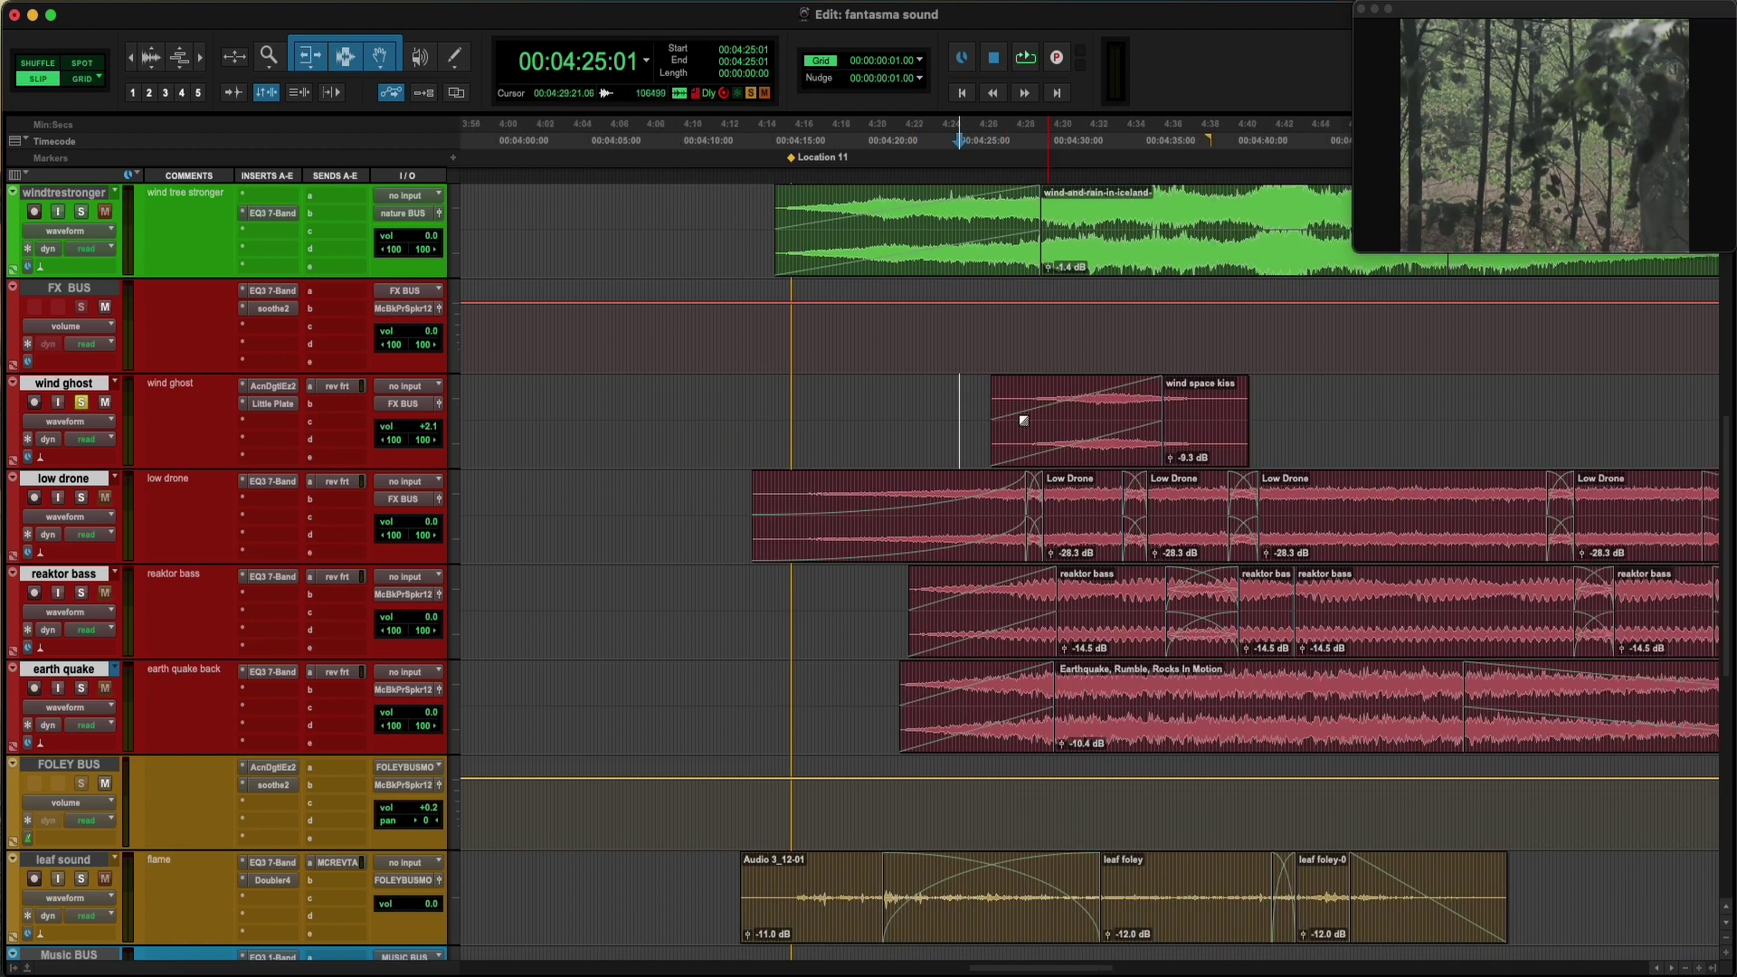
{"action": "left_click", "coordinate": [274, 404]}
{"action": "left_click", "coordinate": [274, 382]}
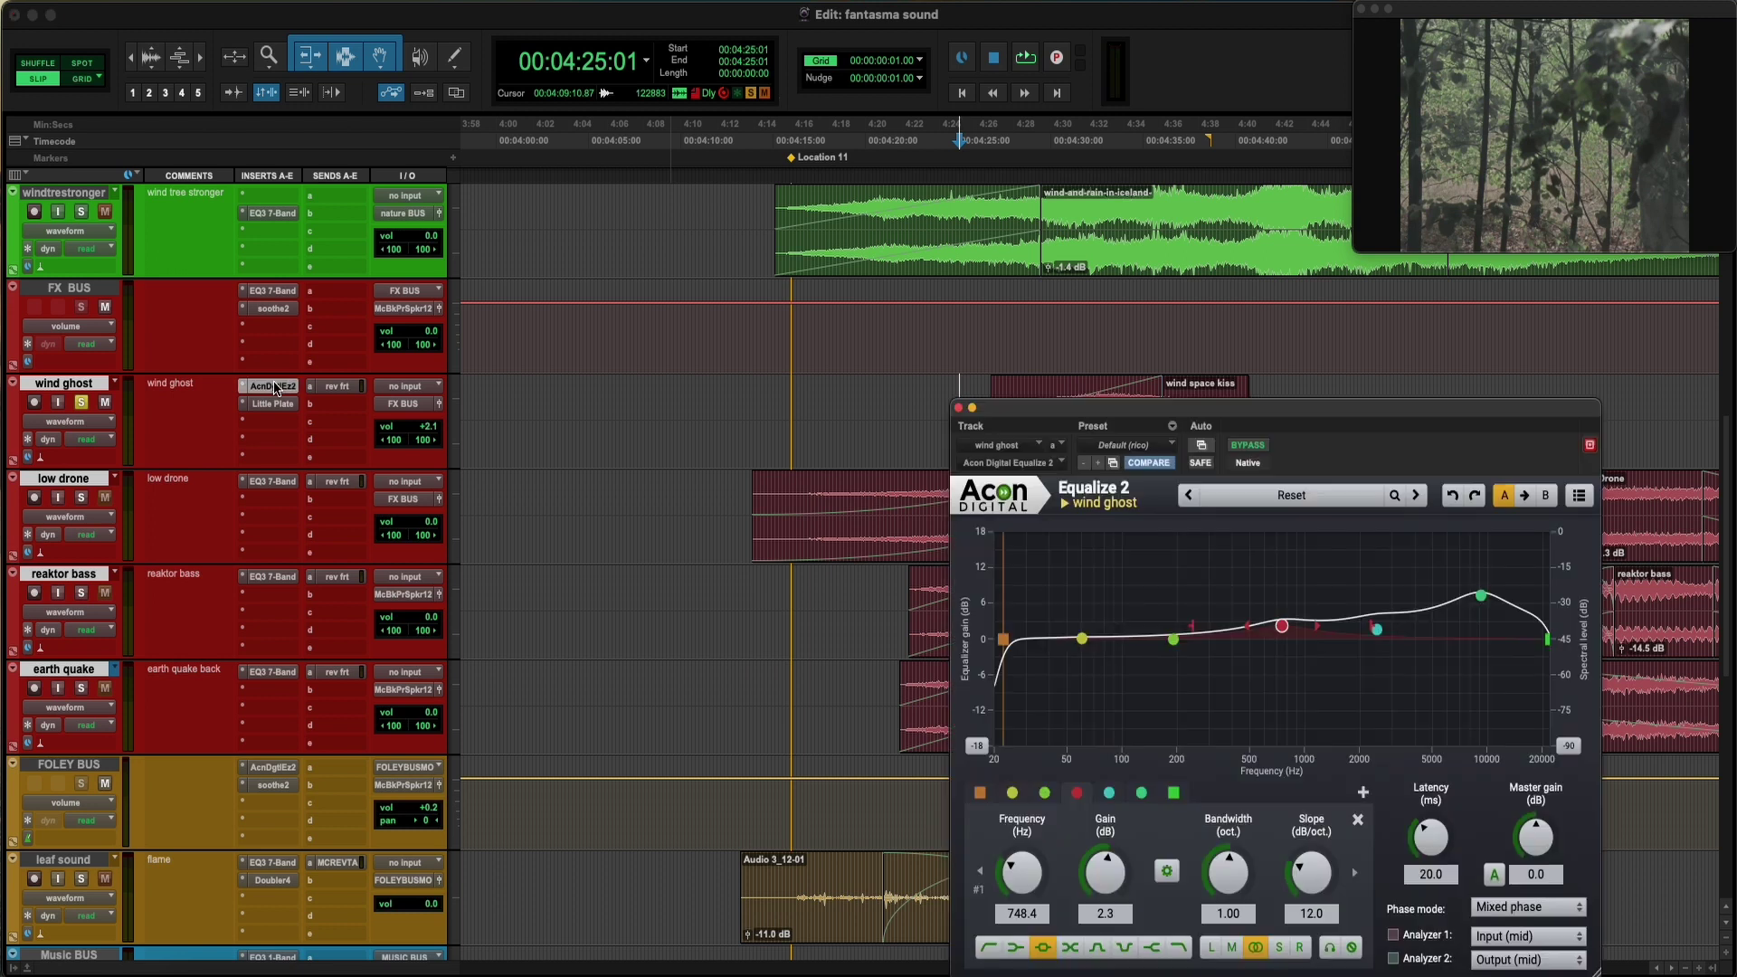
{"action": "left_click", "coordinate": [959, 409]}
Check the FX BUS EQ3 settings, then play the scene from 4:31:03
{"action": "left_click", "coordinate": [293, 292]}
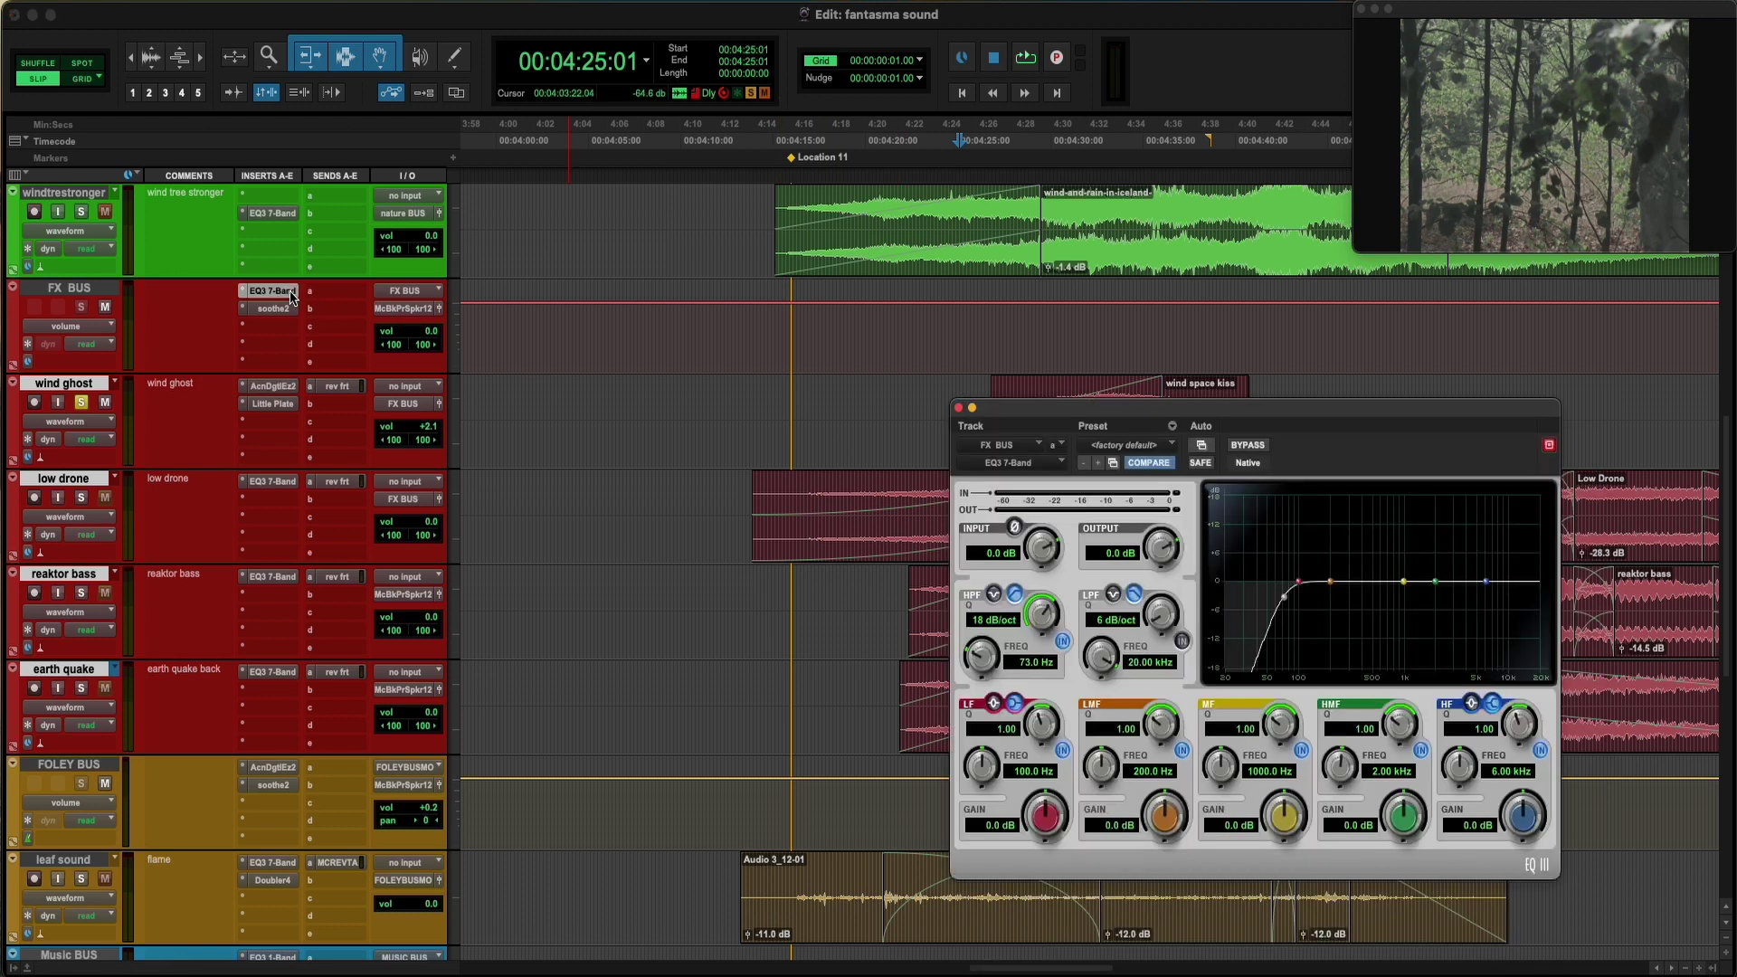
{"action": "left_click", "coordinate": [293, 295]}
{"action": "left_click", "coordinate": [1071, 393]}
{"action": "key", "text": "space"}
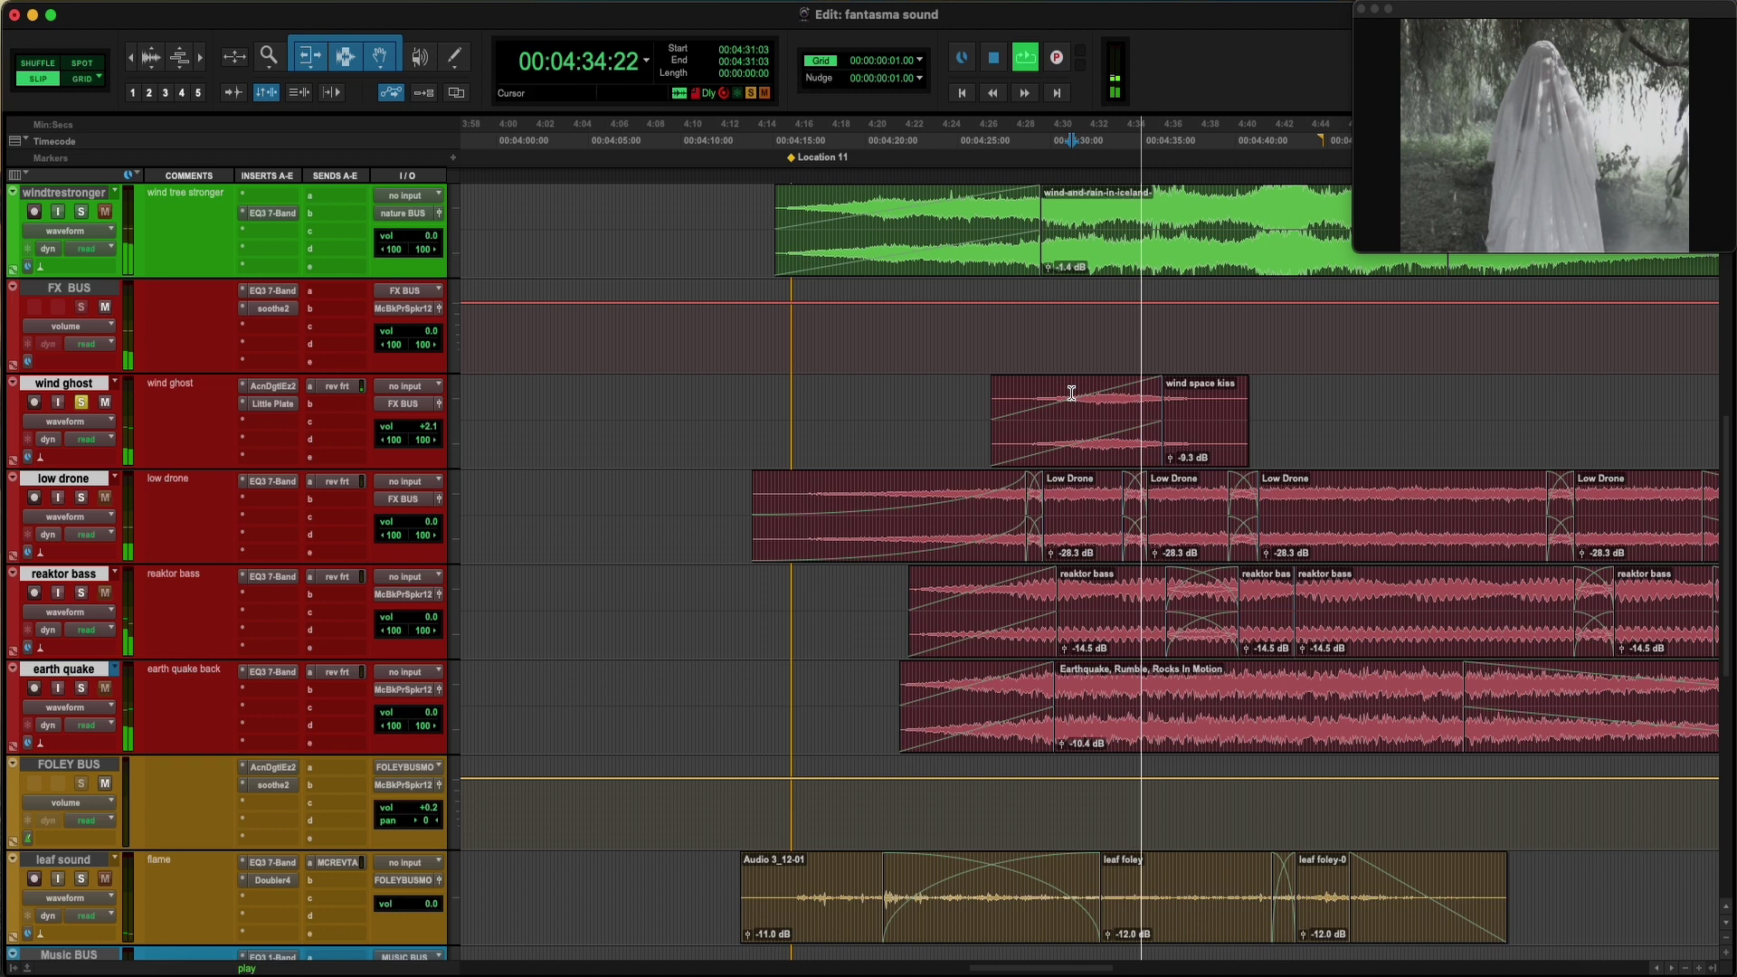
Stop and replay the scene from 4:31:03, scrolling the timeline right
{"action": "key", "text": "space"}
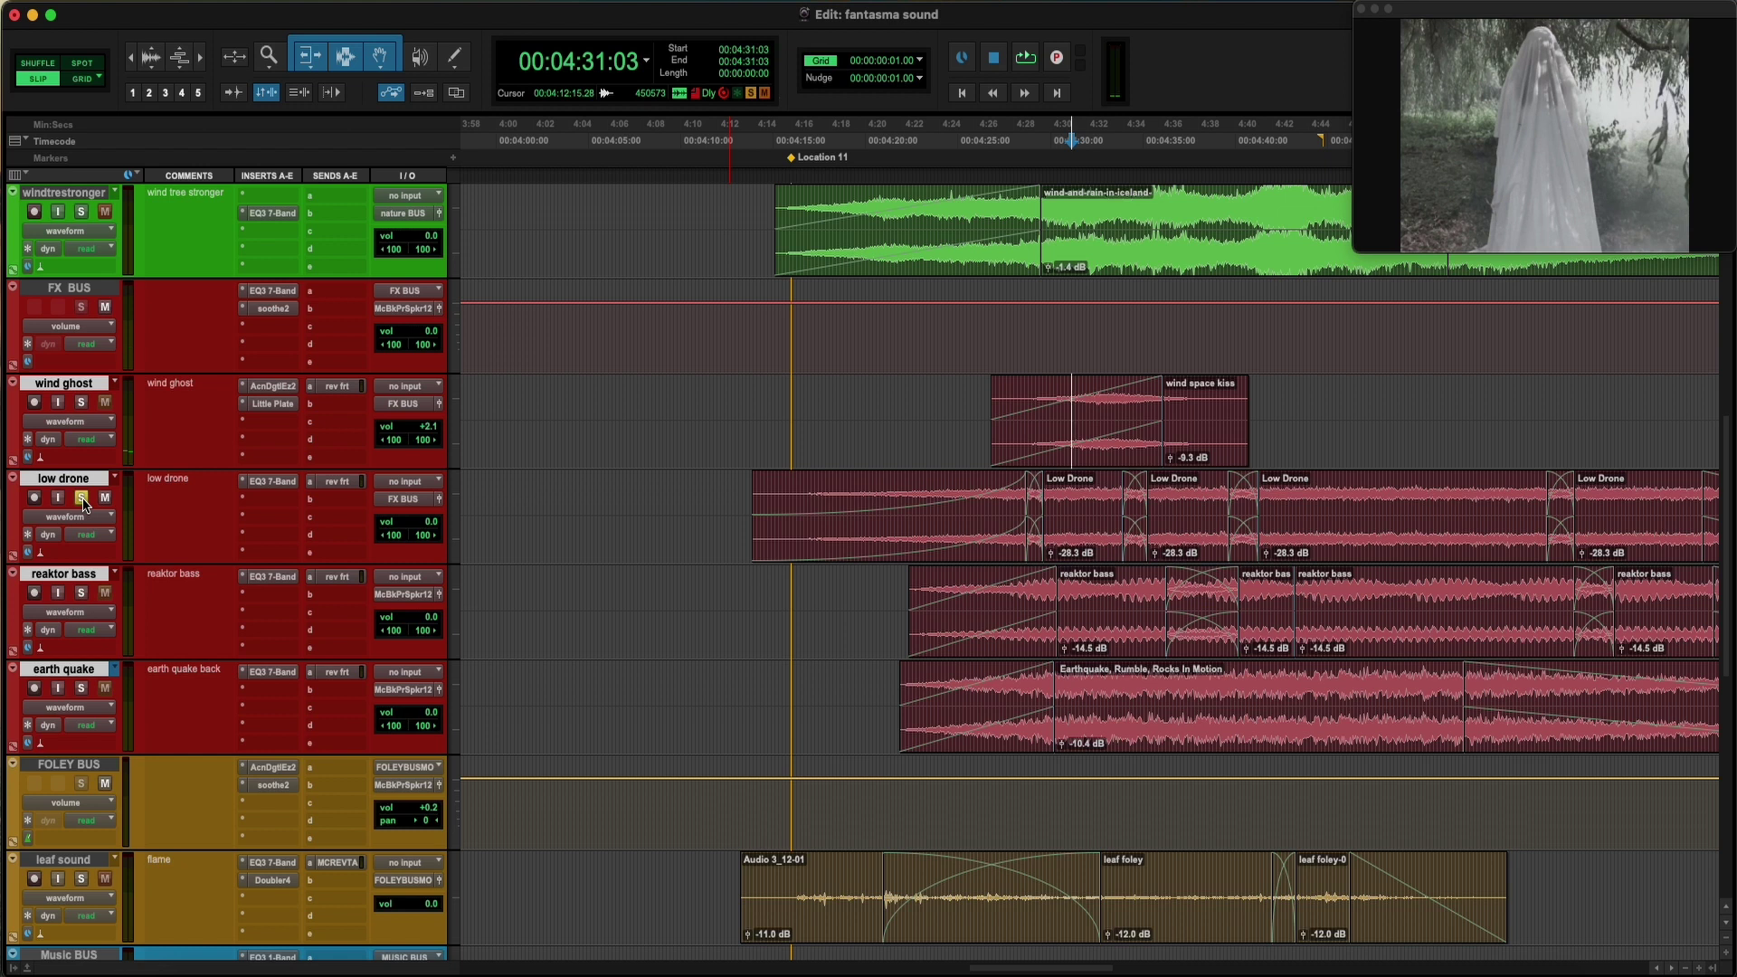
{"action": "scroll", "coordinate": [1029, 504], "scroll_direction": "right", "scroll_amount": 2}
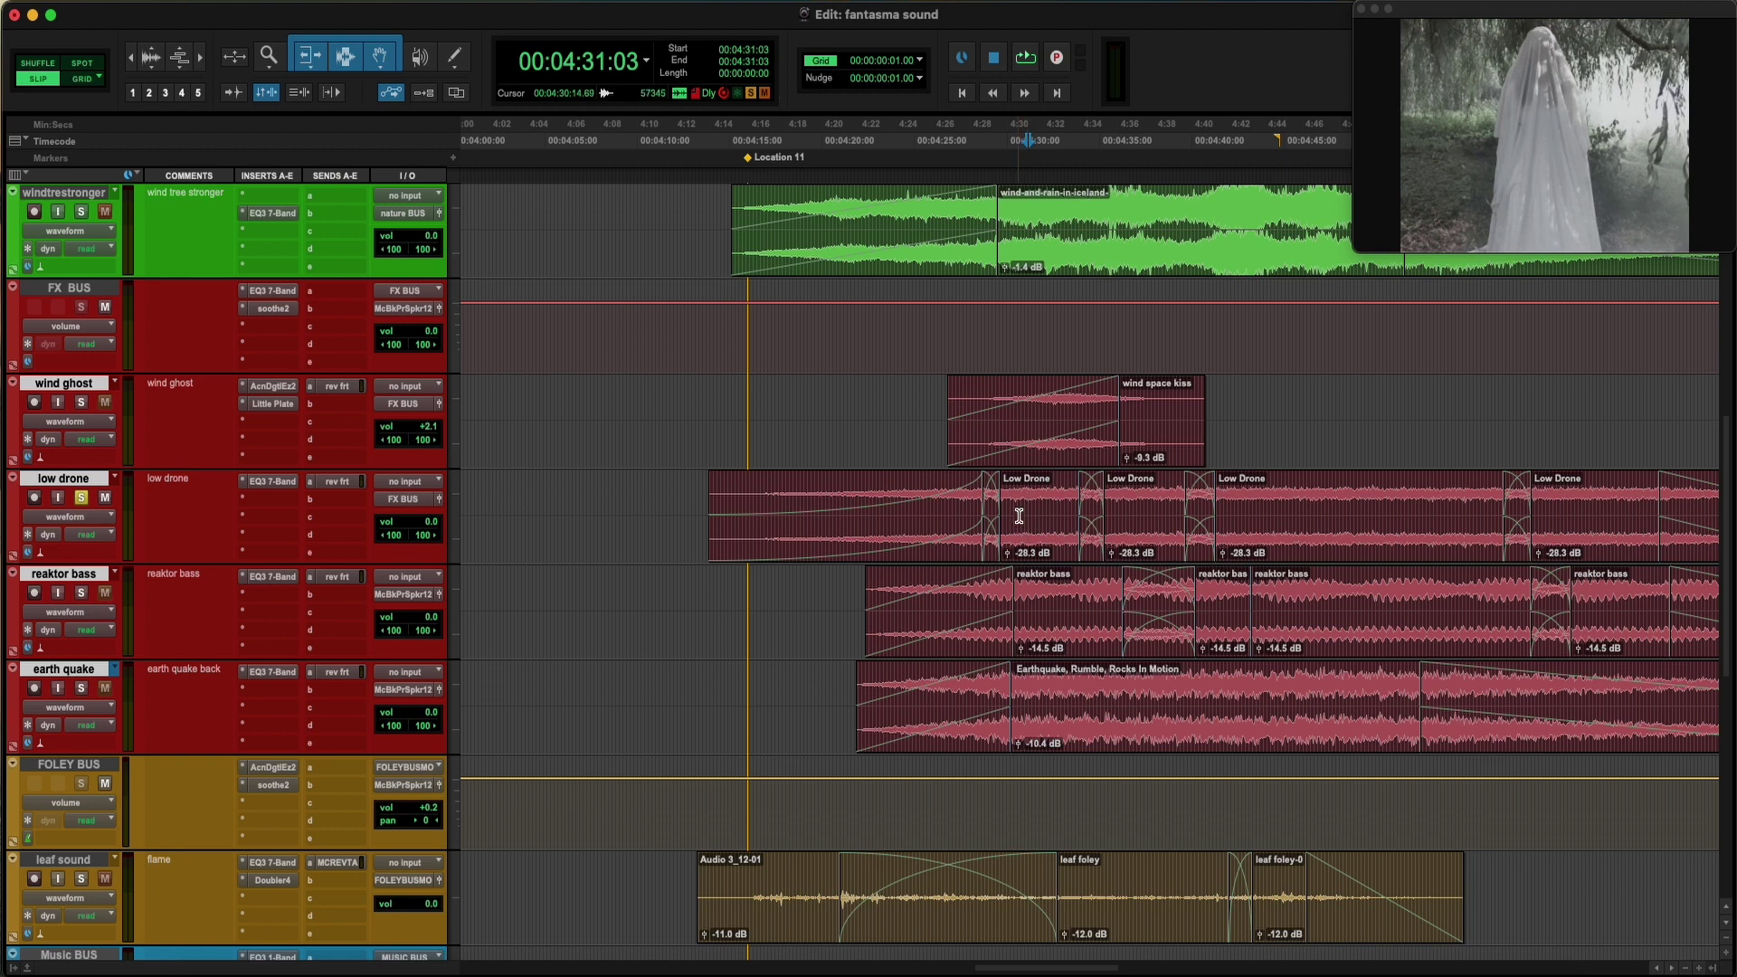
{"action": "key", "text": "space"}
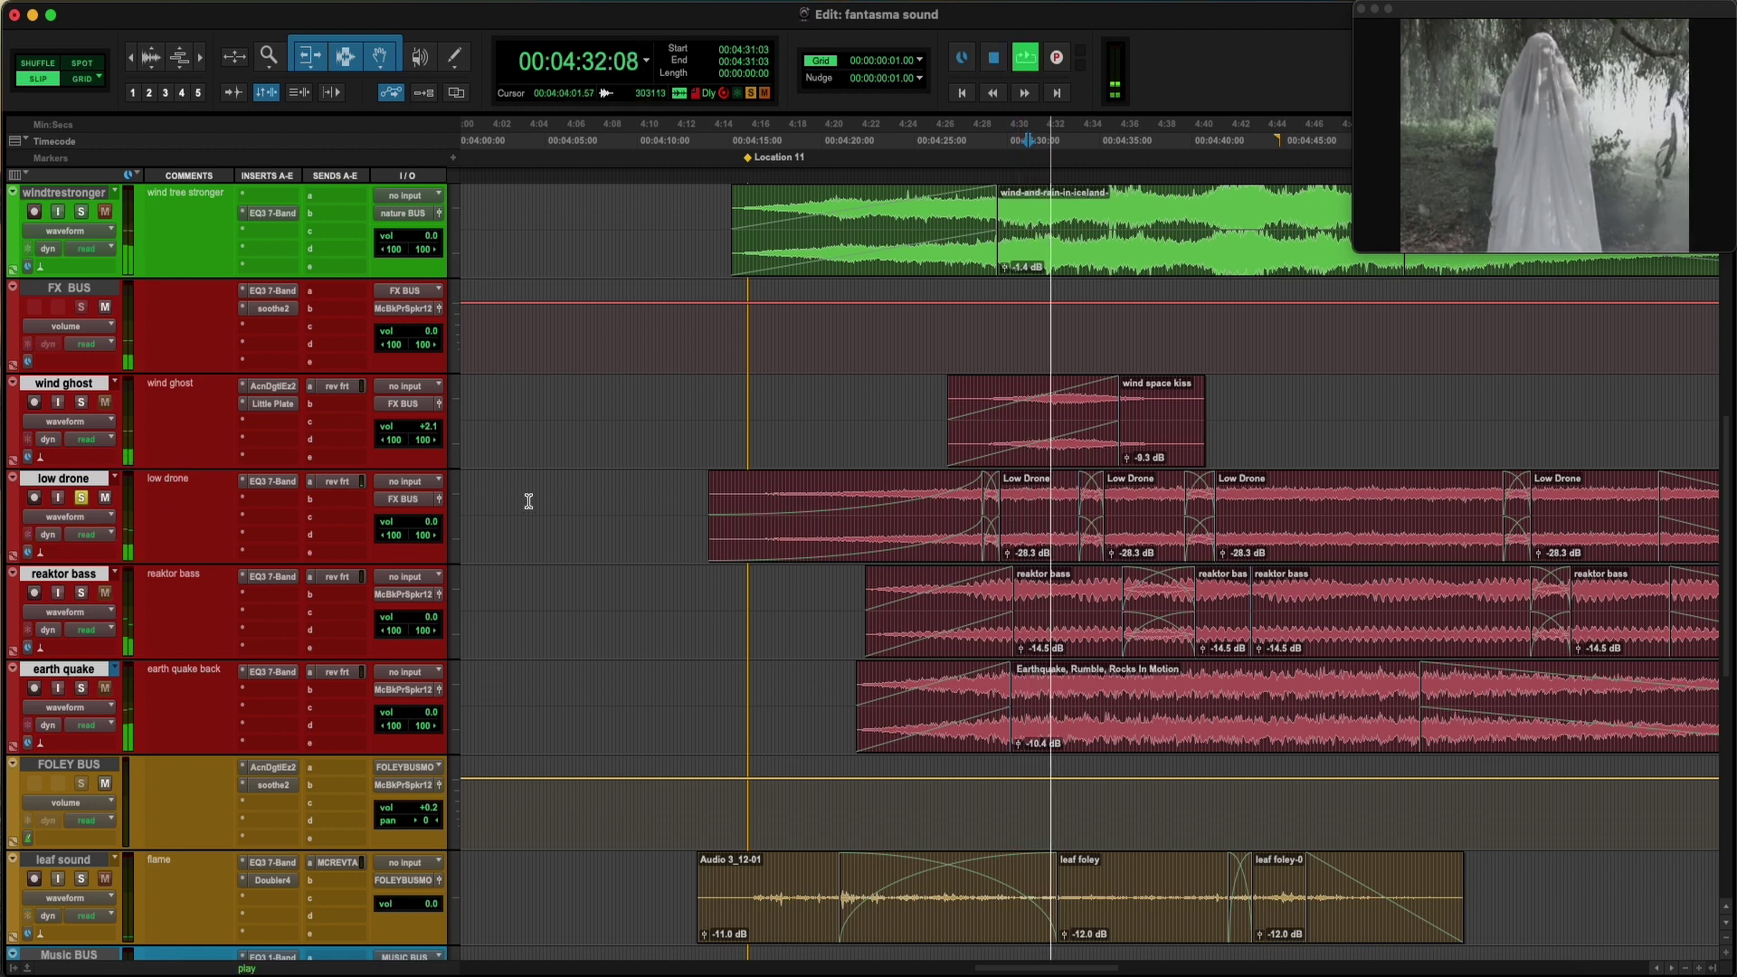
{"action": "scroll", "coordinate": [527, 505], "scroll_direction": "right", "scroll_amount": 15}
Check low drone's reverb send, then open its 7-band EQ and move it aside
{"action": "left_click", "coordinate": [337, 482]}
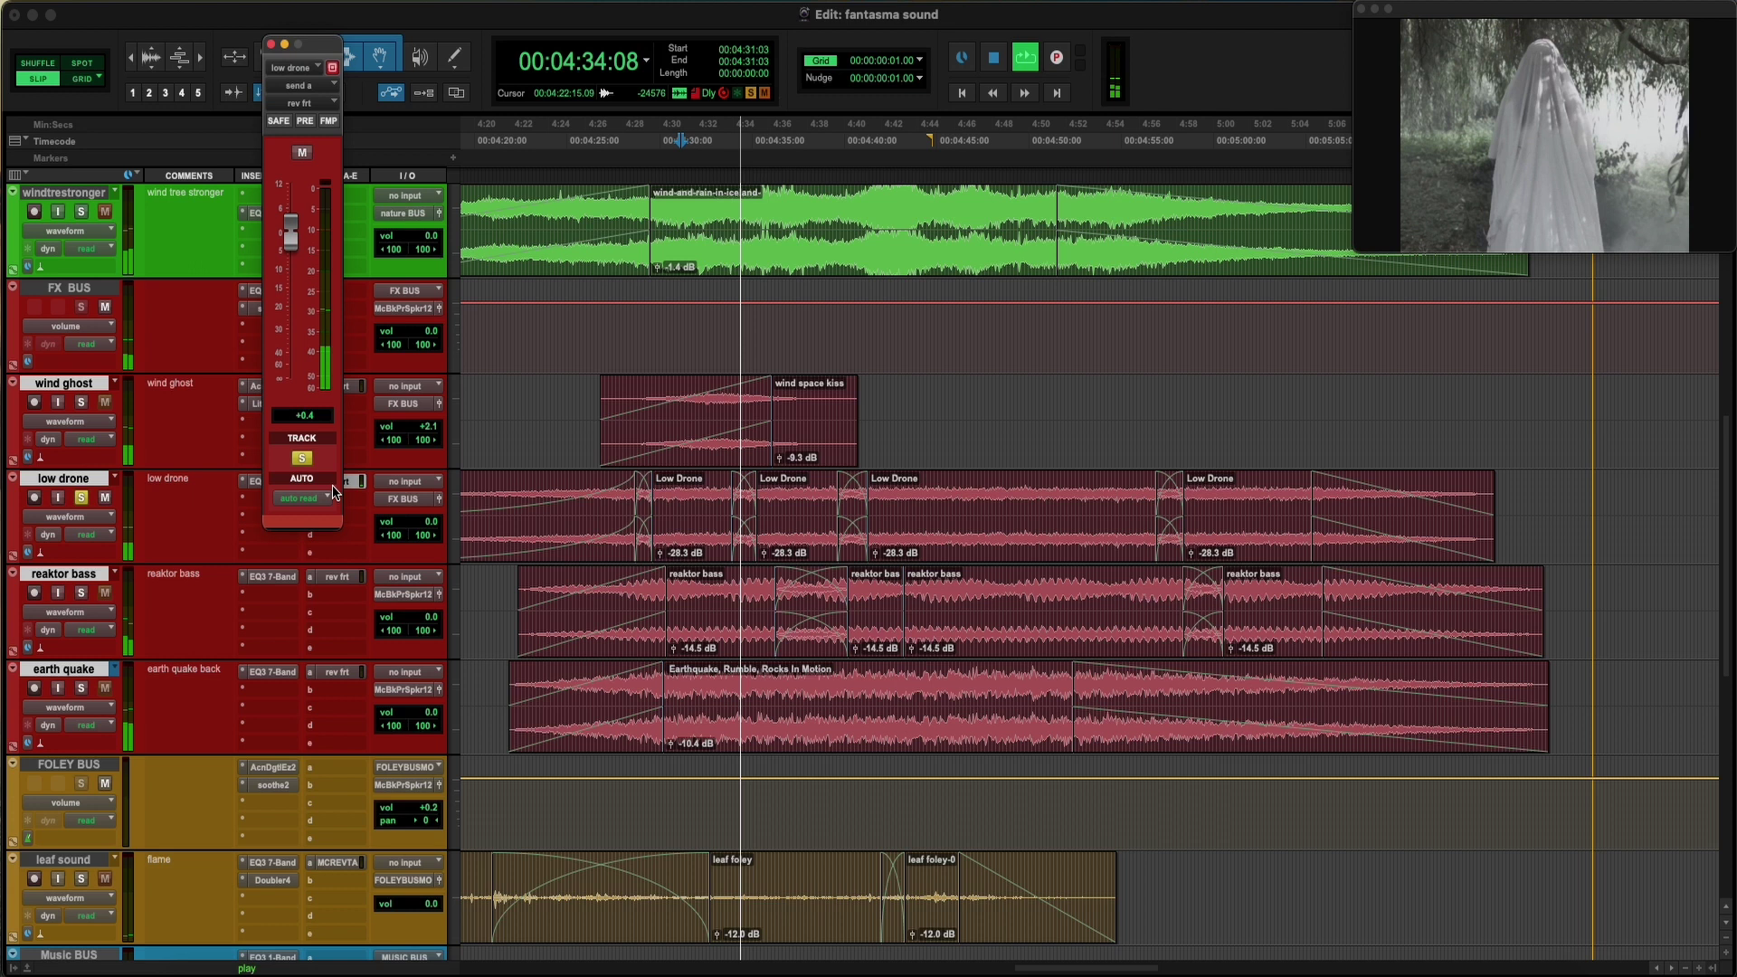
{"action": "left_click", "coordinate": [353, 482]}
{"action": "scroll", "coordinate": [265, 597], "scroll_direction": "down", "scroll_amount": 10}
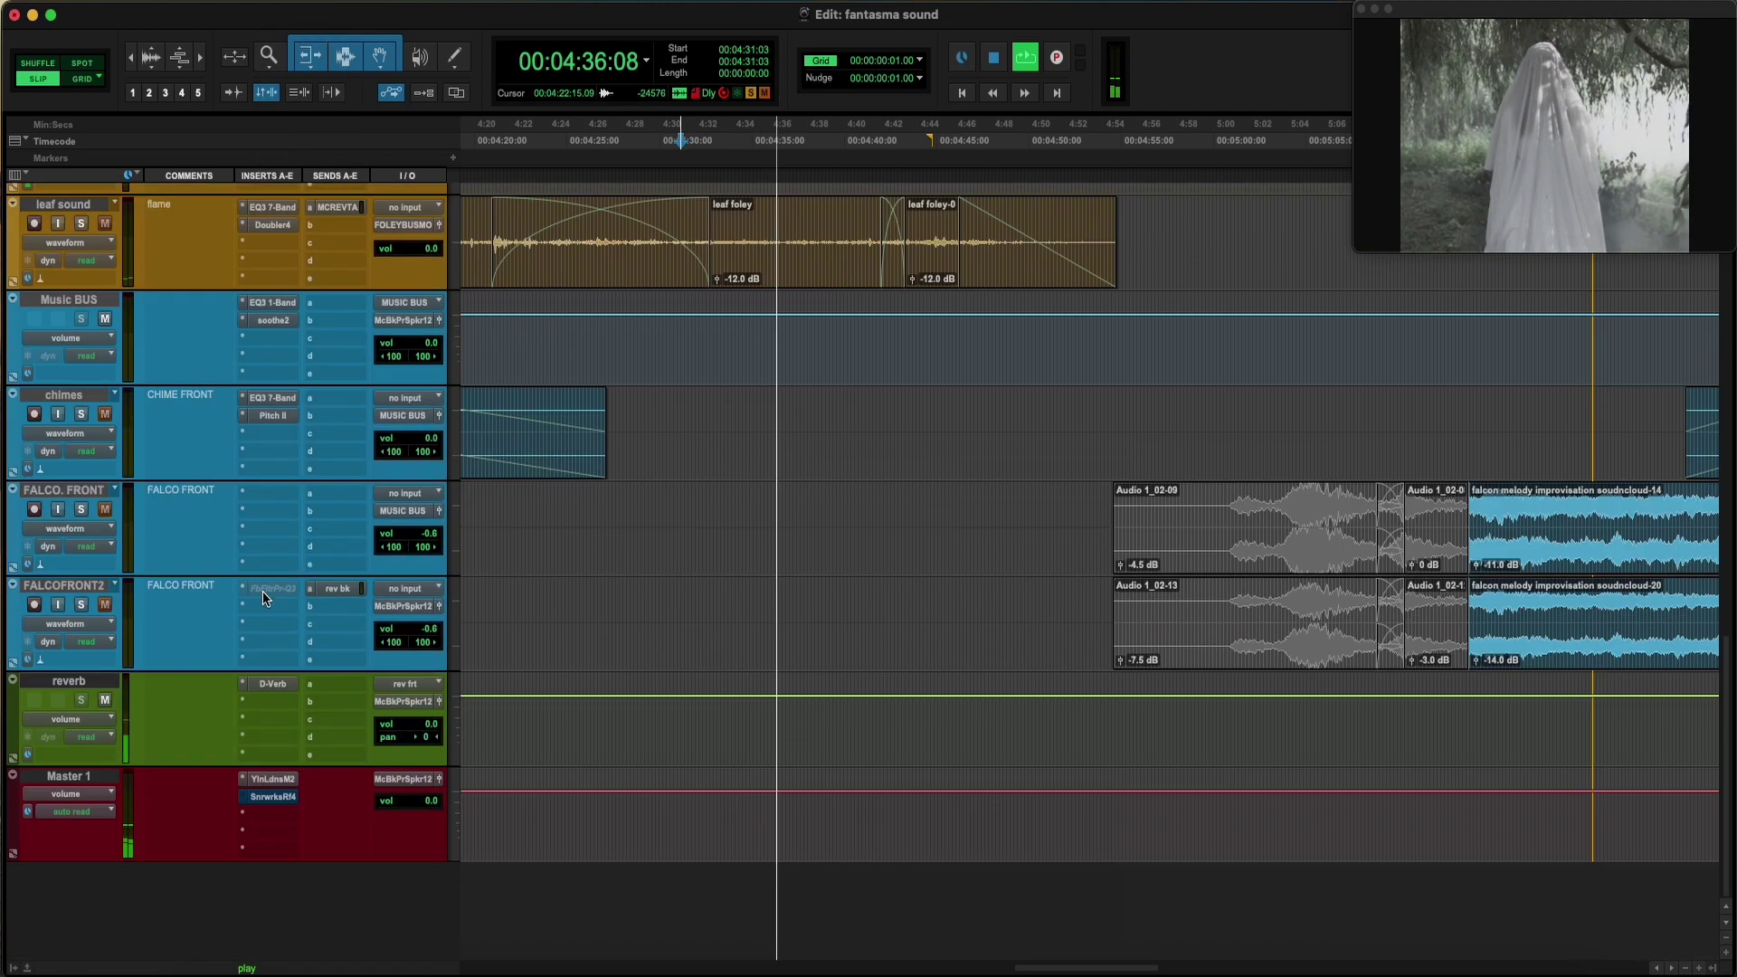
{"action": "scroll", "coordinate": [265, 597], "scroll_direction": "up", "scroll_amount": 10}
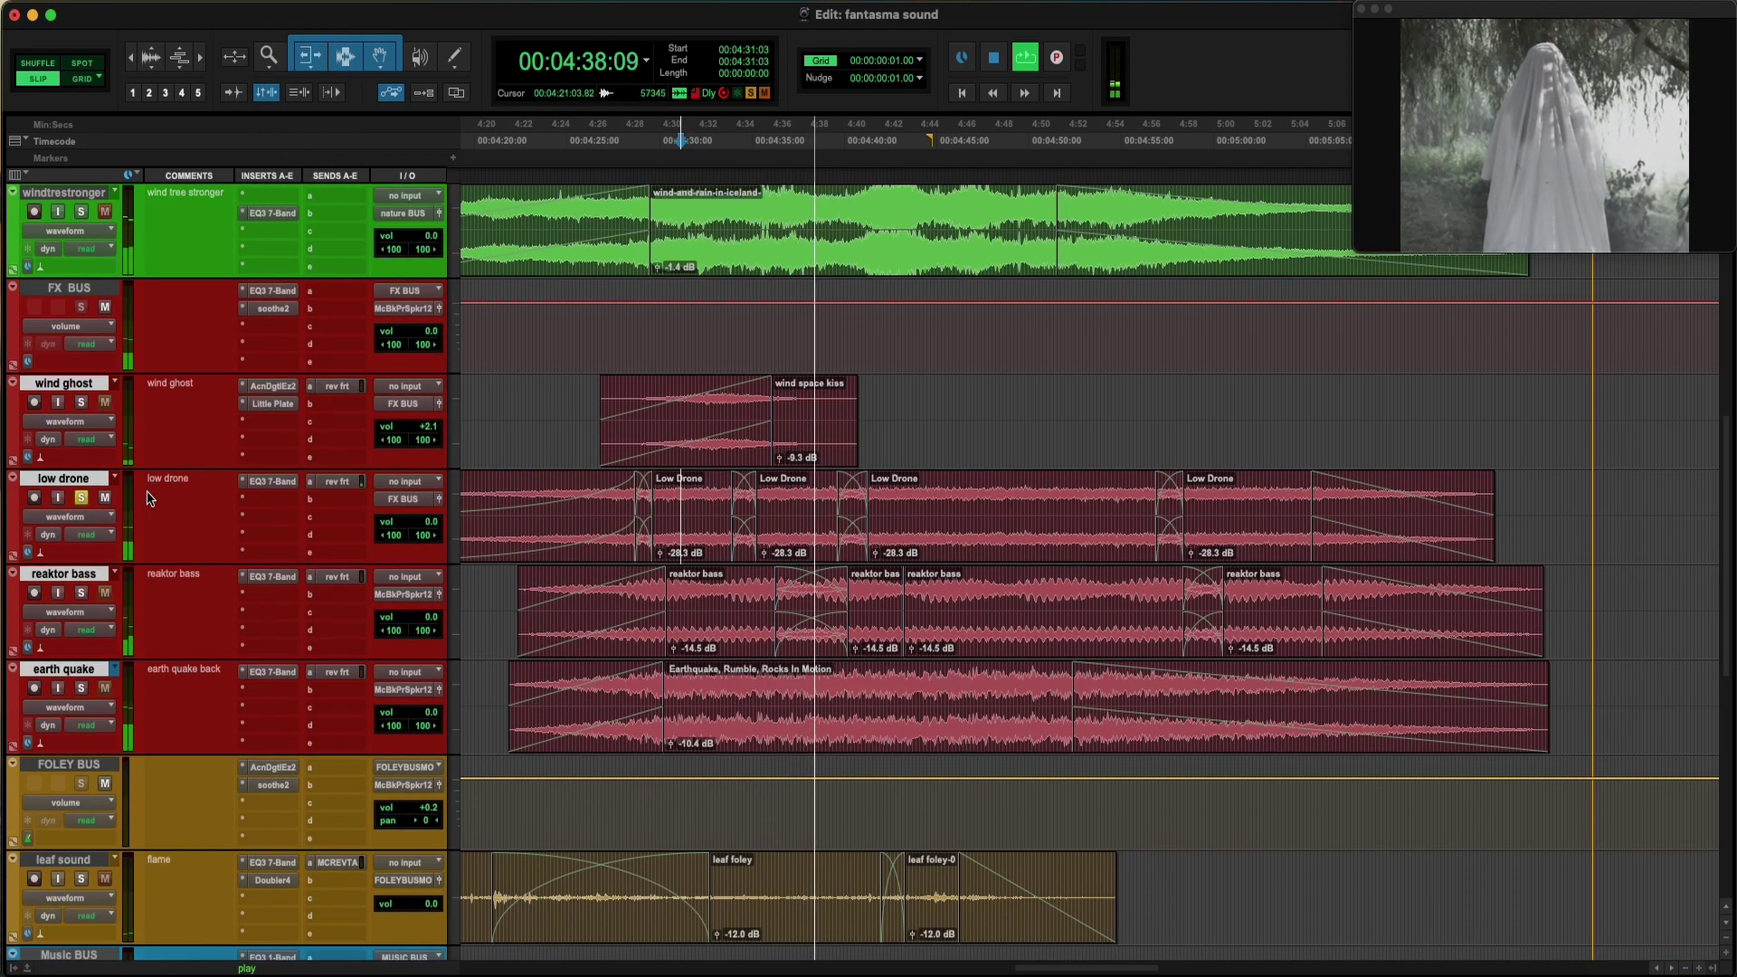
{"action": "left_click", "coordinate": [267, 481]}
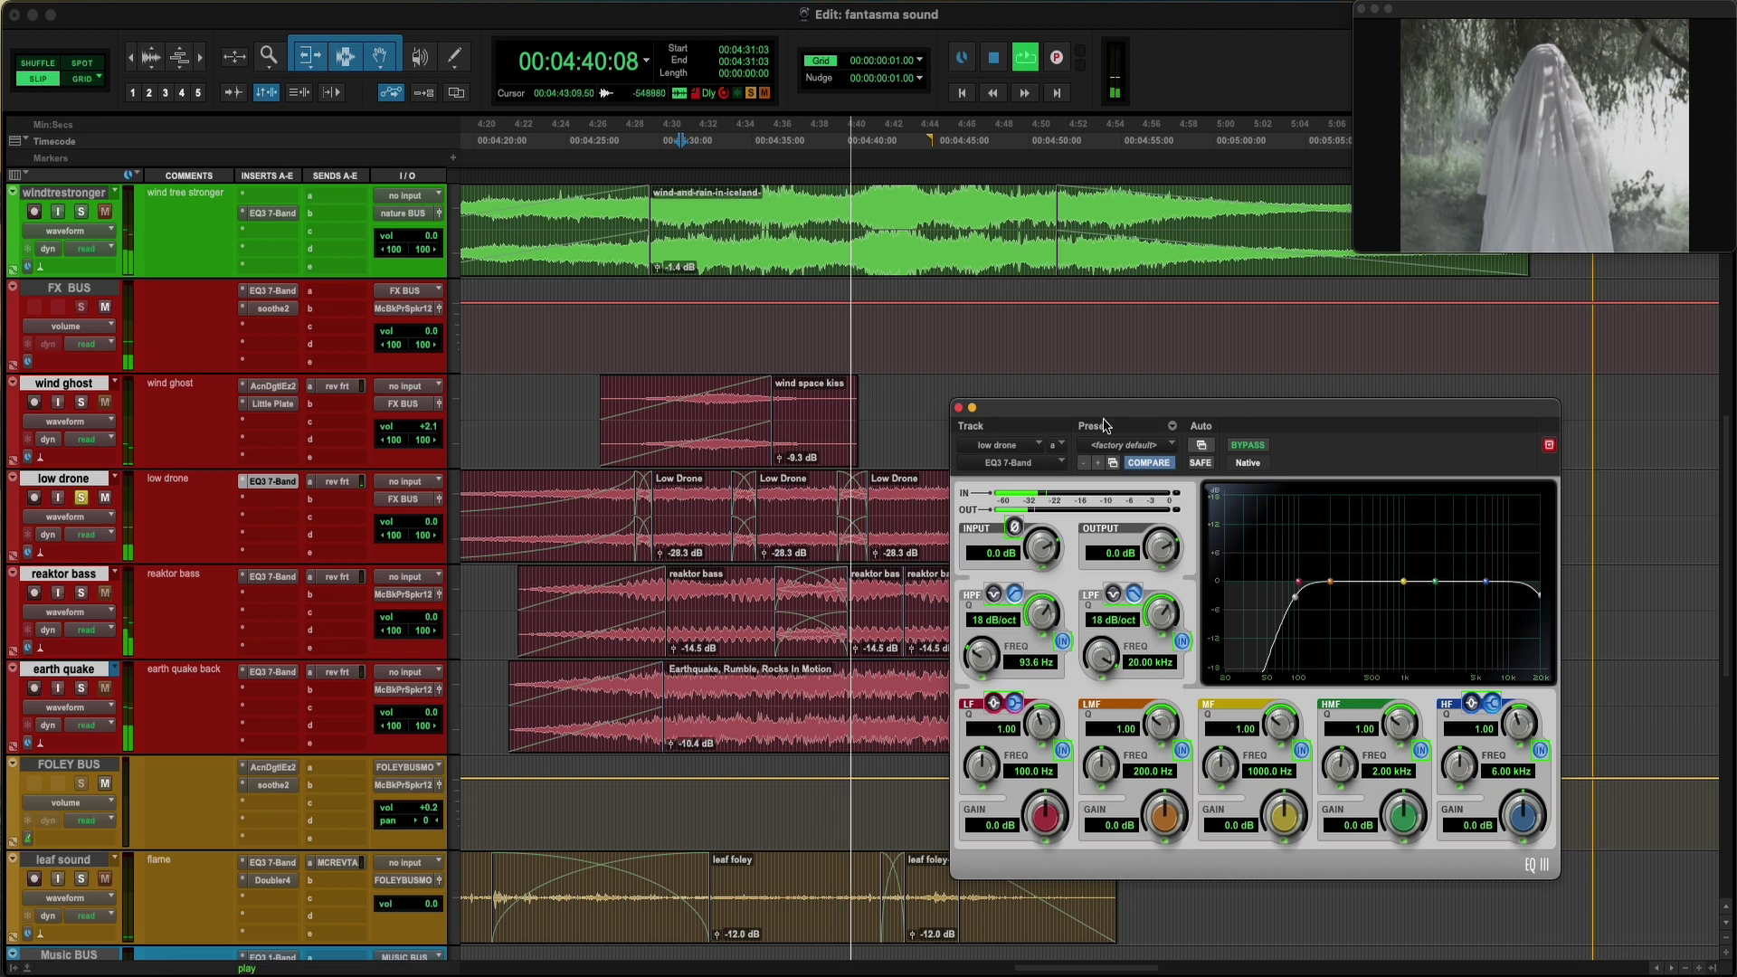
{"action": "left_click_drag", "start_coordinate": [1104, 426], "coordinate": [689, 177]}
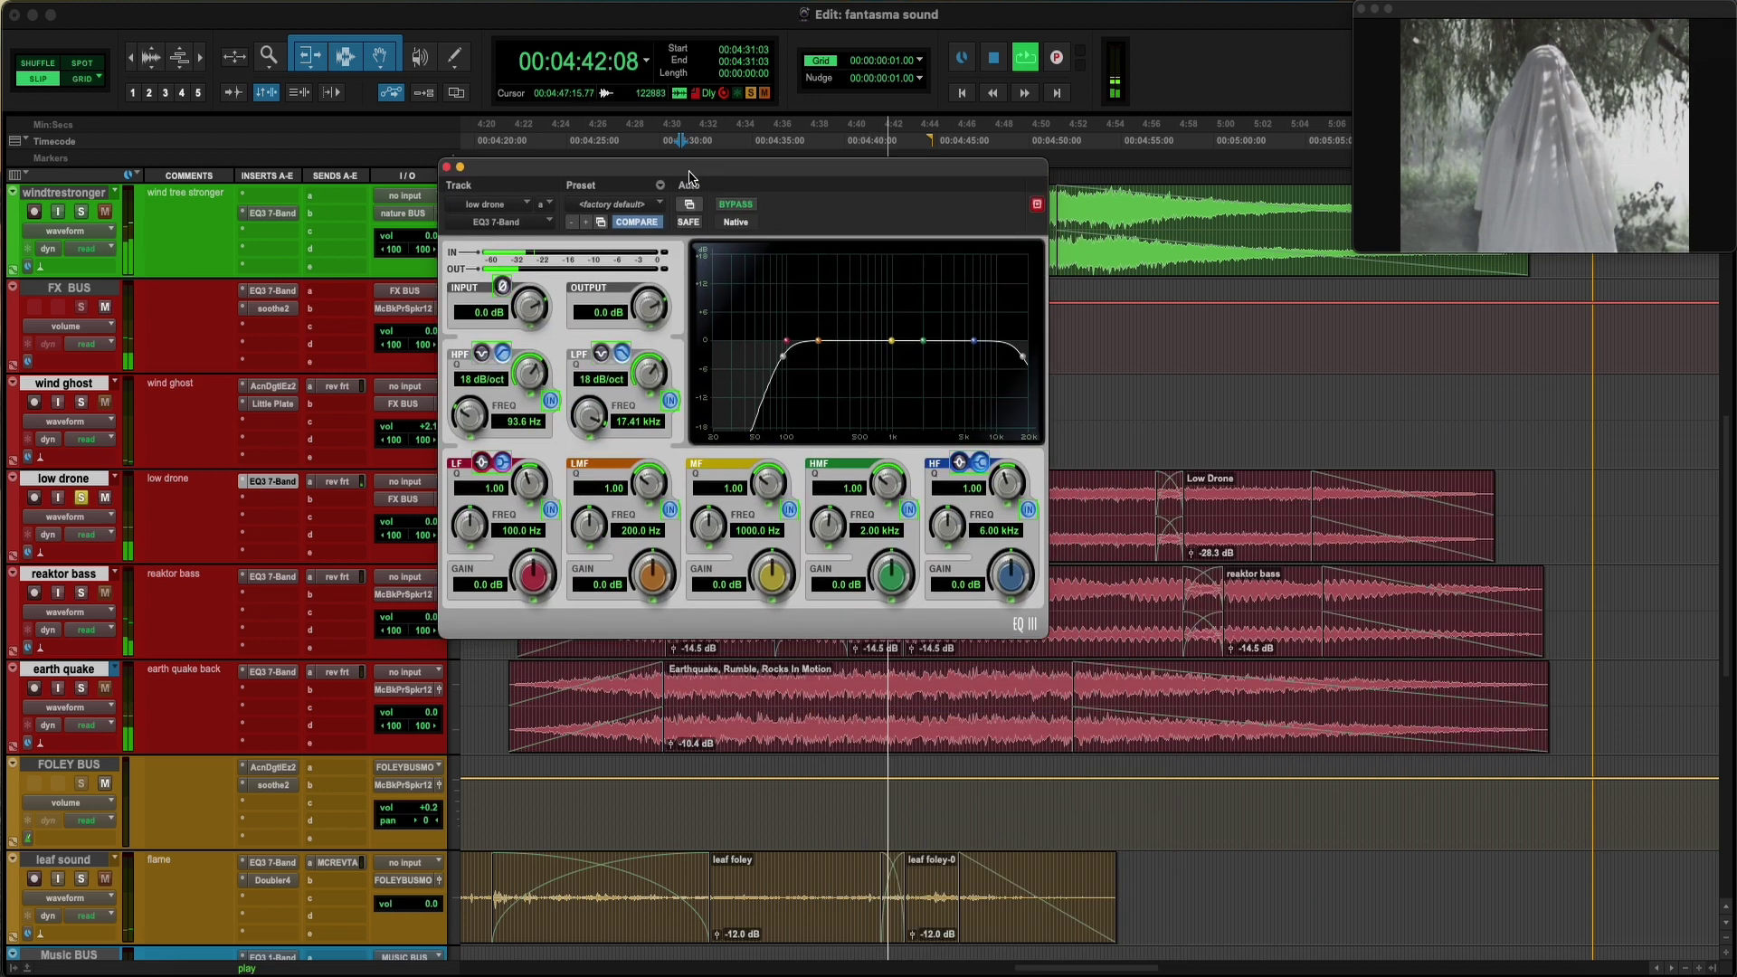
Reveal low drone's (fx a) Low-Pass Freq automation, audition a later section, then close the EQ
{"action": "left_click", "coordinate": [588, 431], "text": "ctrl+super"}
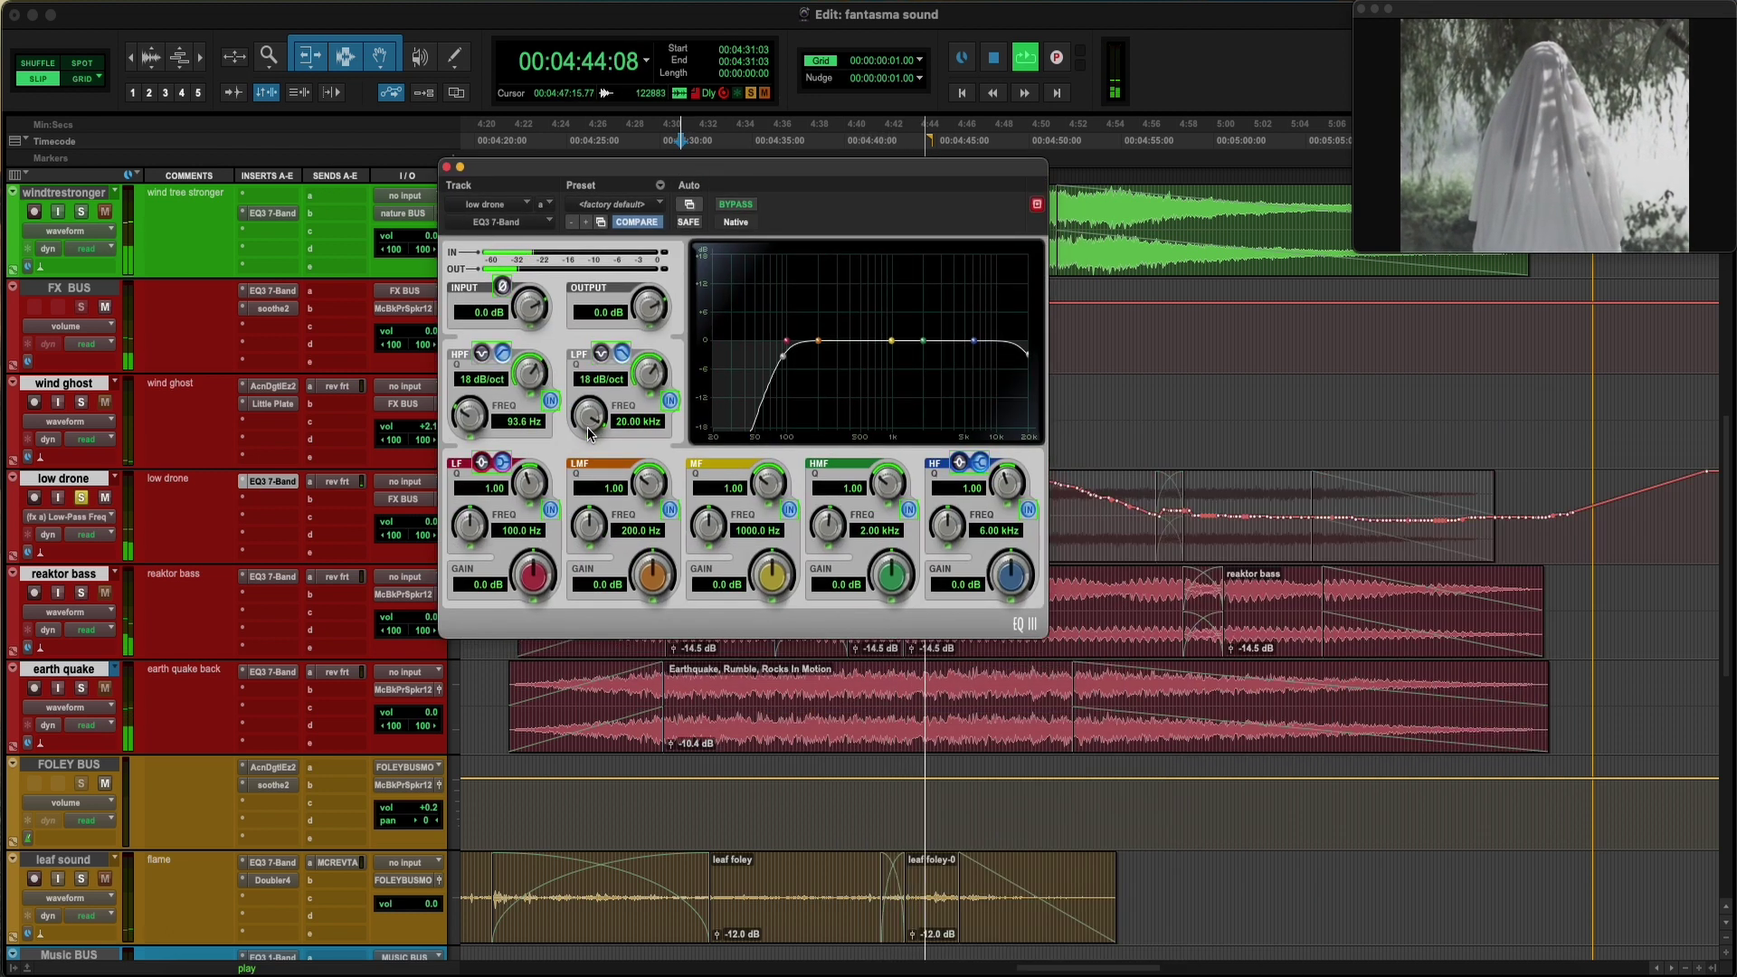
{"action": "left_click_drag", "start_coordinate": [902, 169], "coordinate": [663, 173]}
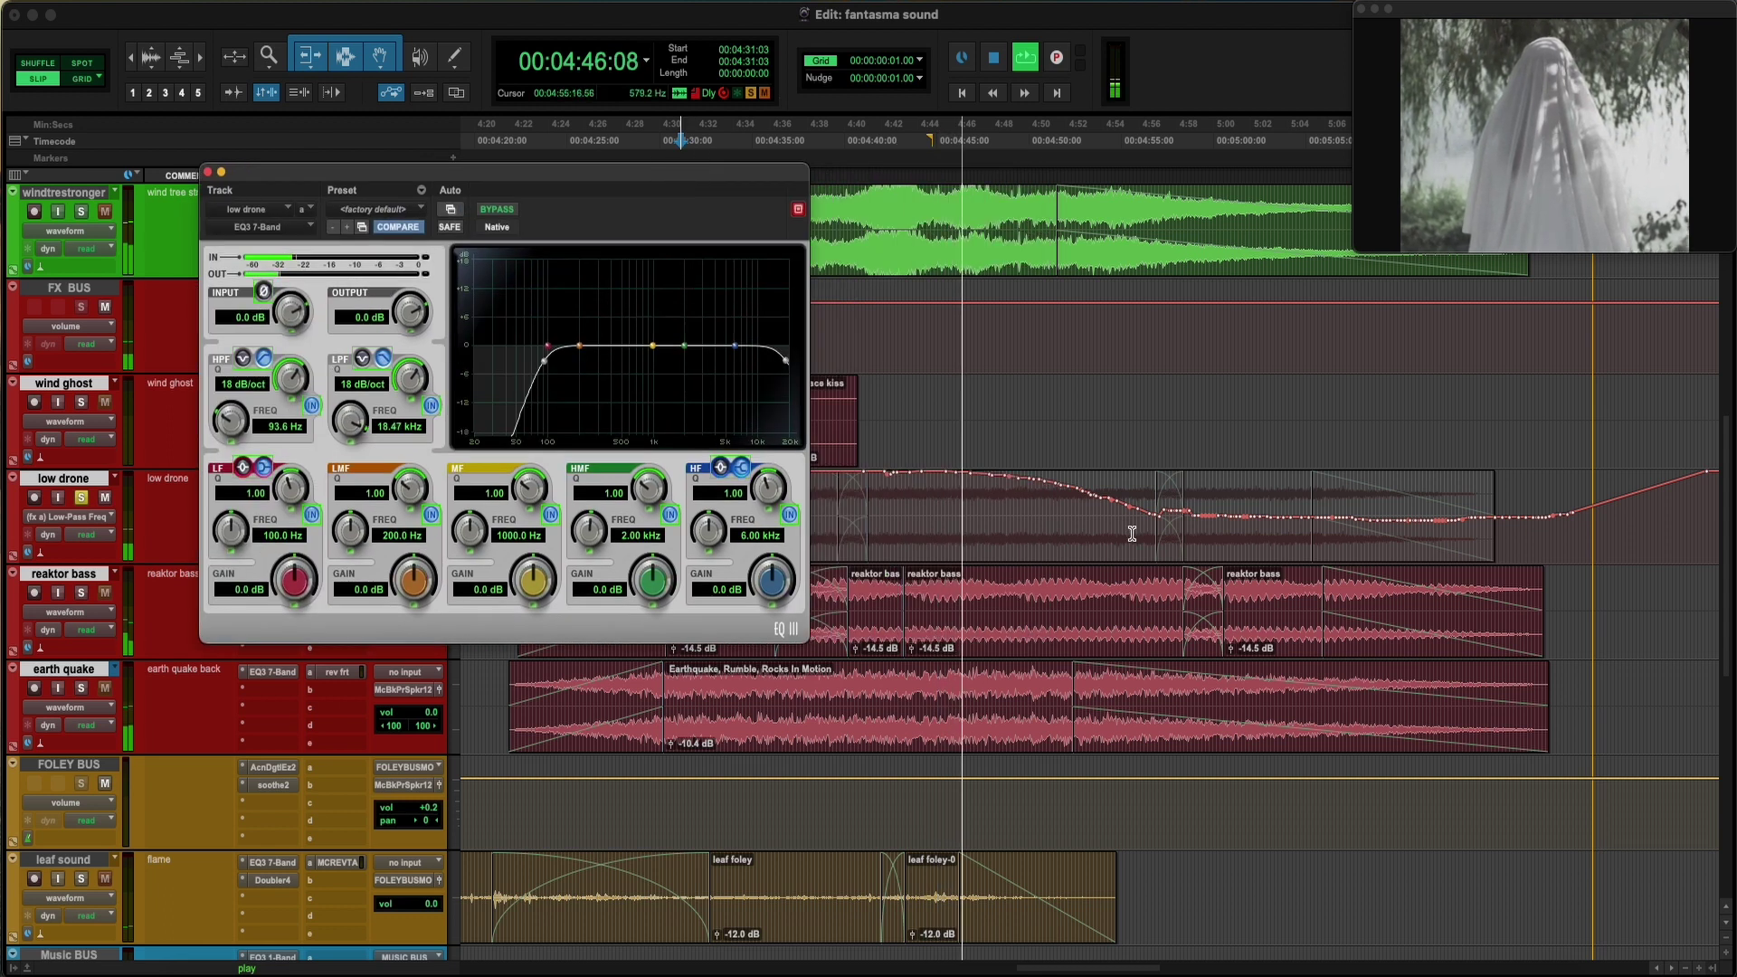
{"action": "left_click", "coordinate": [1069, 518]}
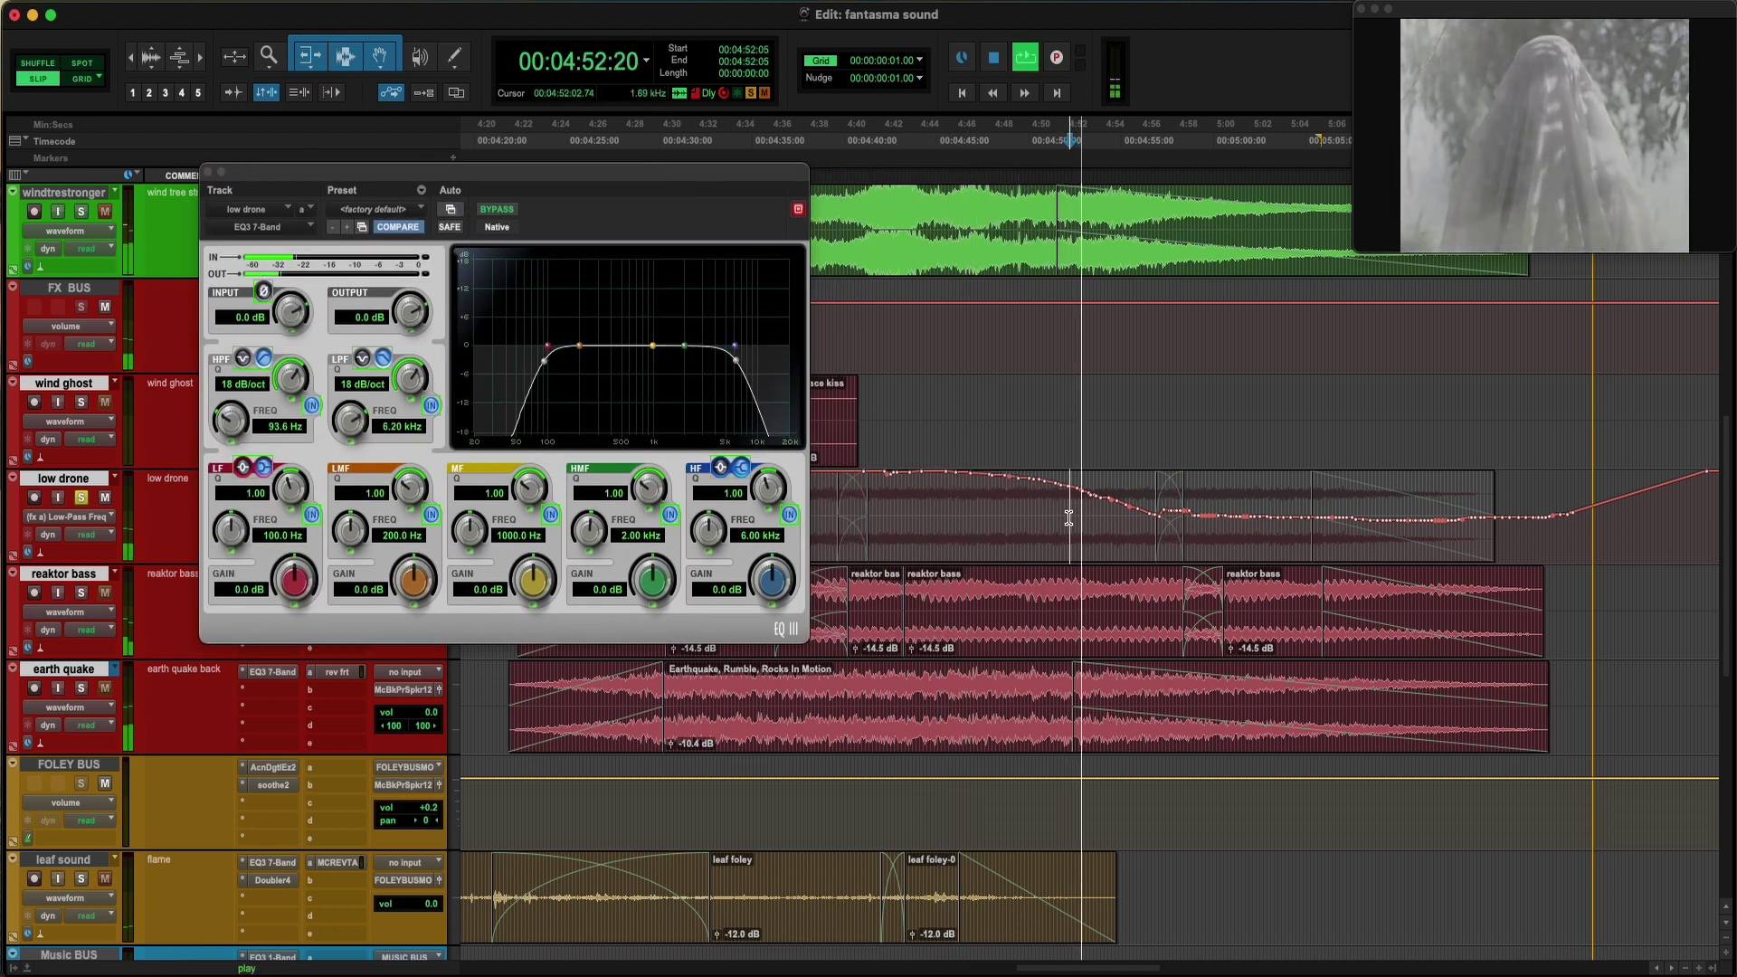
{"action": "key", "text": "space"}
{"action": "left_click", "coordinate": [209, 172]}
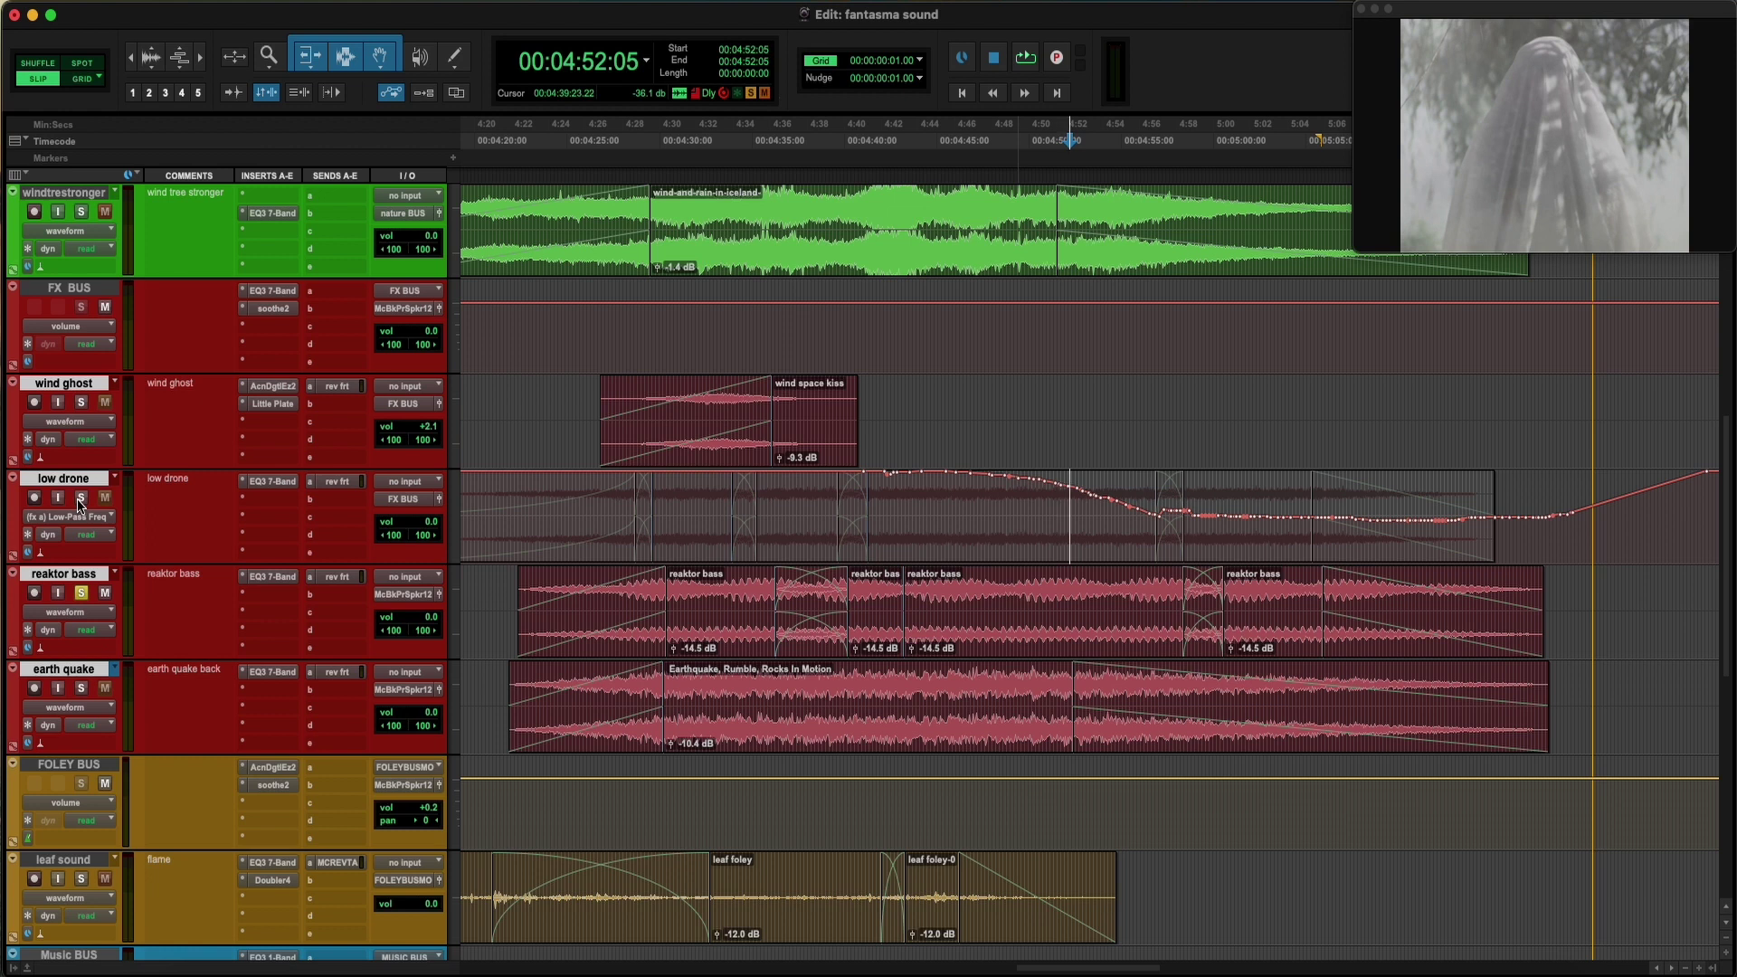
Play from 4:32:01, stop, and set low drone's track view back to waveform
{"action": "left_click", "coordinate": [696, 587]}
{"action": "key", "text": "space"}
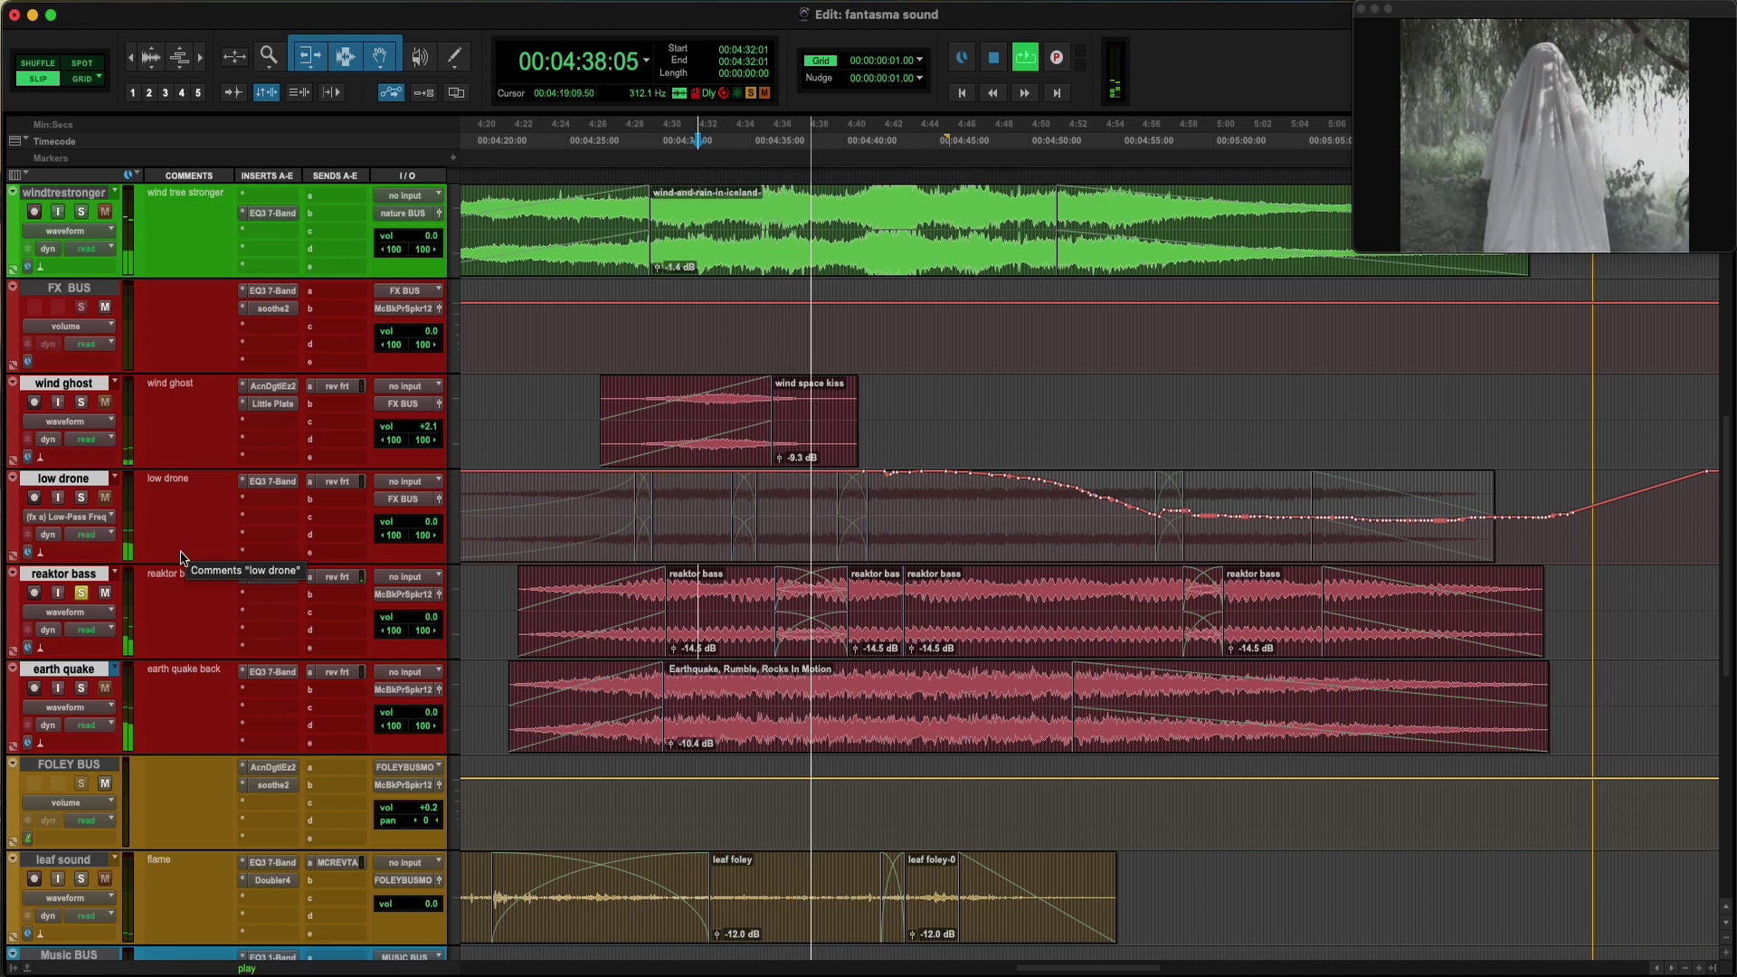
{"action": "key", "text": "space"}
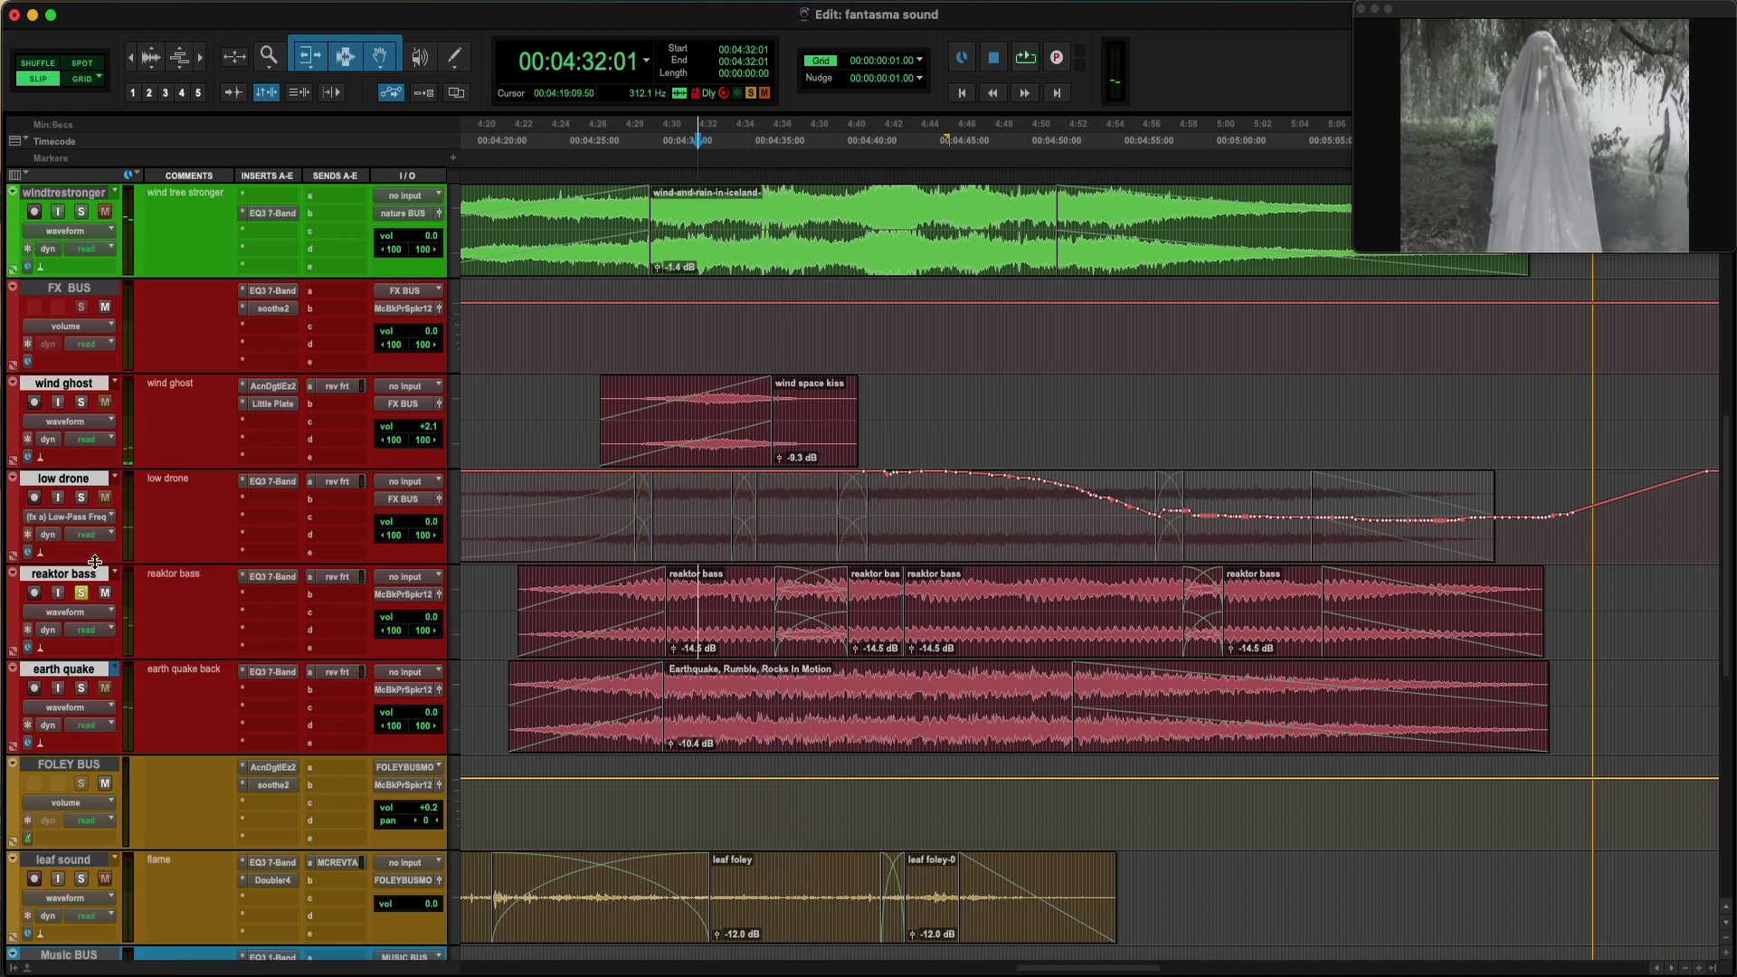
{"action": "left_click", "coordinate": [87, 507]}
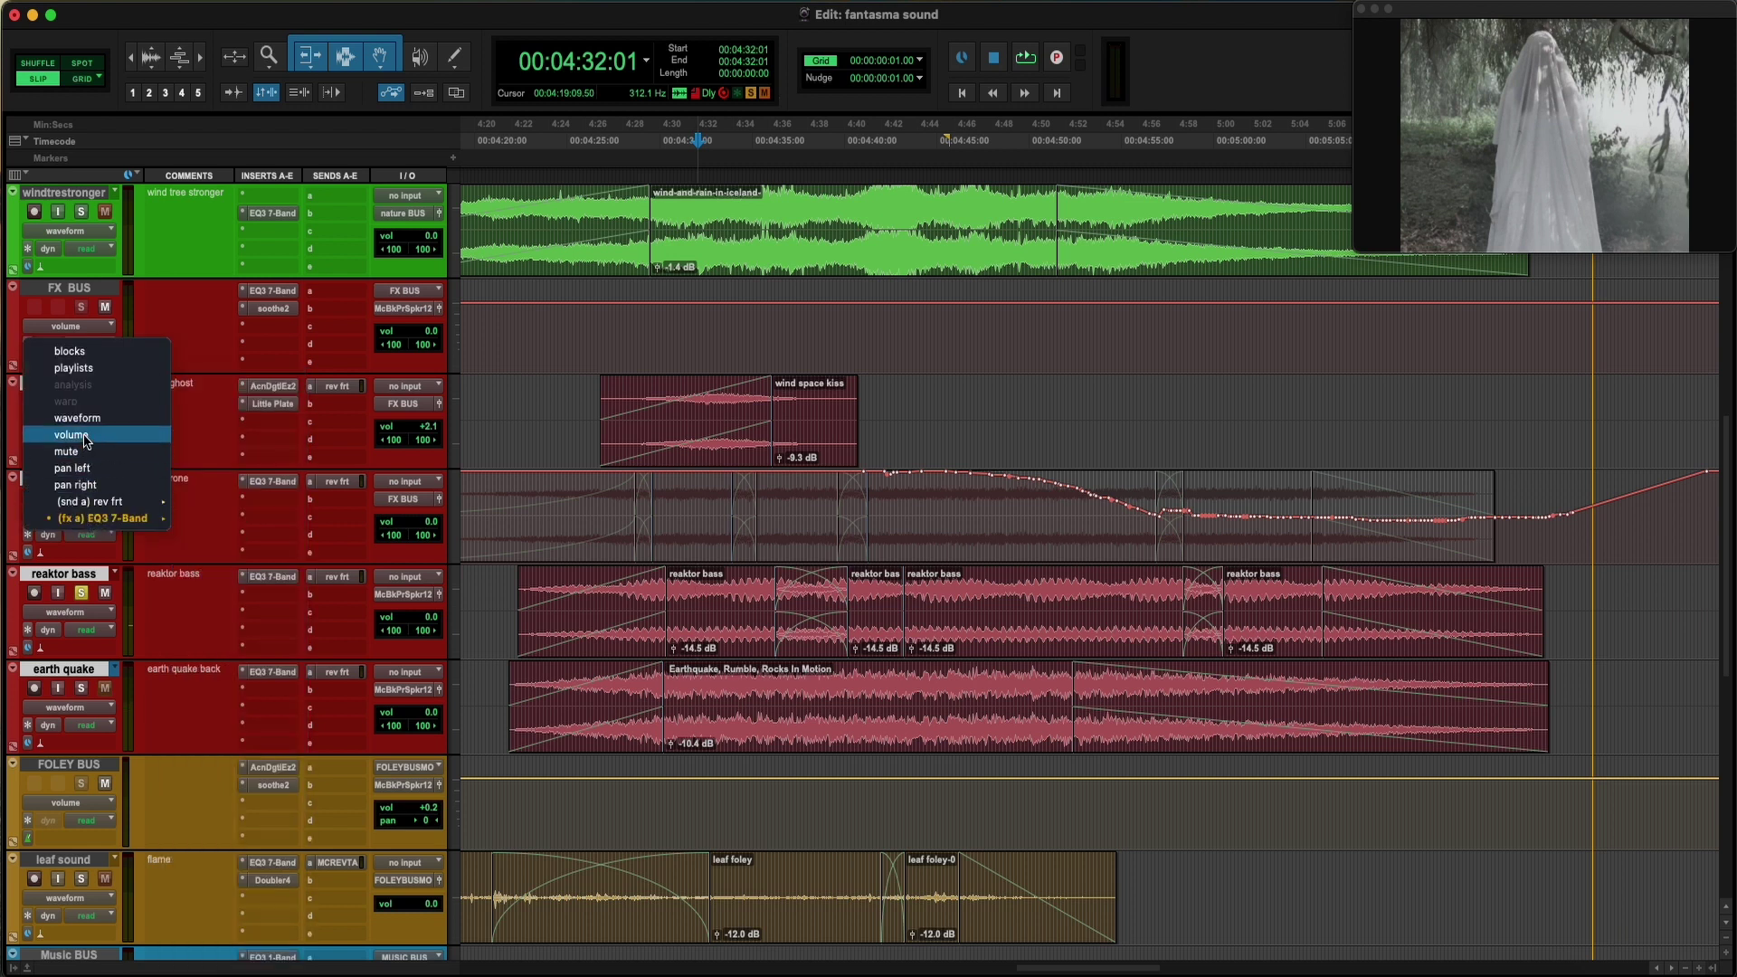
{"action": "left_click", "coordinate": [55, 431]}
Show reaktor bass's LPF FREQ automation, play it from near 4:51, then check its reverb send
{"action": "left_click", "coordinate": [271, 578]}
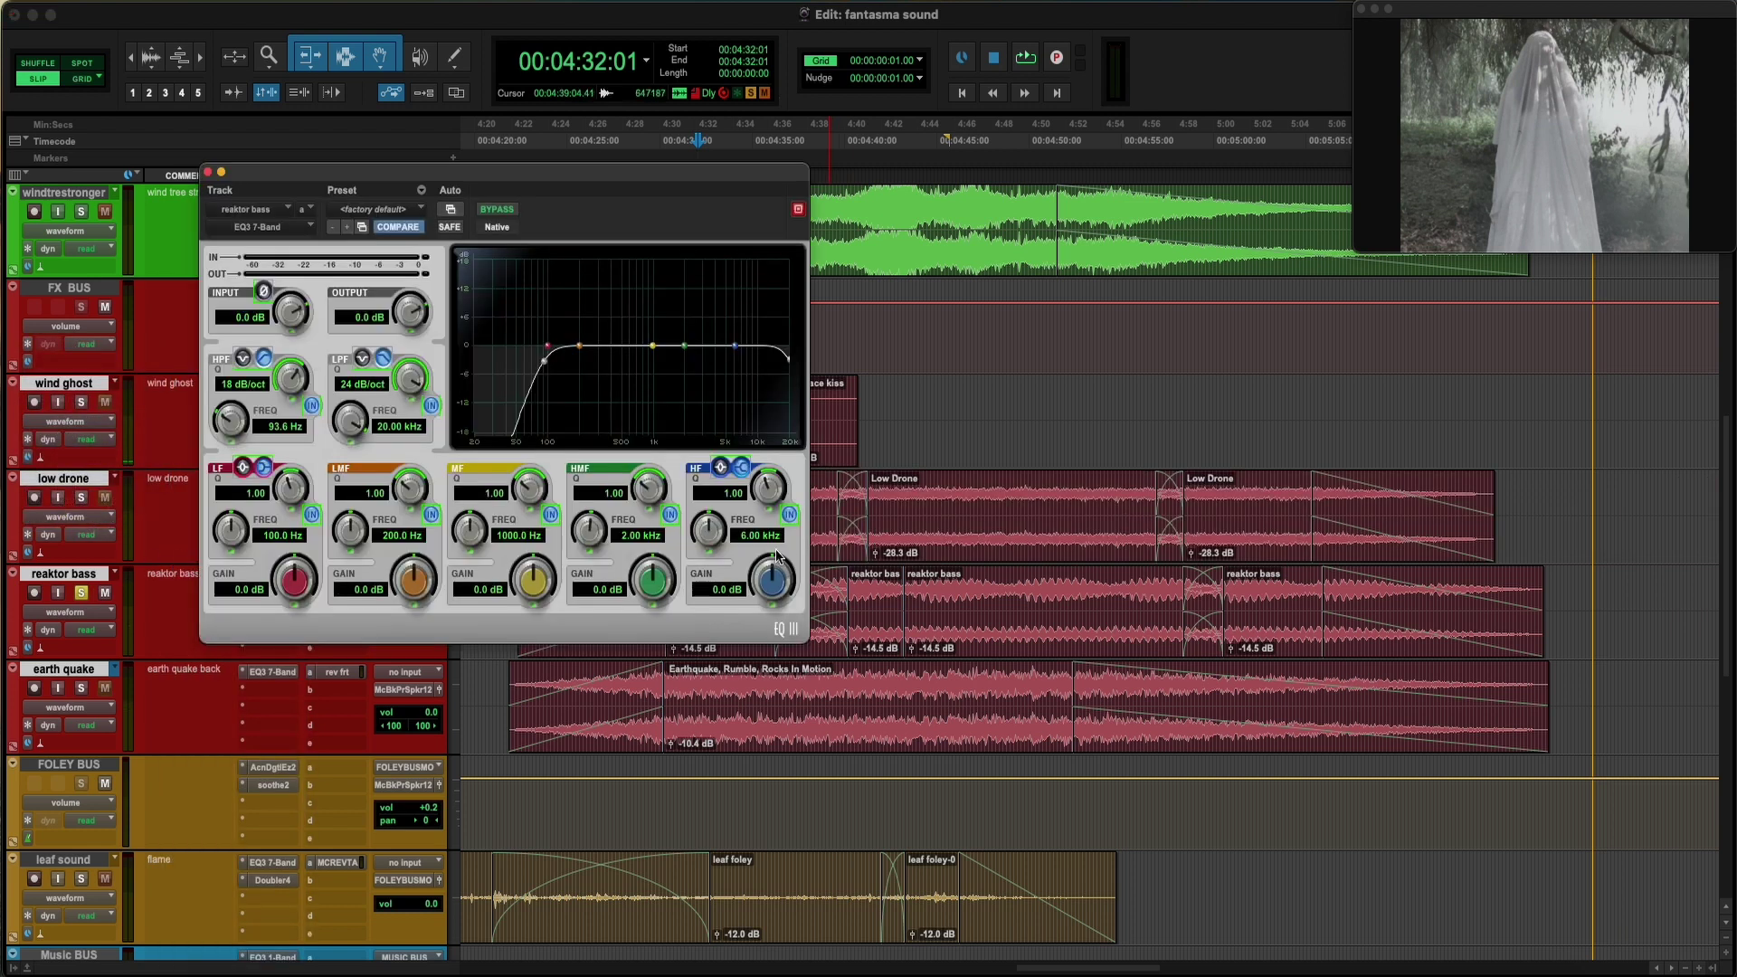
{"action": "left_click", "coordinate": [345, 418], "text": "ctrl+super"}
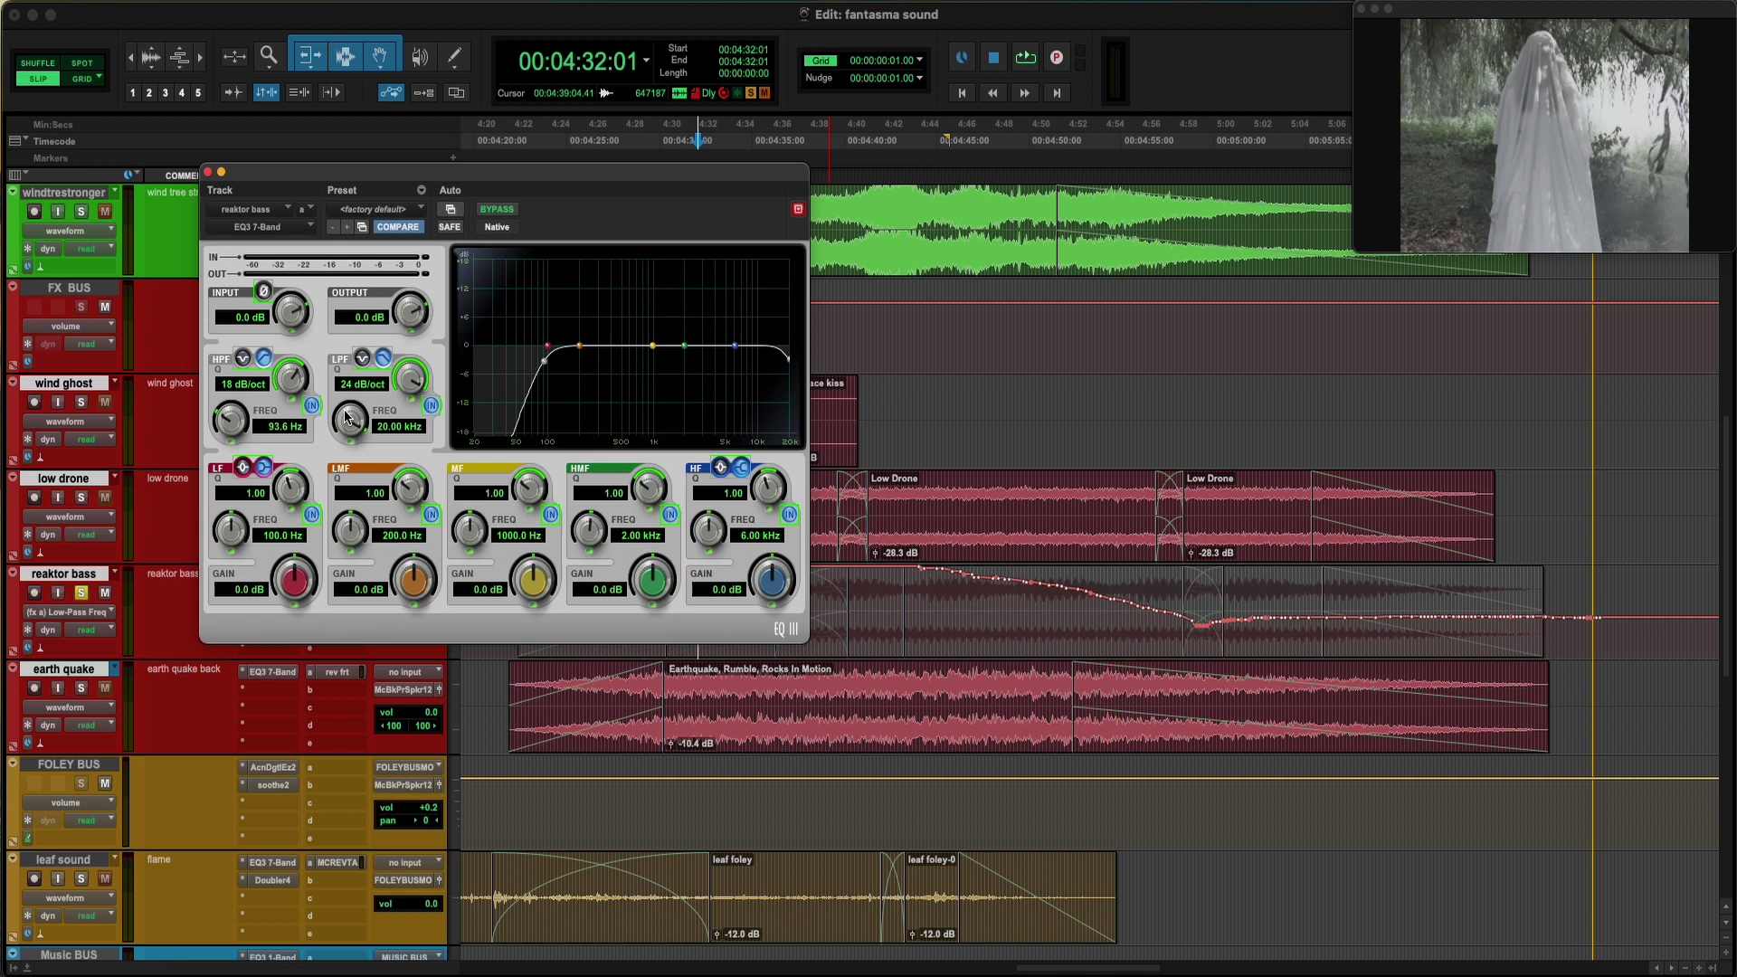
{"action": "left_click", "coordinate": [1067, 657]}
{"action": "key", "text": "space"}
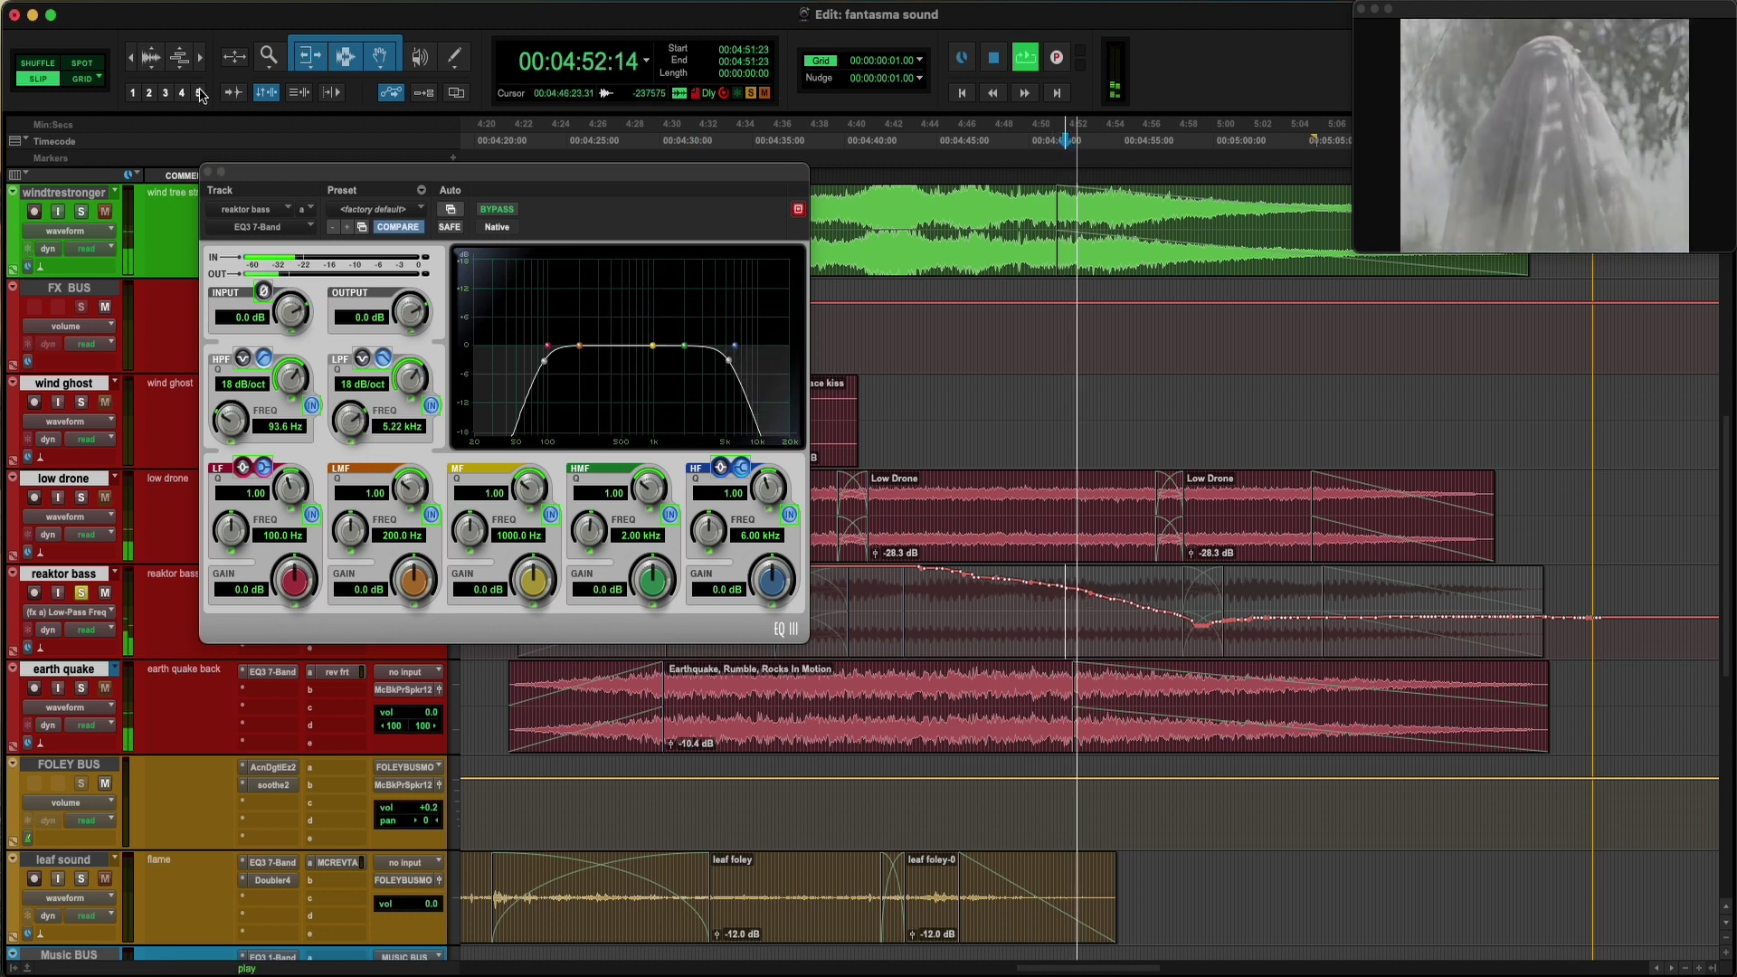
{"action": "key", "text": "space"}
{"action": "left_click", "coordinate": [209, 172]}
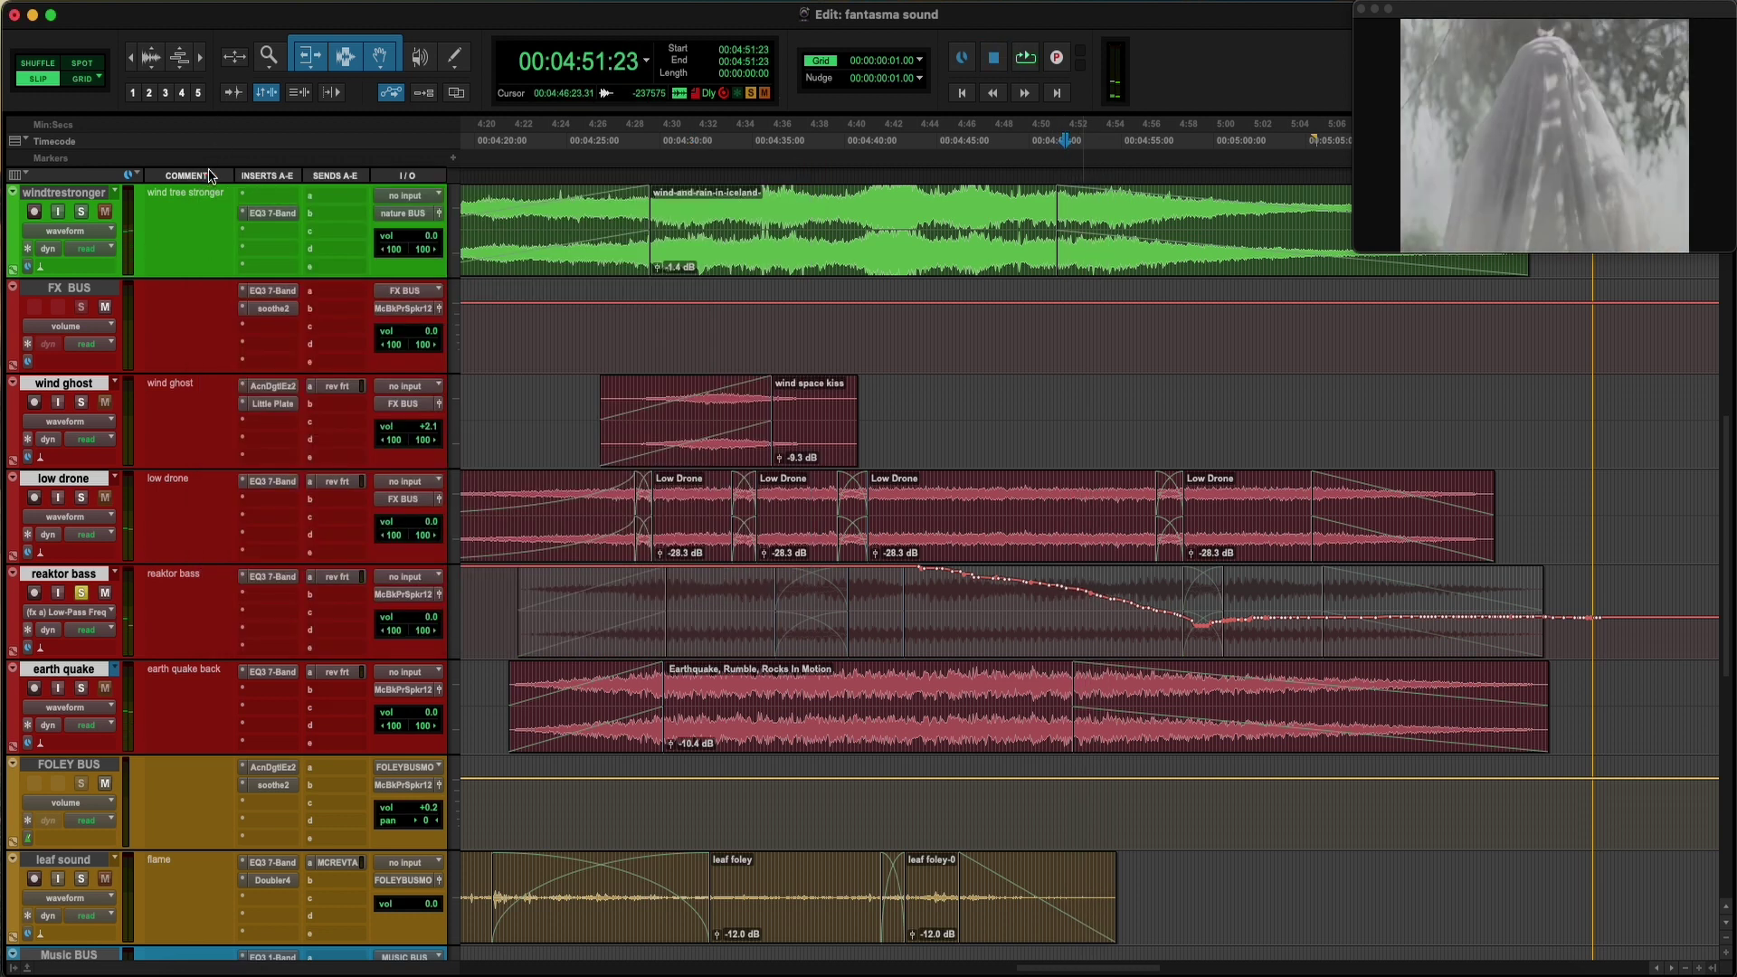
{"action": "left_click", "coordinate": [329, 578]}
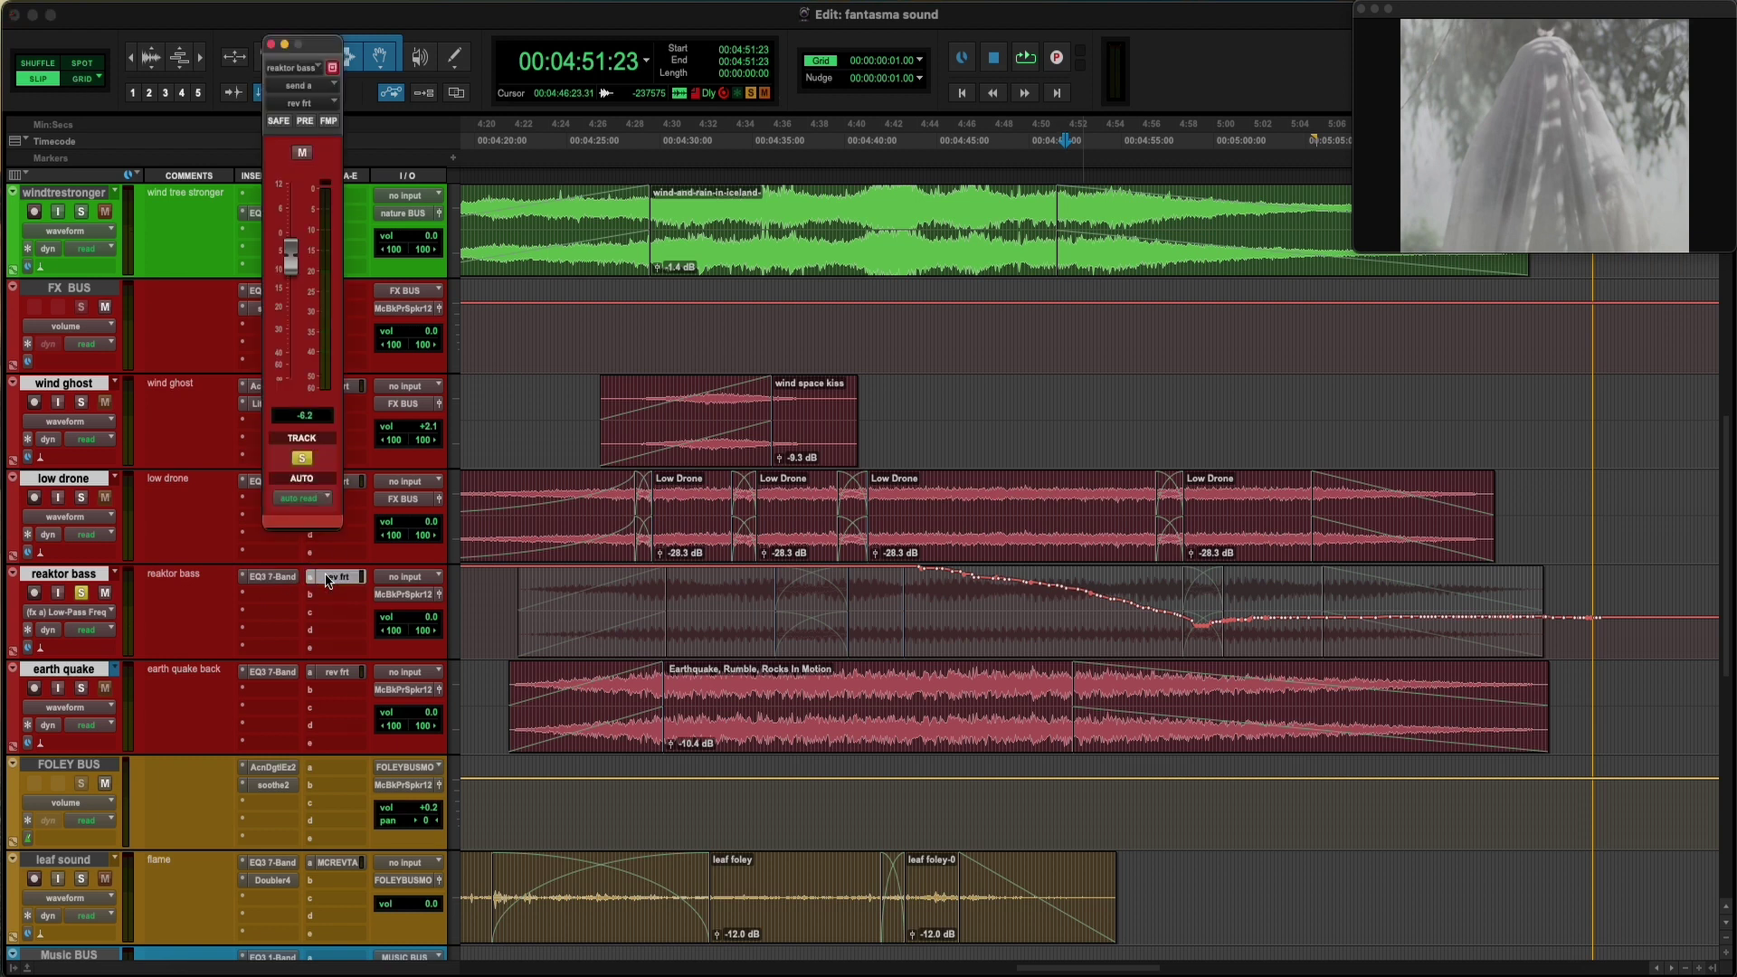
{"action": "left_click", "coordinate": [329, 577]}
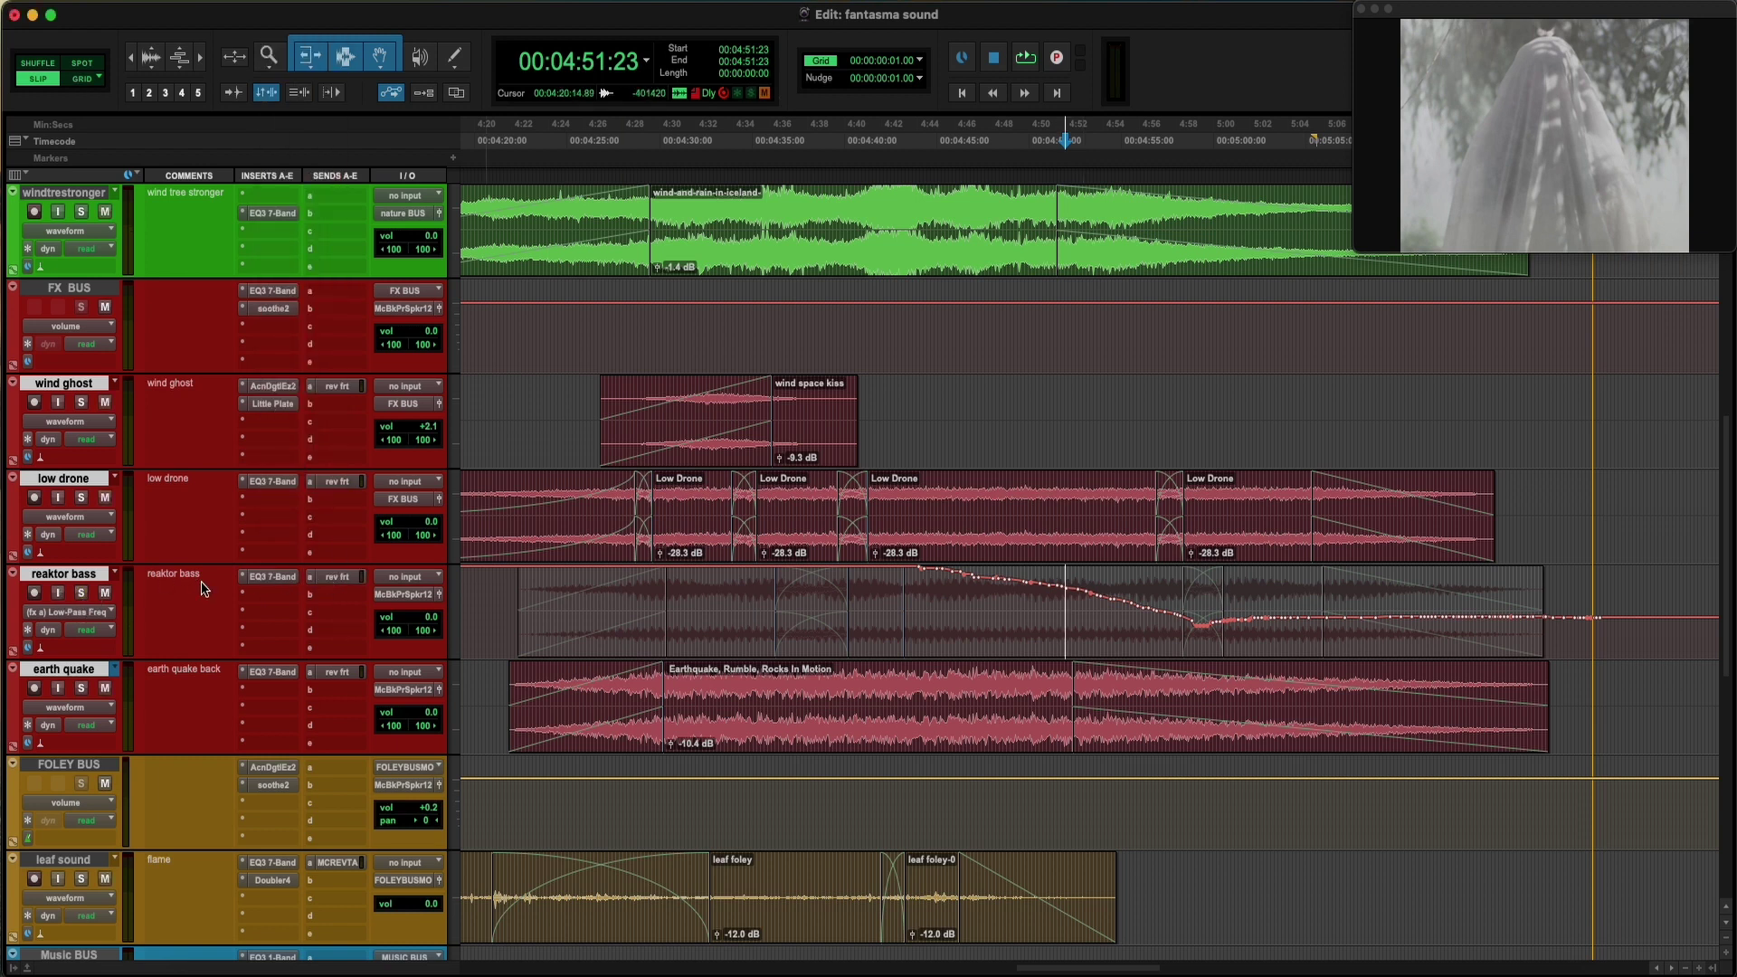
Switch reaktor bass to waveforms, play from 4:32:06 on earth quake and view its 7-band EQ
{"action": "left_click", "coordinate": [113, 612]}
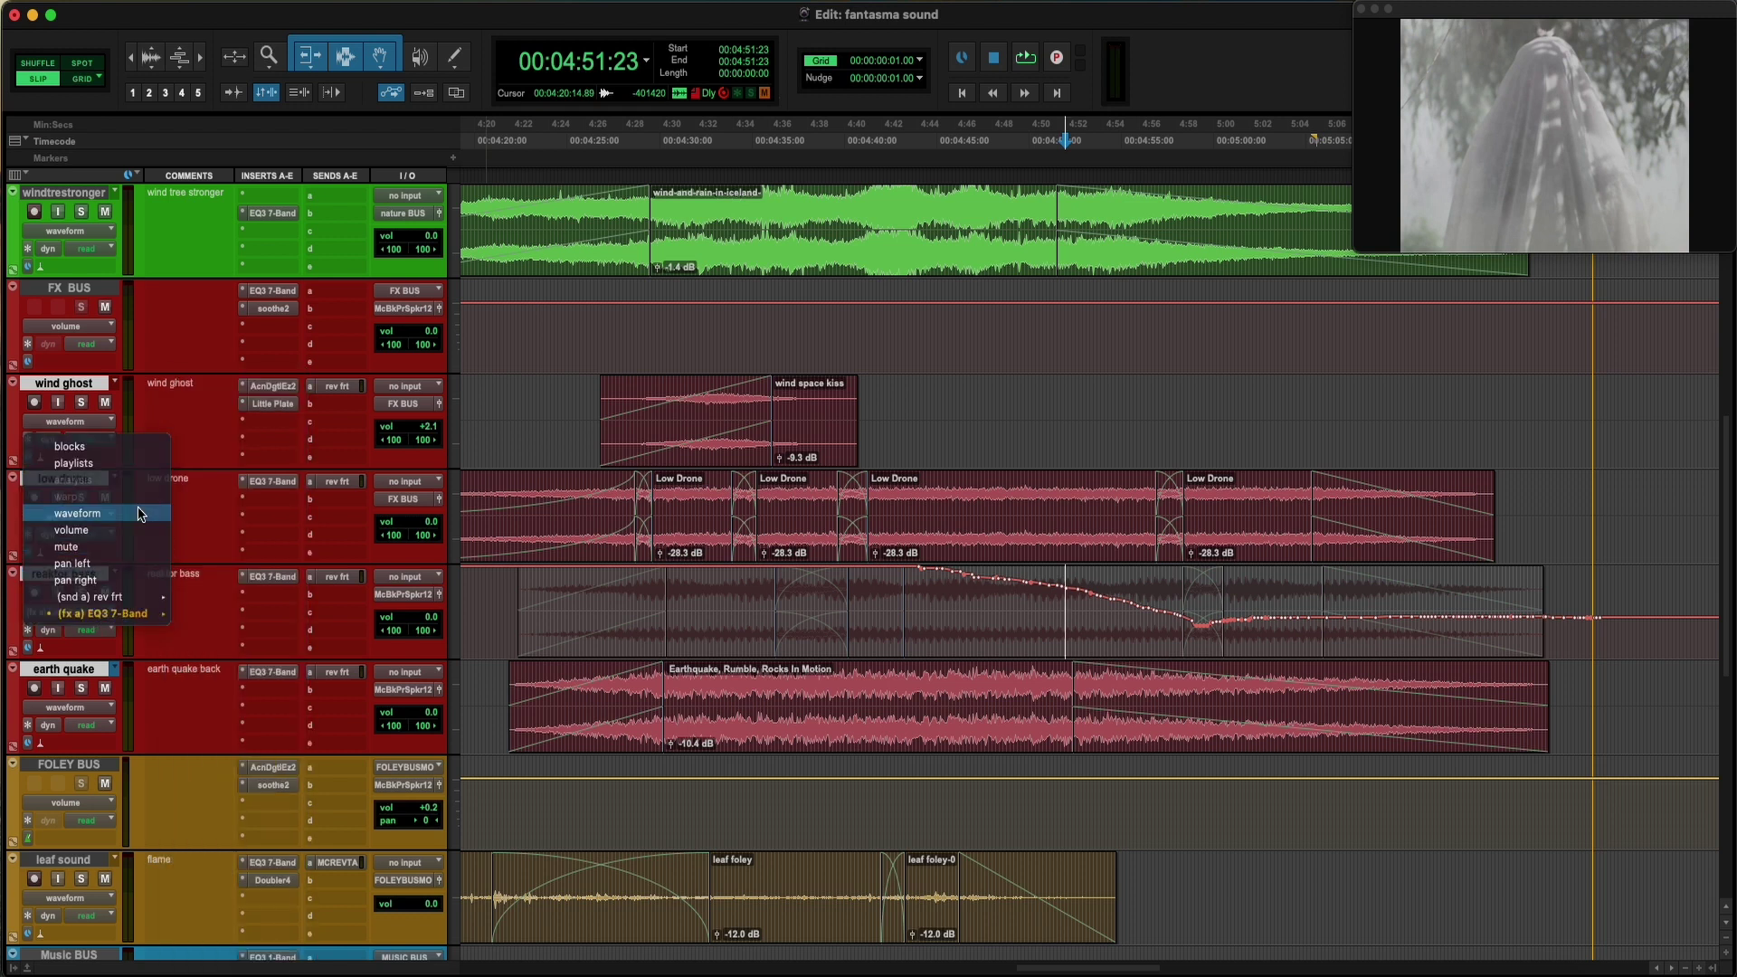
{"action": "left_click", "coordinate": [90, 508]}
{"action": "left_click", "coordinate": [695, 683]}
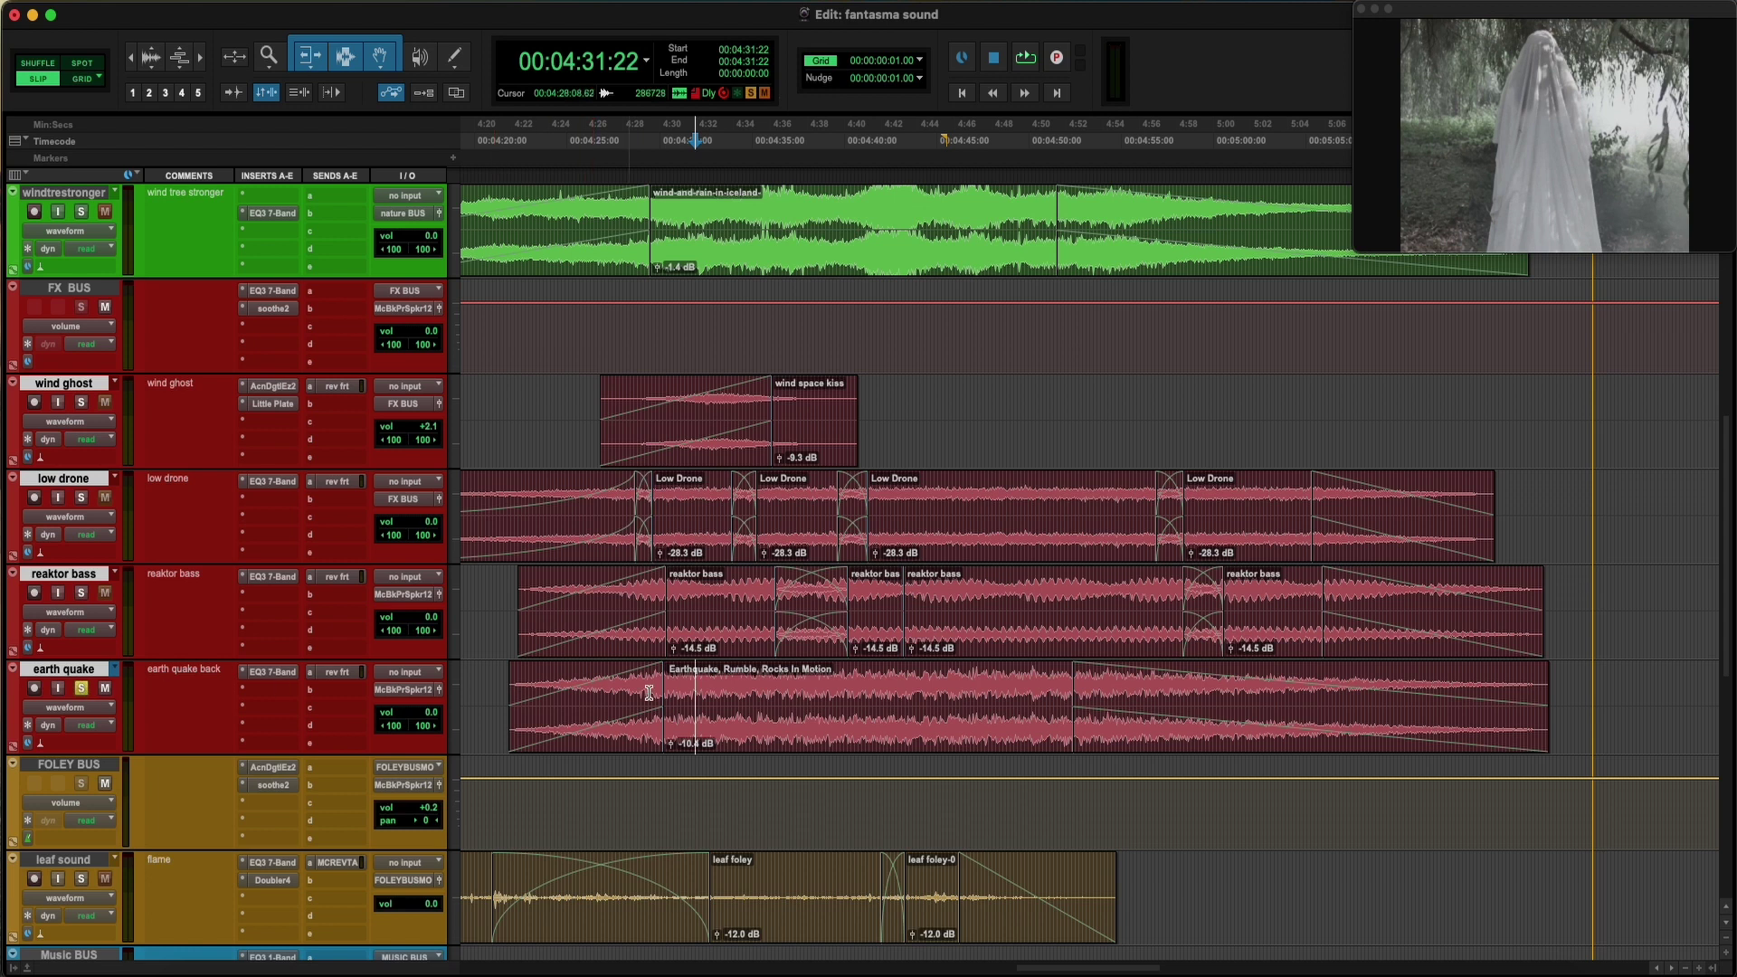
{"action": "left_click", "coordinate": [703, 690]}
{"action": "key", "text": "space"}
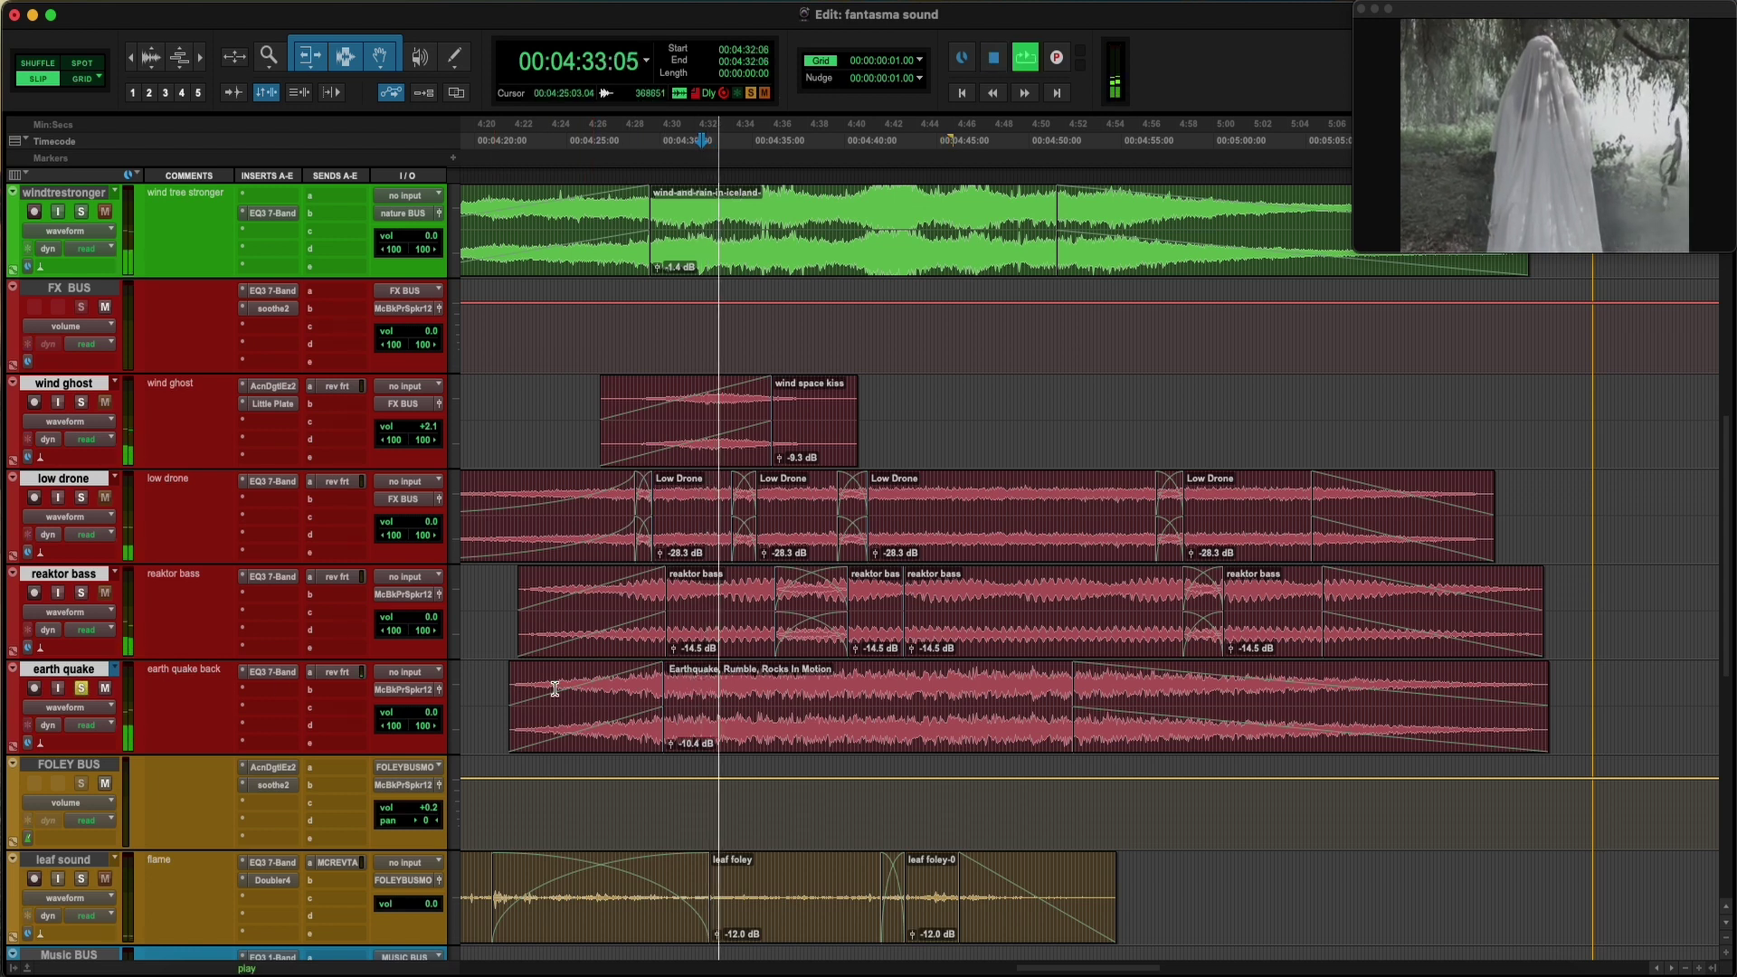
{"action": "left_click", "coordinate": [270, 673]}
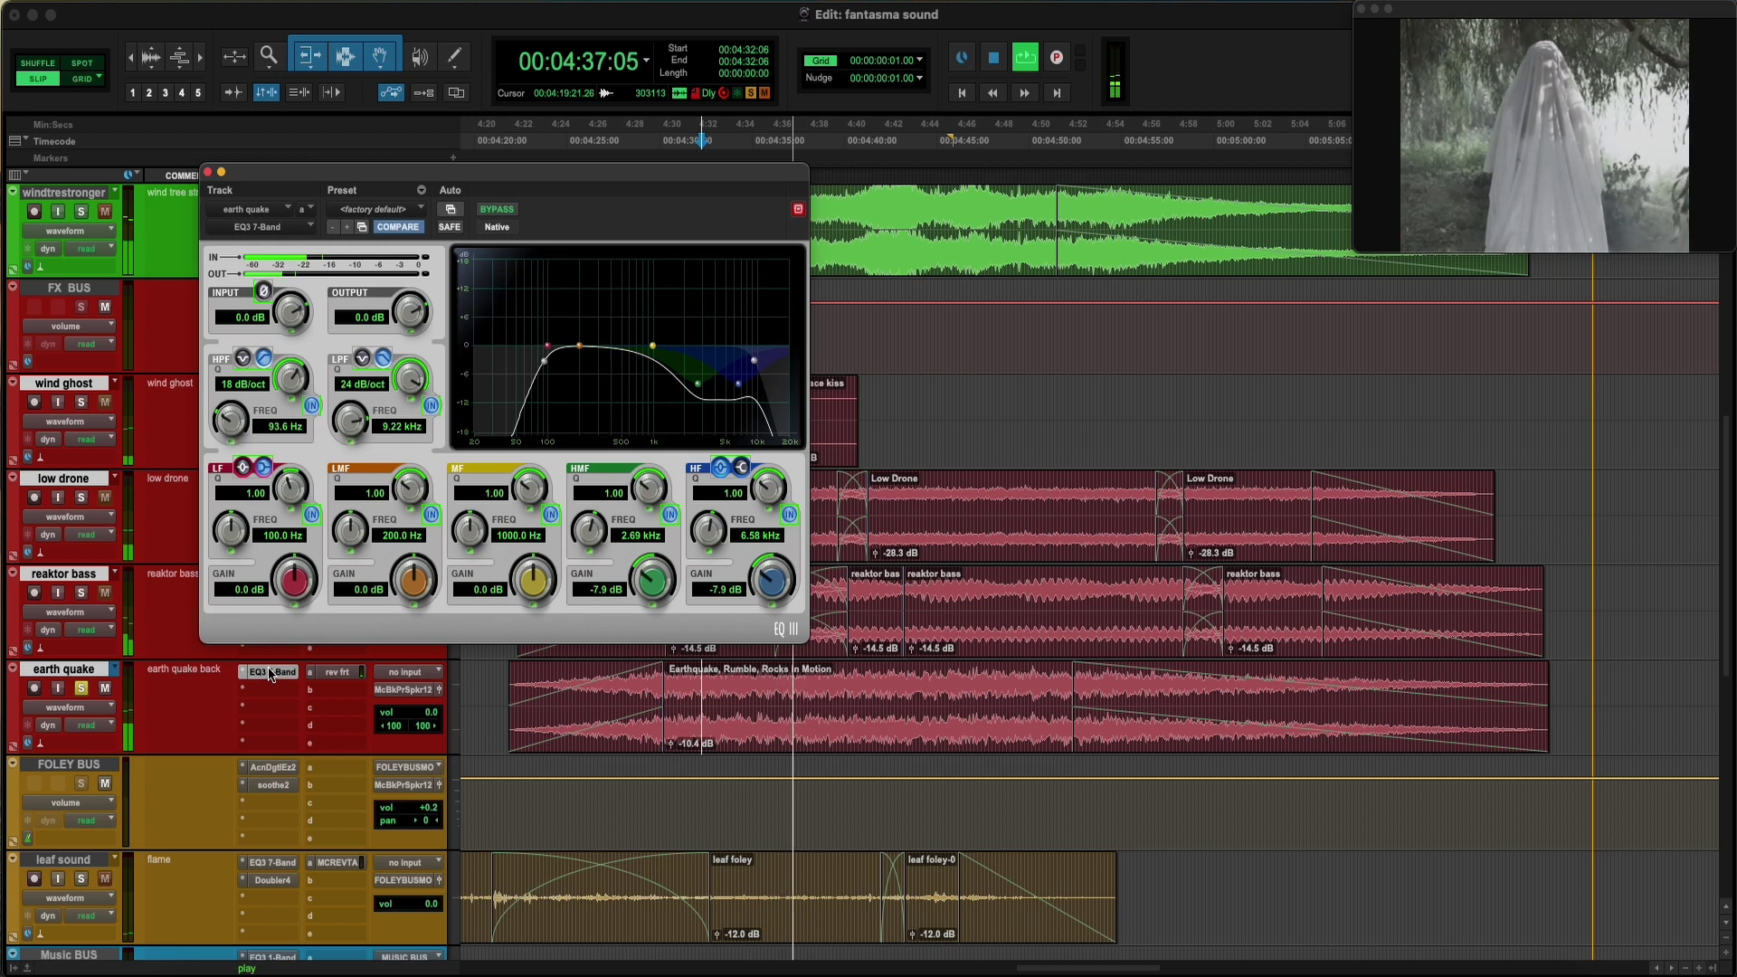
{"action": "left_click", "coordinate": [270, 672], "text": "super"}
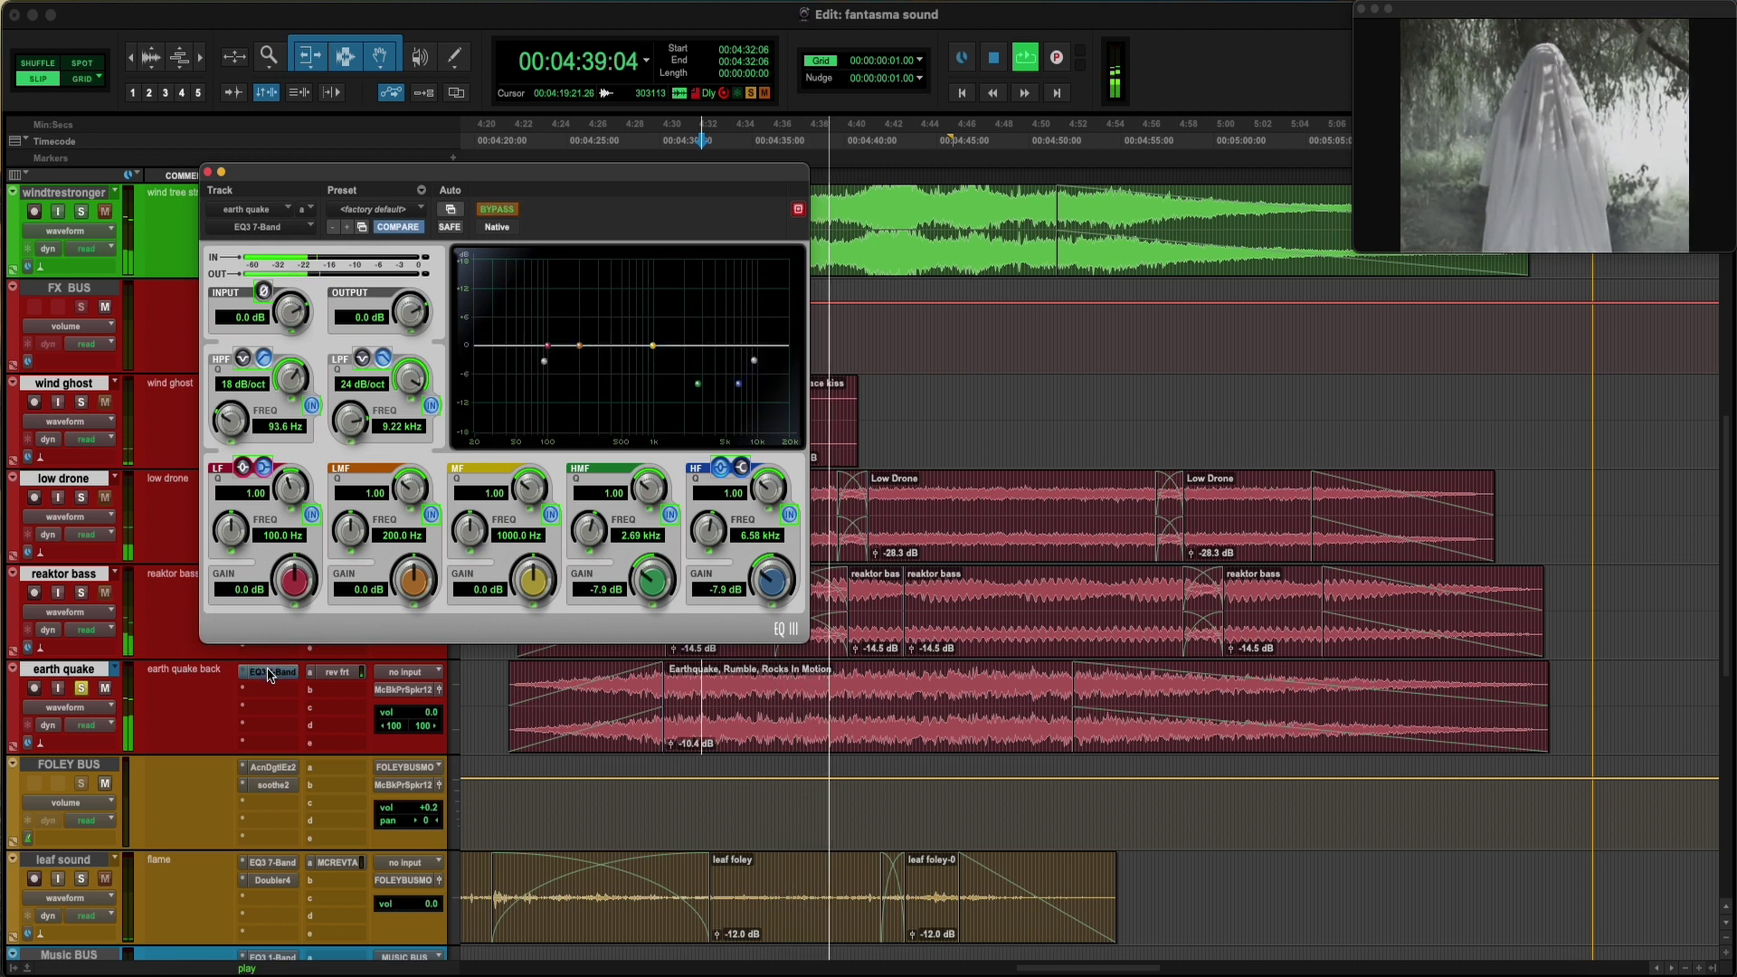
{"action": "left_click", "coordinate": [270, 672], "text": "super"}
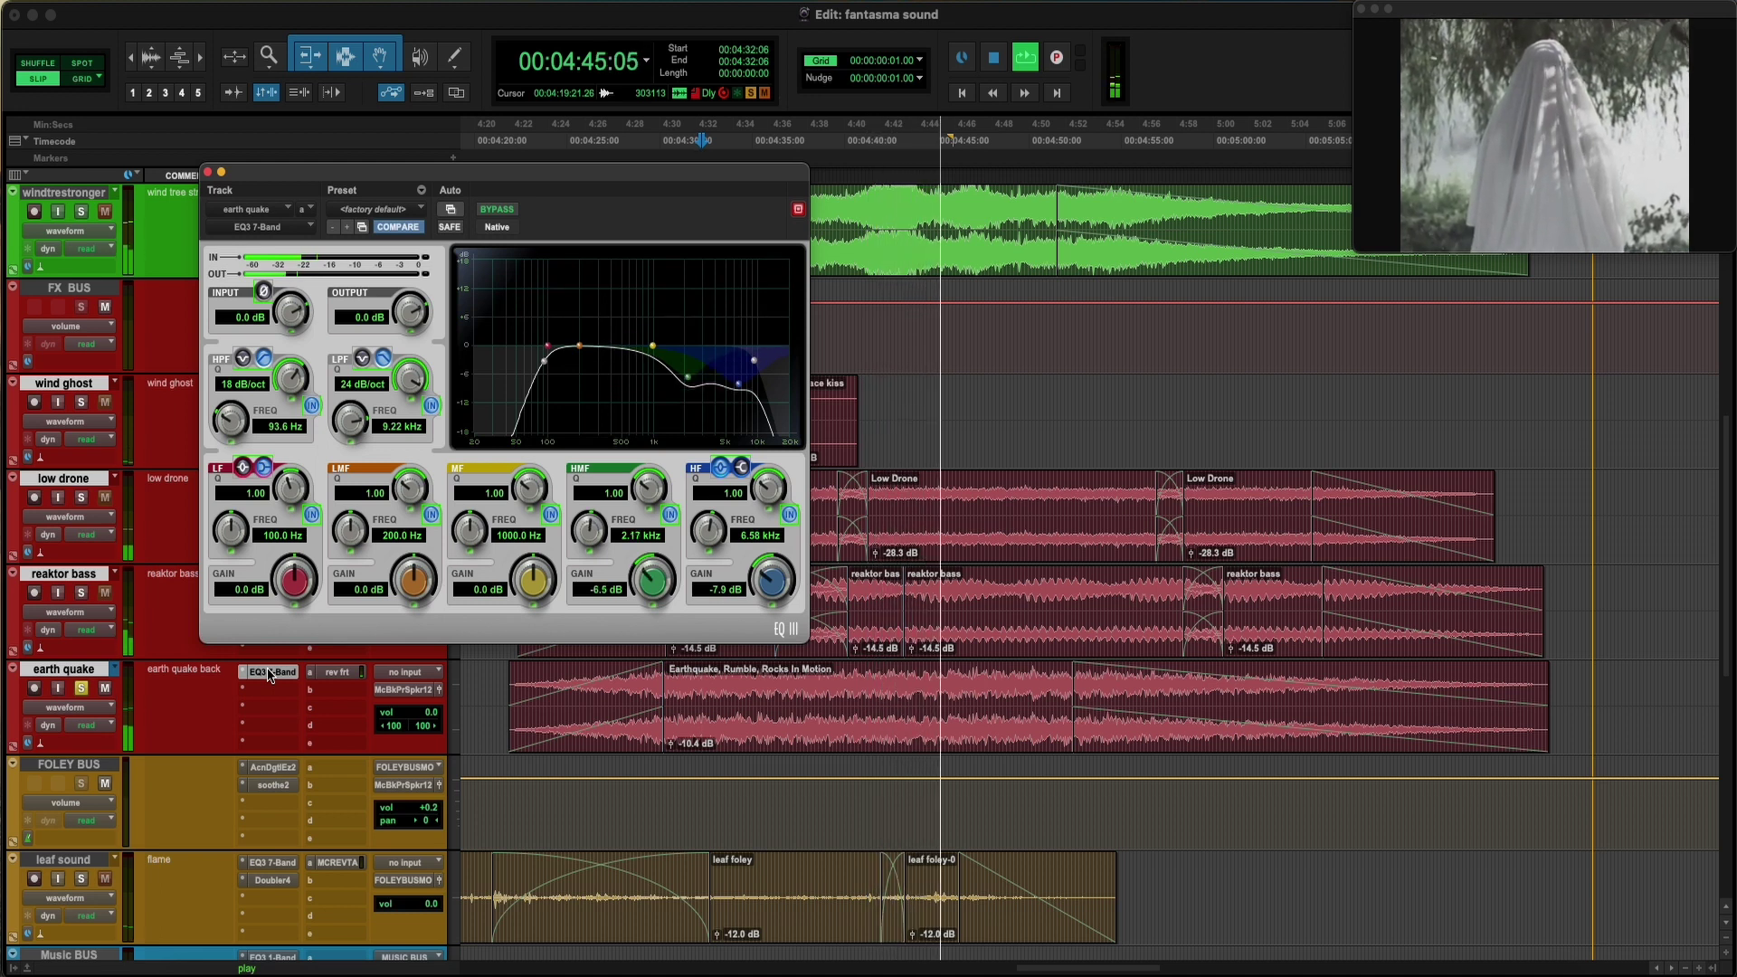
{"action": "key", "text": "space"}
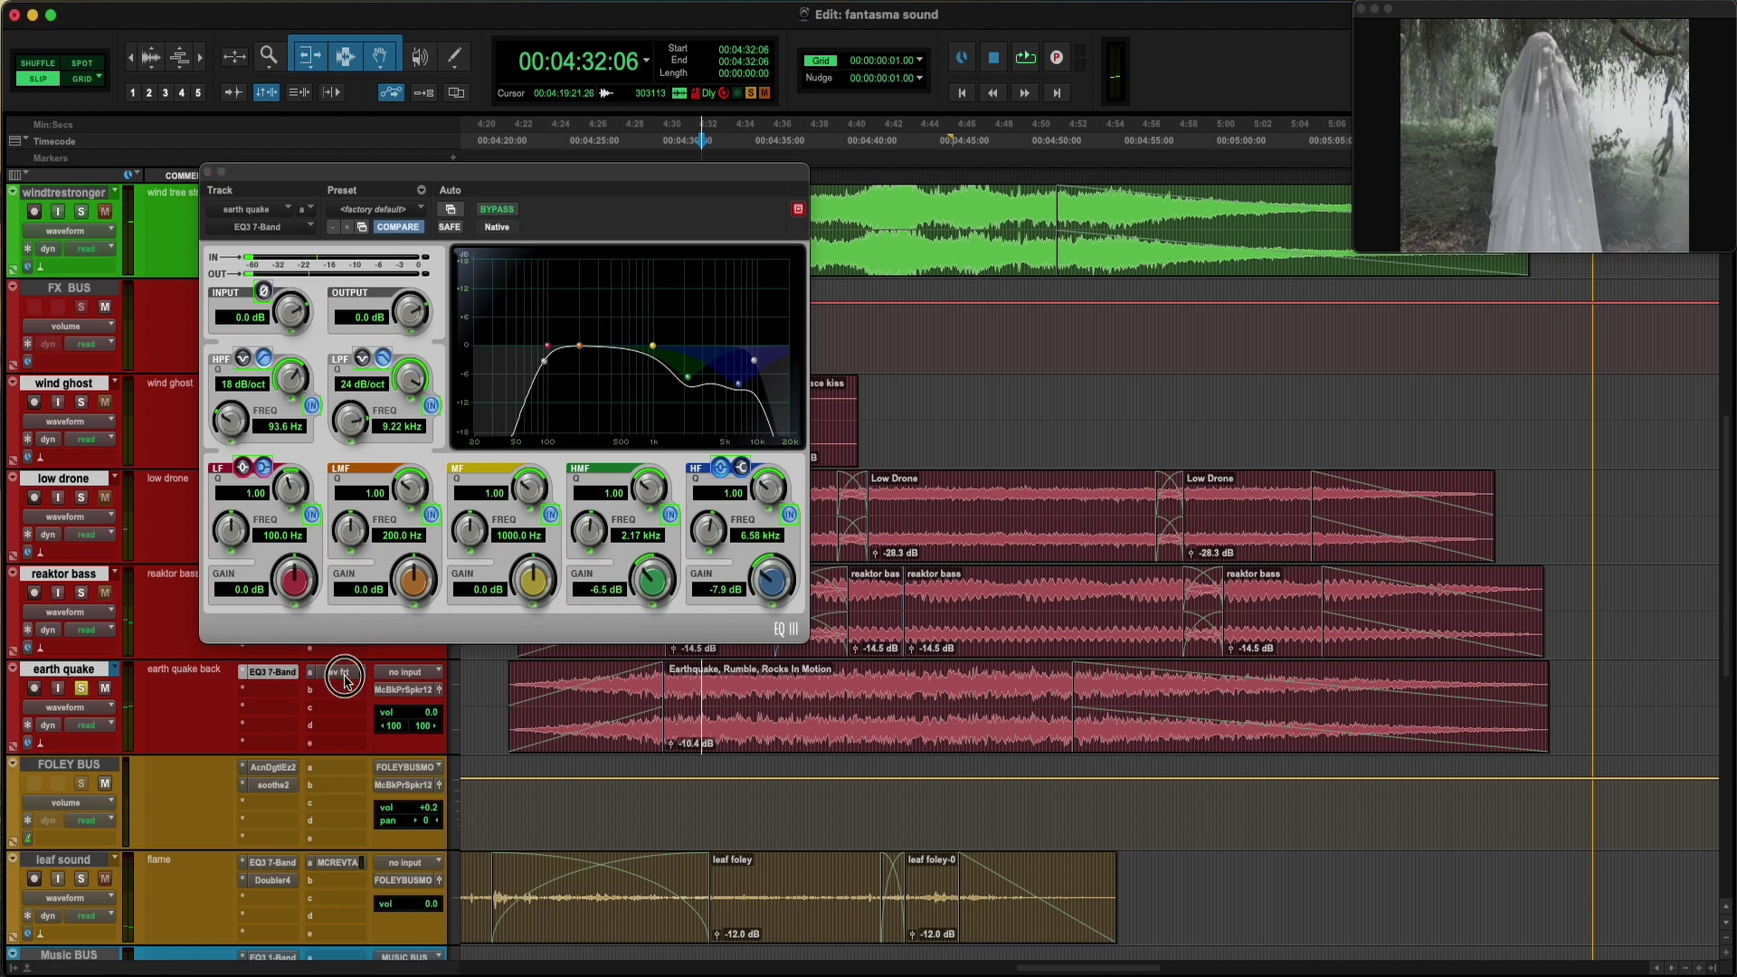
{"action": "left_click", "coordinate": [342, 675]}
{"action": "left_click", "coordinate": [351, 675]}
{"action": "left_click", "coordinate": [267, 675]}
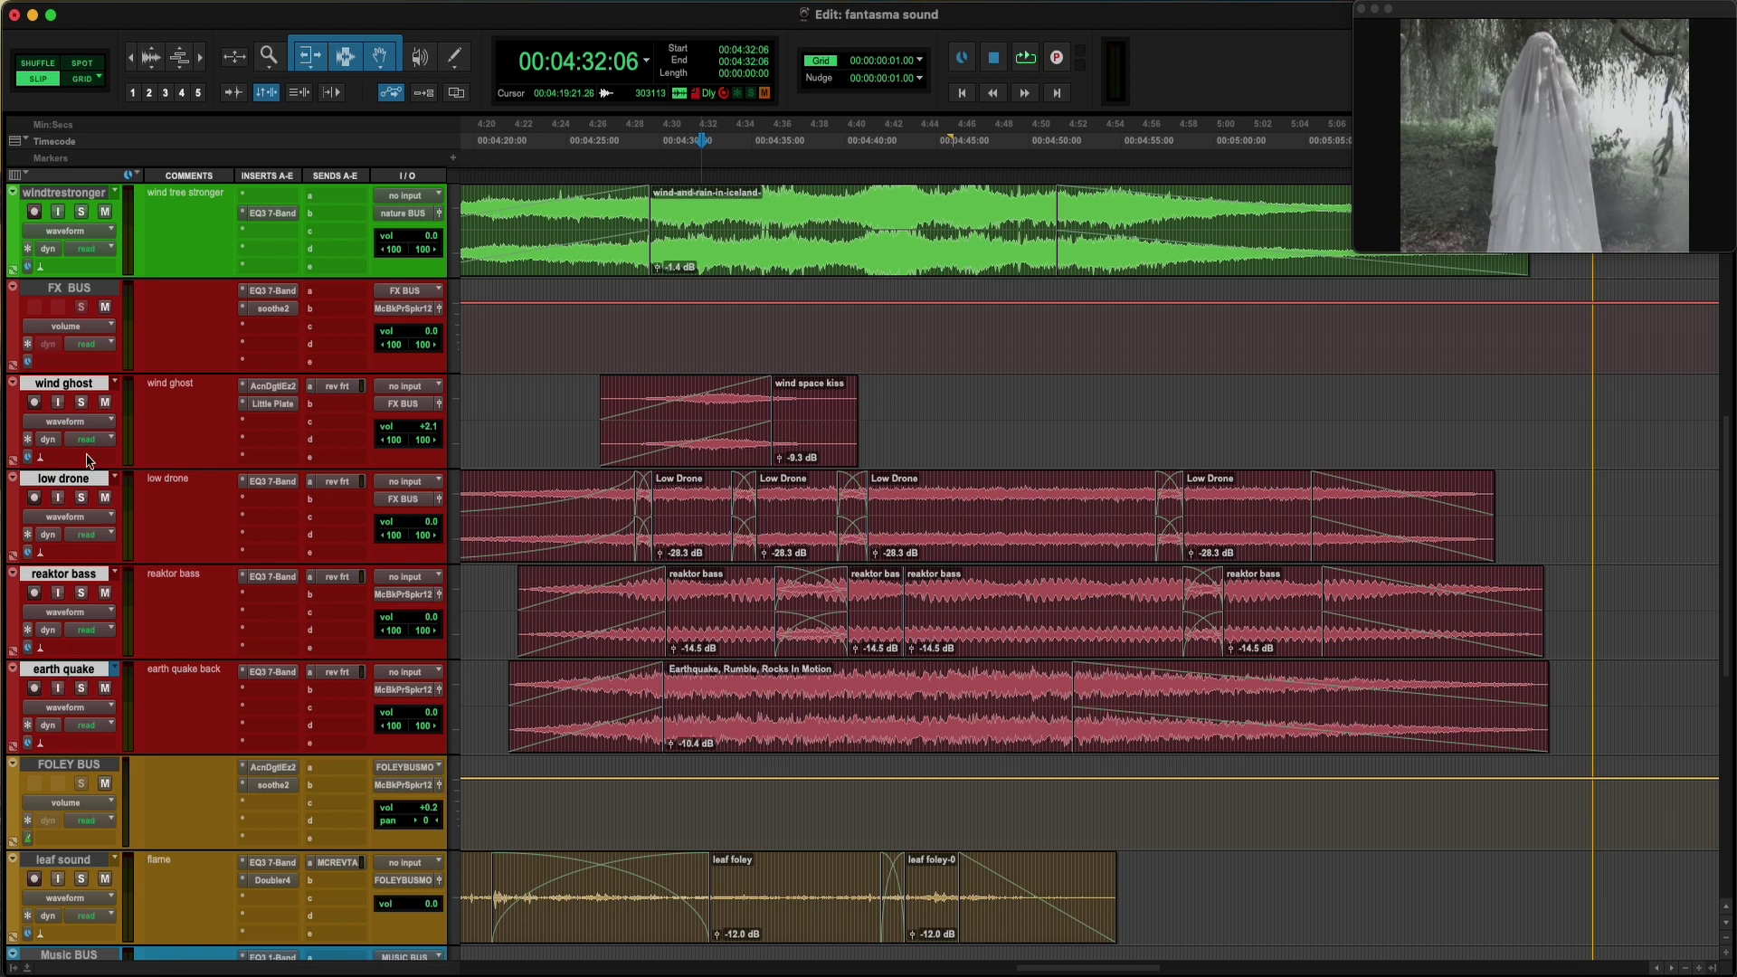
Solo wind ghost with the drone, bass and earthquake layers, play from 4:29:08, then stop
{"action": "left_click", "coordinate": [81, 407]}
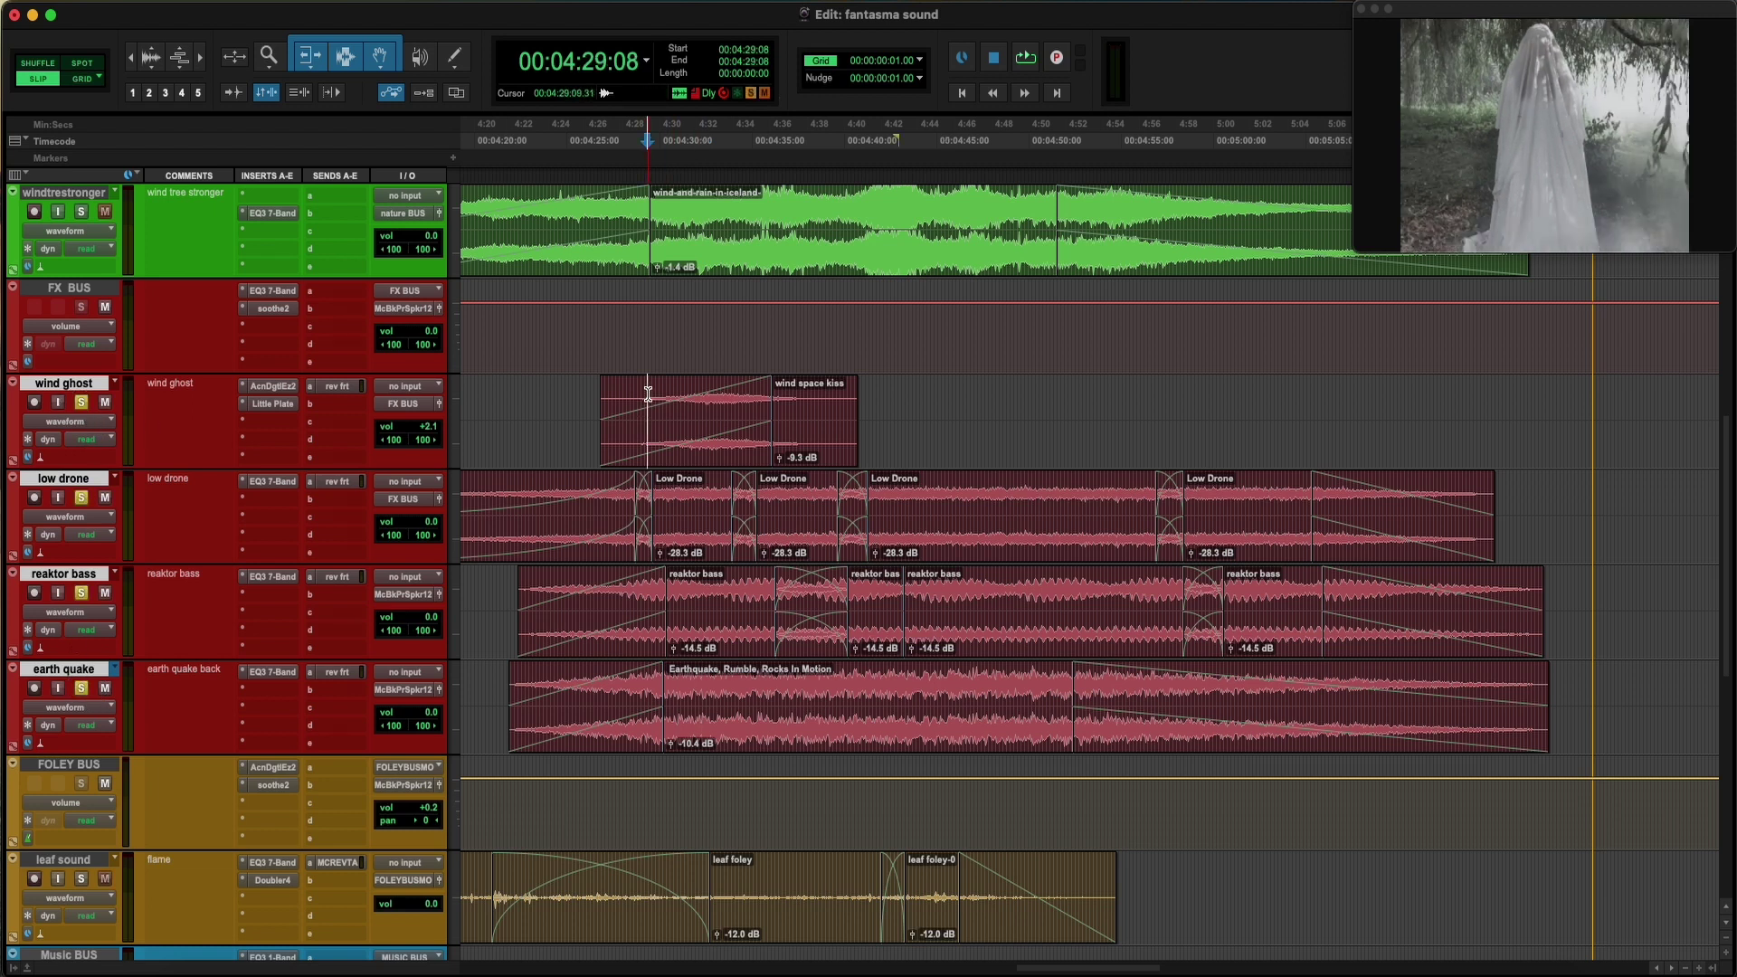
{"action": "key", "text": "space"}
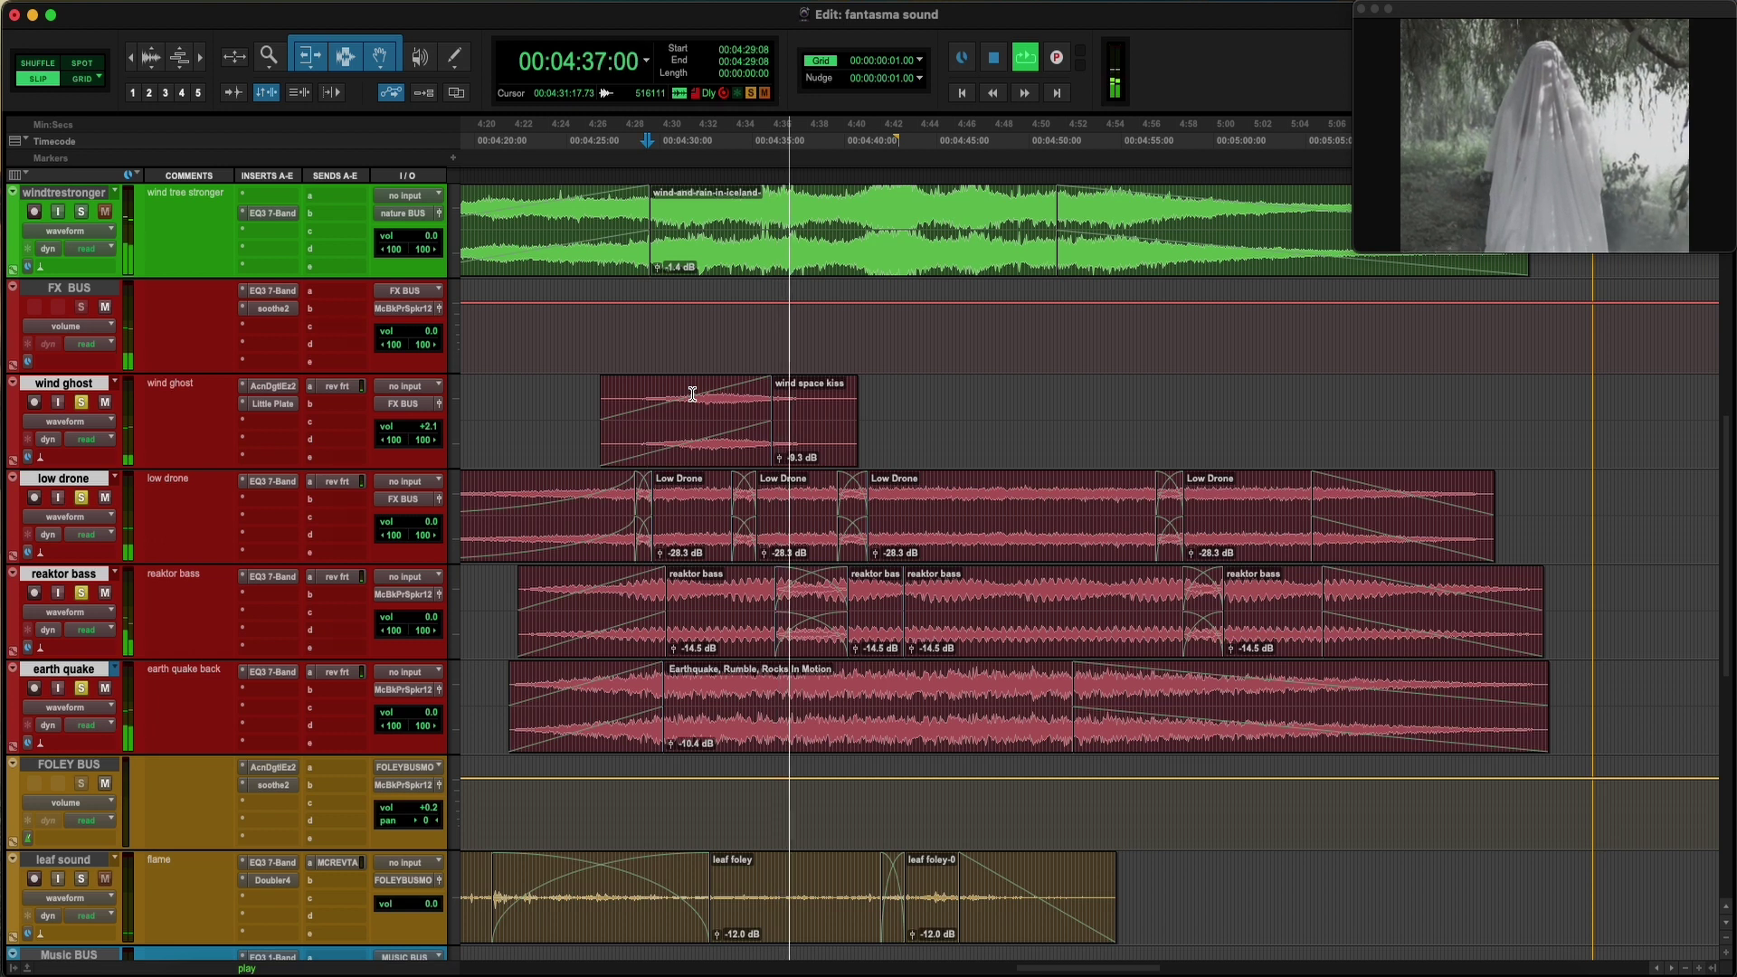
{"action": "scroll", "coordinate": [776, 458], "scroll_direction": "down", "scroll_amount": 3}
{"action": "scroll", "coordinate": [773, 471], "scroll_direction": "up", "scroll_amount": 5}
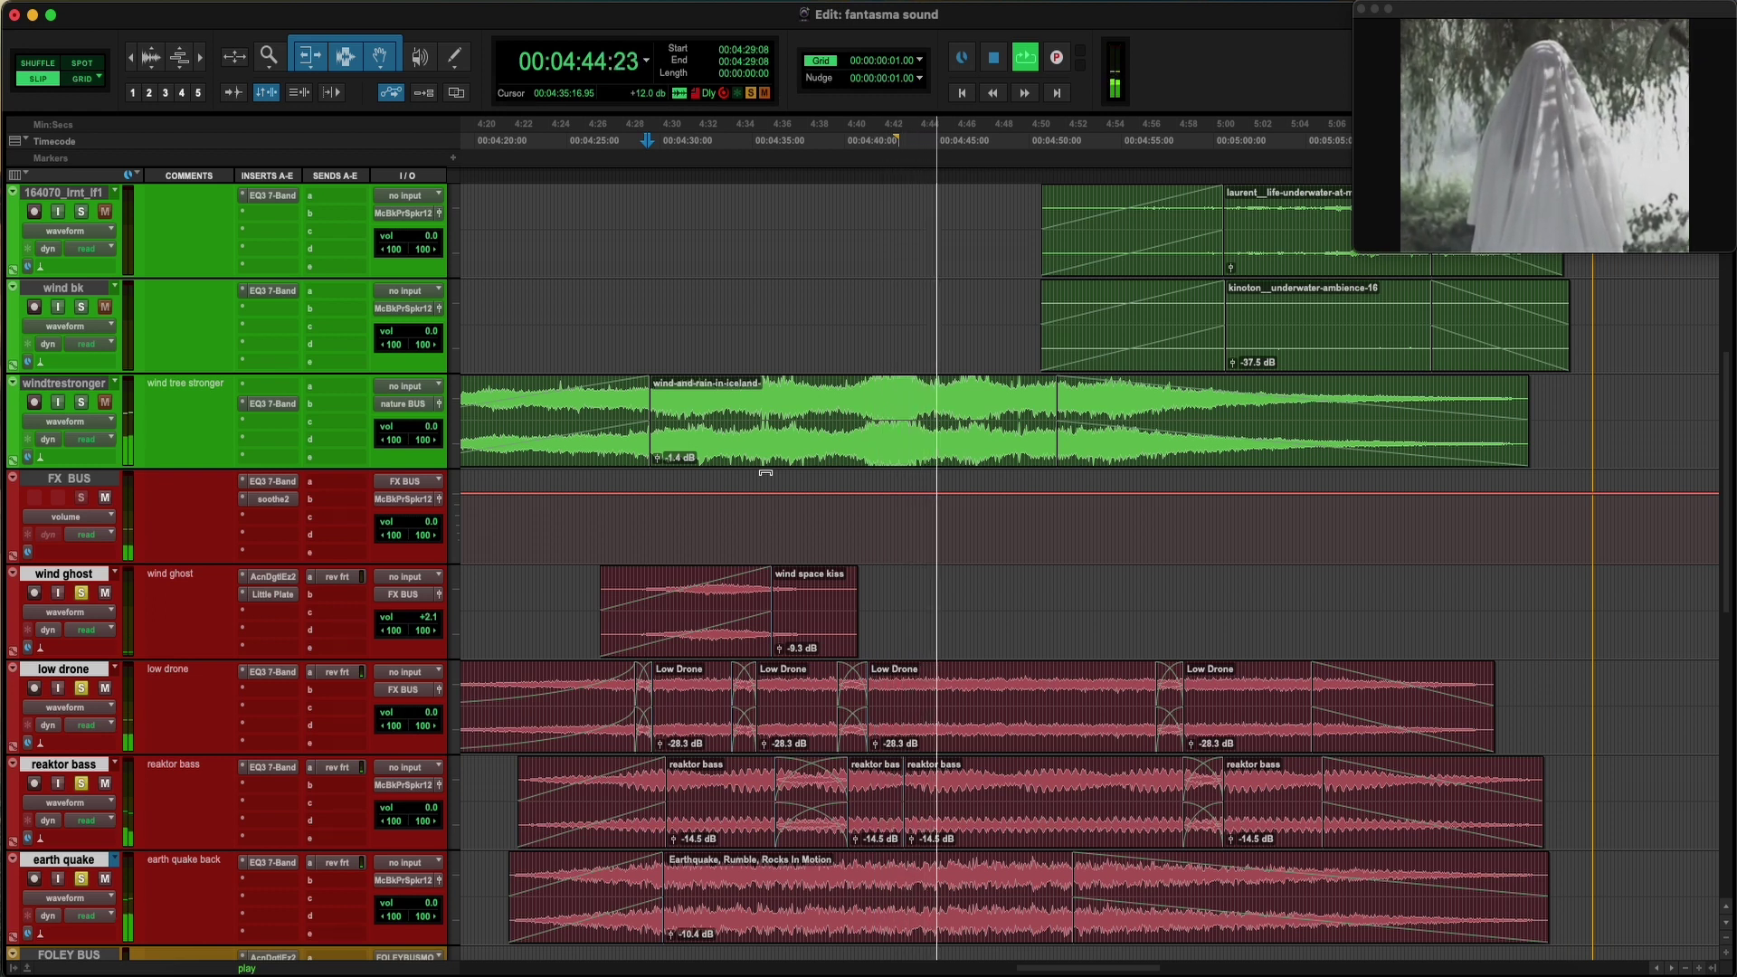
{"action": "key", "text": "space"}
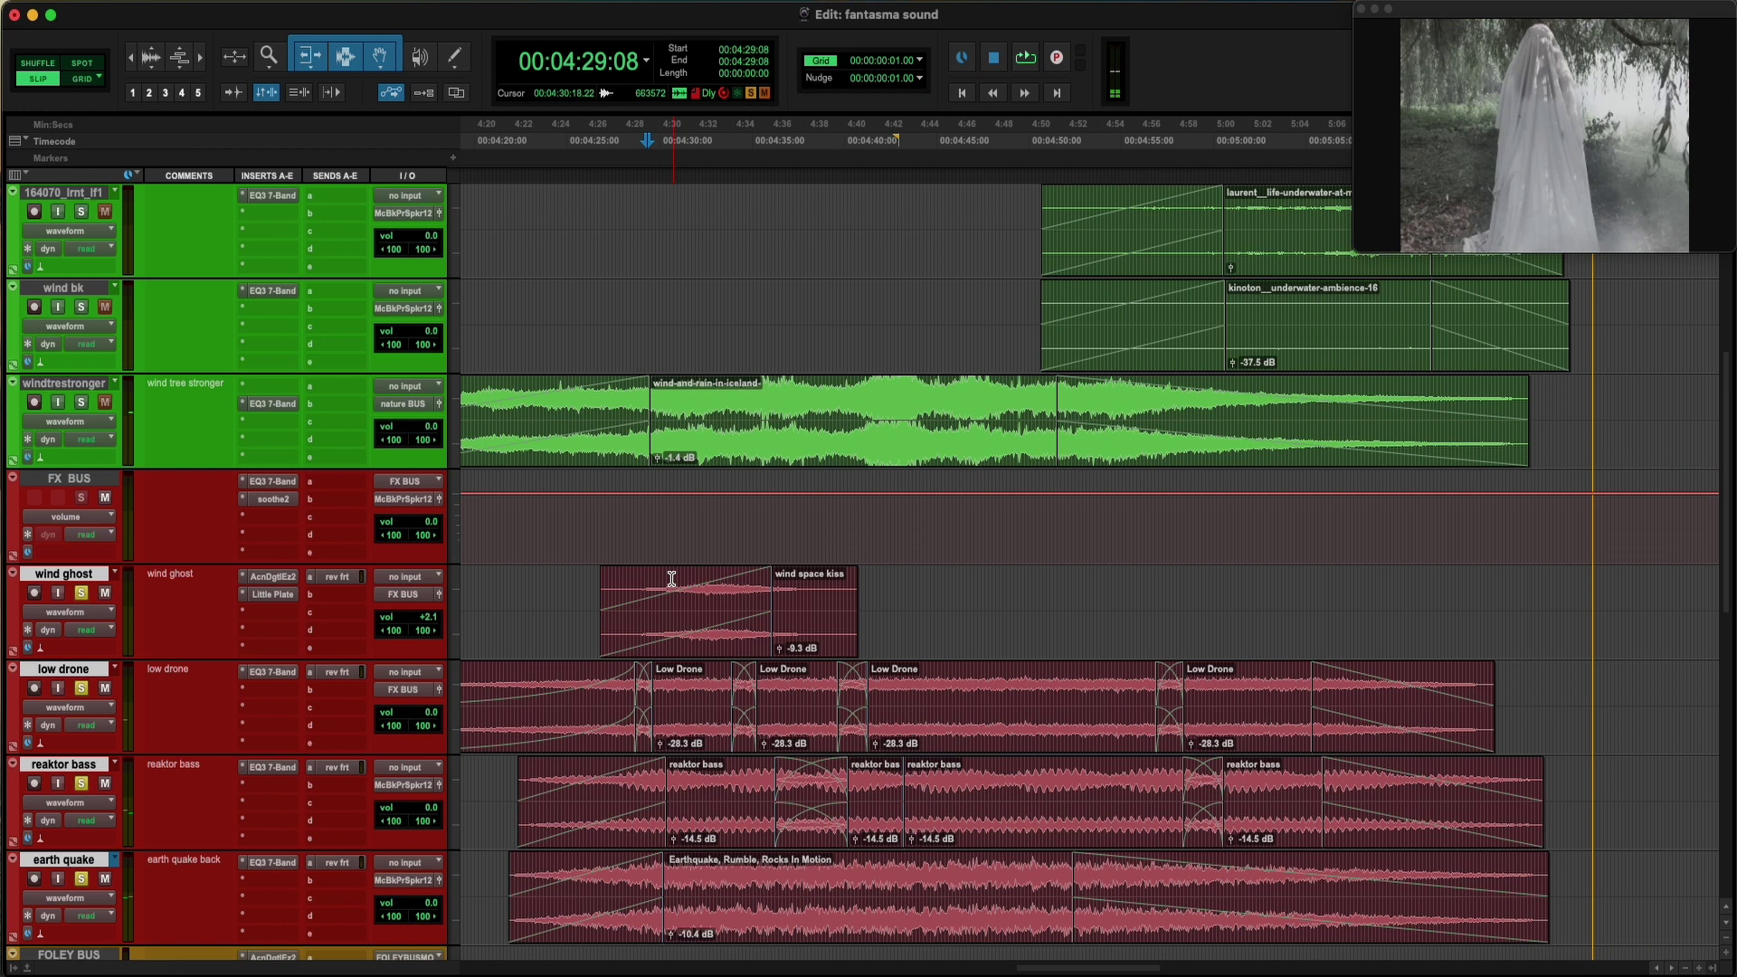
{"action": "scroll", "coordinate": [671, 578], "scroll_direction": "down", "scroll_amount": 6}
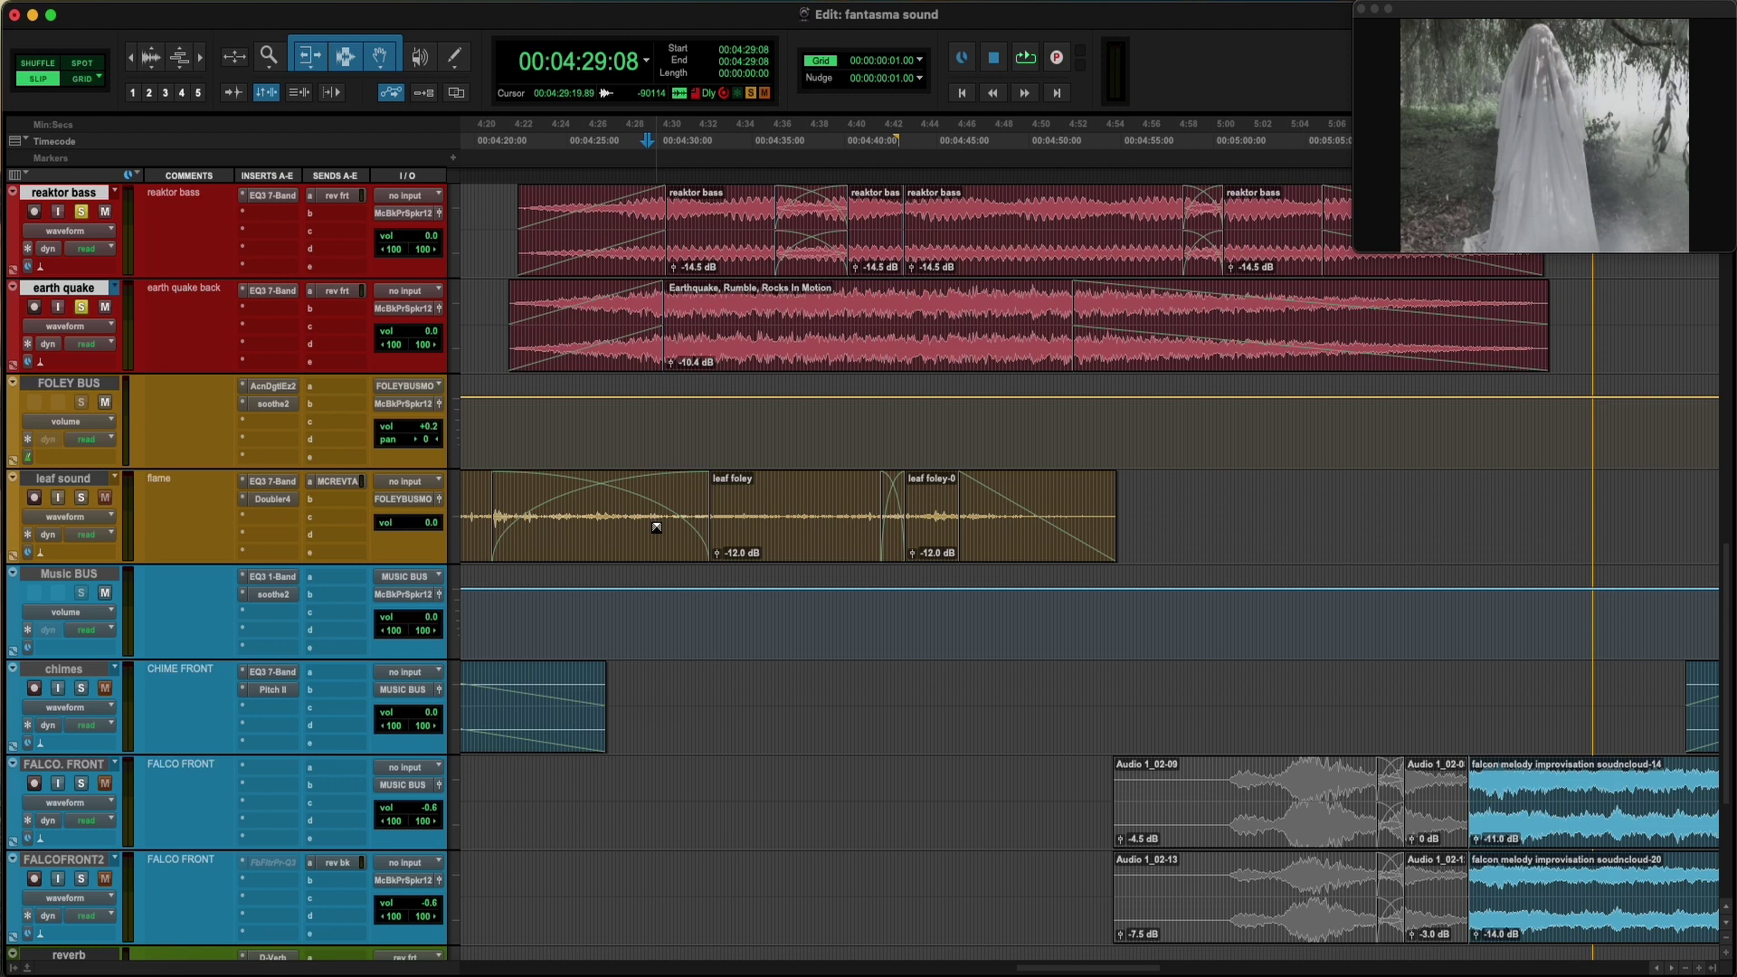
Scroll back to 4:10, solo leaf sound and play it from 4:29:08
{"action": "scroll", "coordinate": [657, 527], "scroll_direction": "left", "scroll_amount": 5}
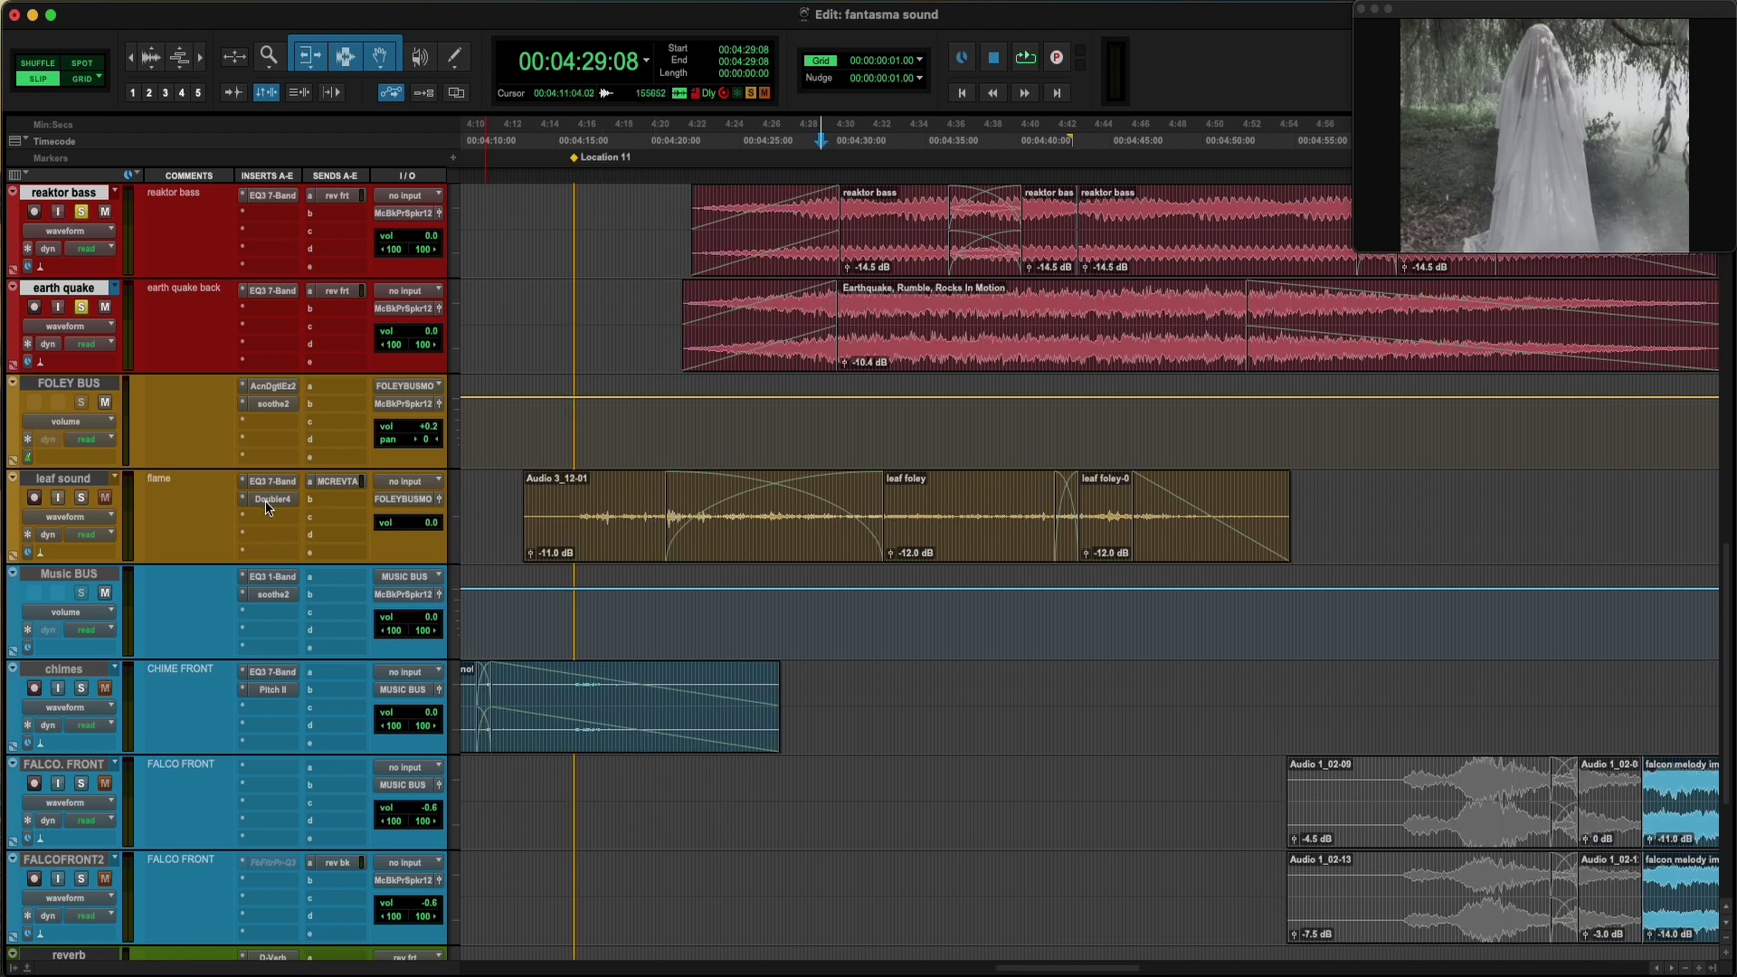
{"action": "left_click", "coordinate": [81, 498], "text": "super"}
{"action": "key", "text": "space"}
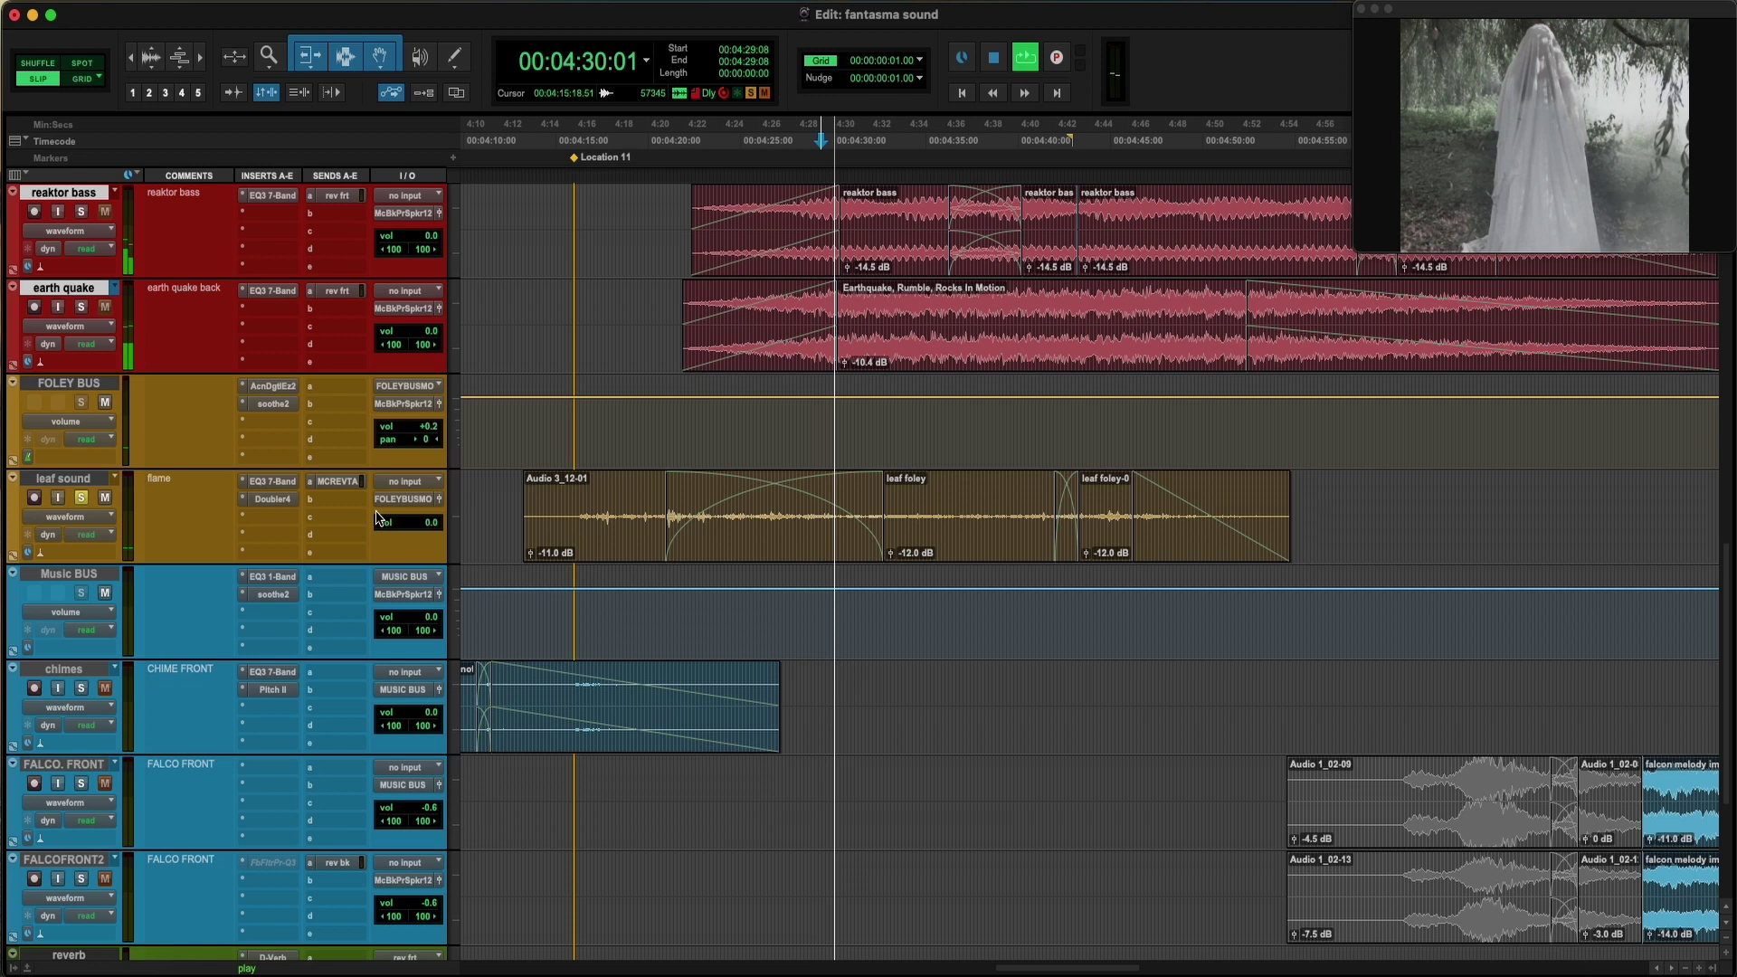
Inspect leaf sound's Doubler, MCREVTA send and EQ3 7-Band, then stop back at 4:29:08
{"action": "left_click", "coordinate": [260, 505]}
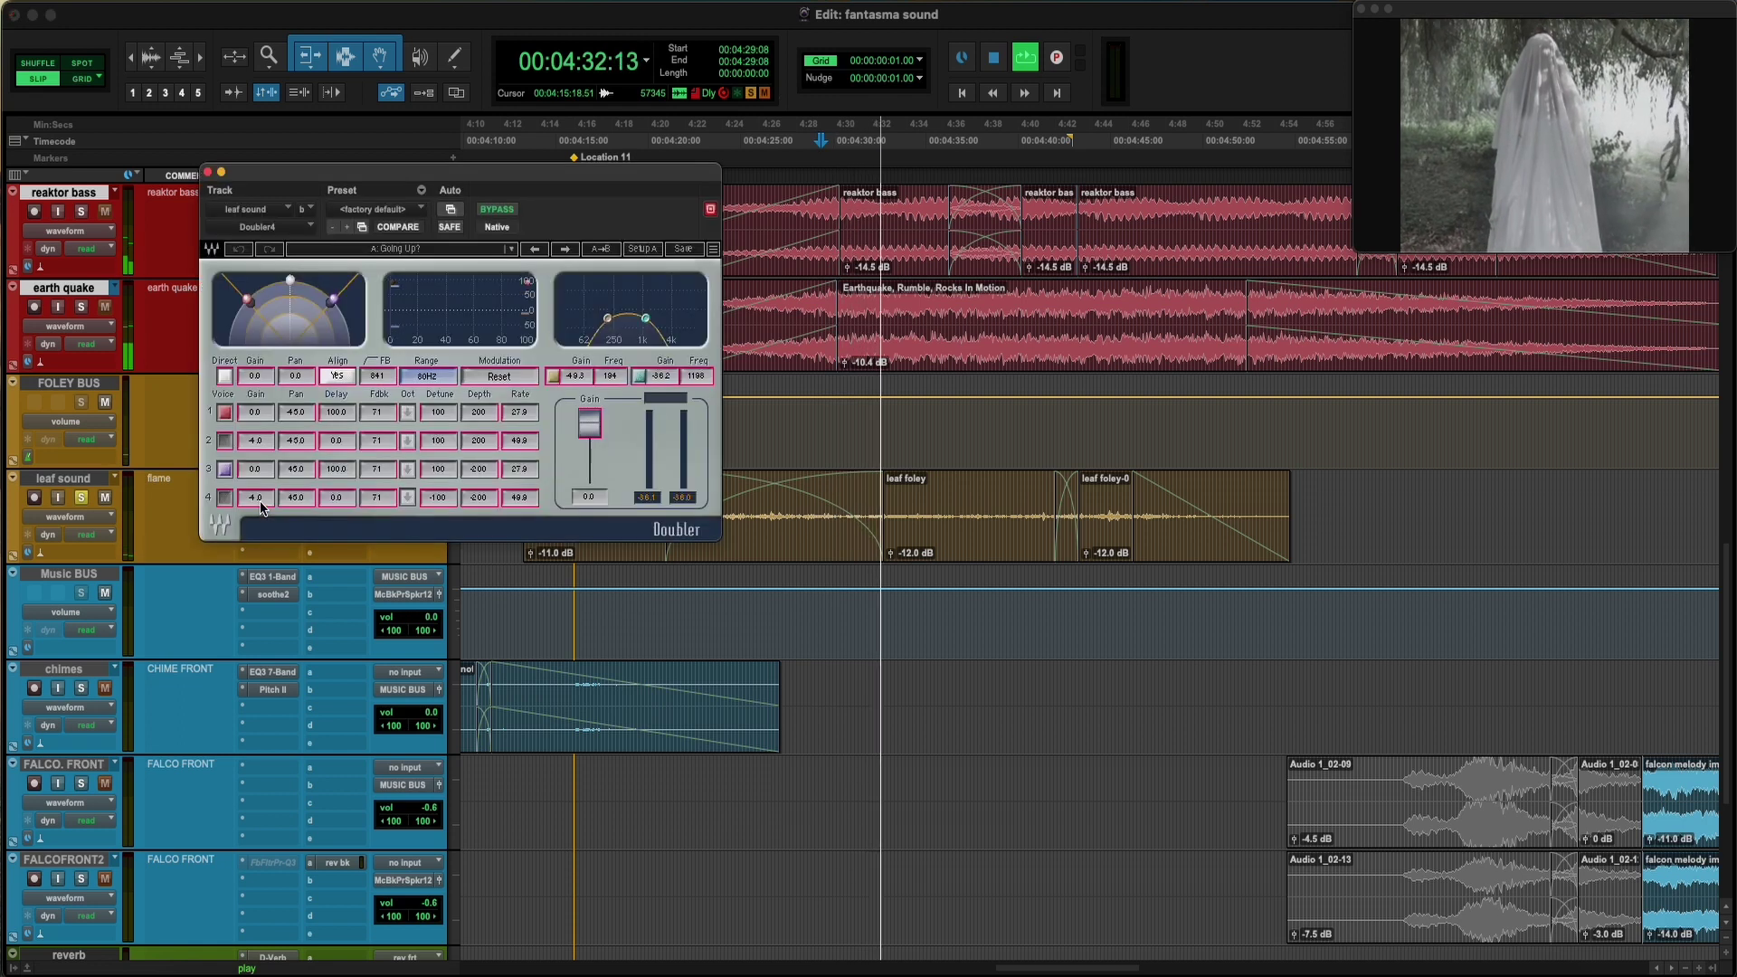
{"action": "left_click", "coordinate": [208, 173]}
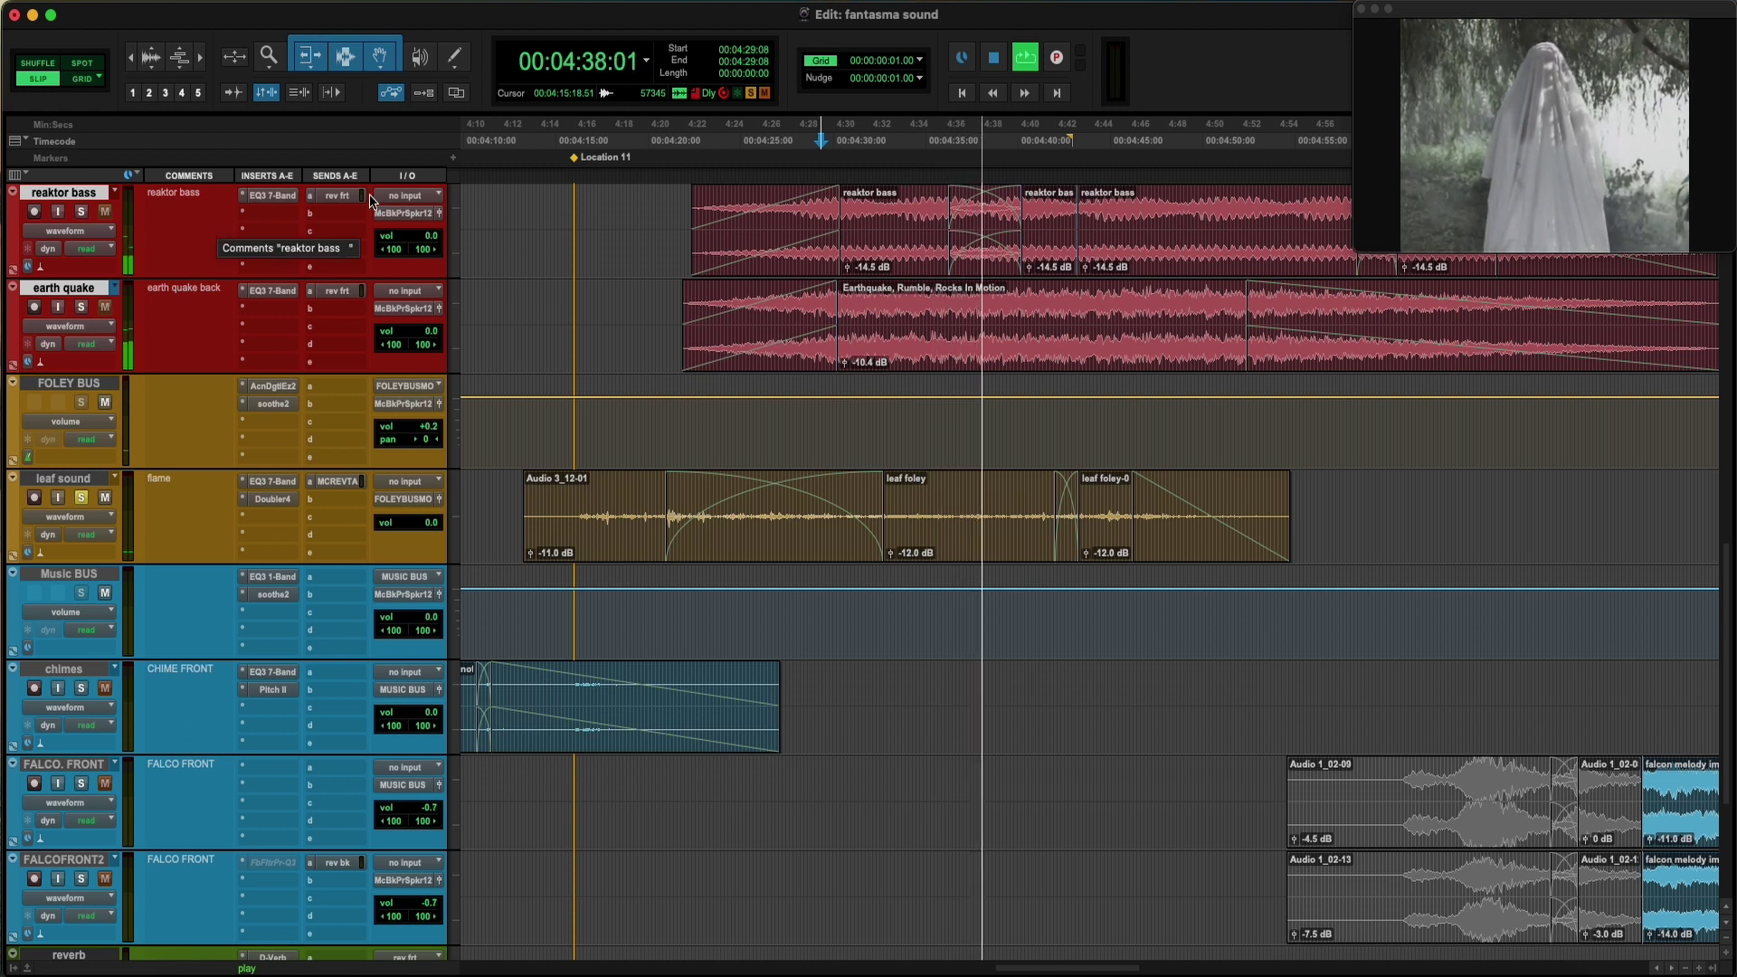
{"action": "left_click", "coordinate": [341, 482]}
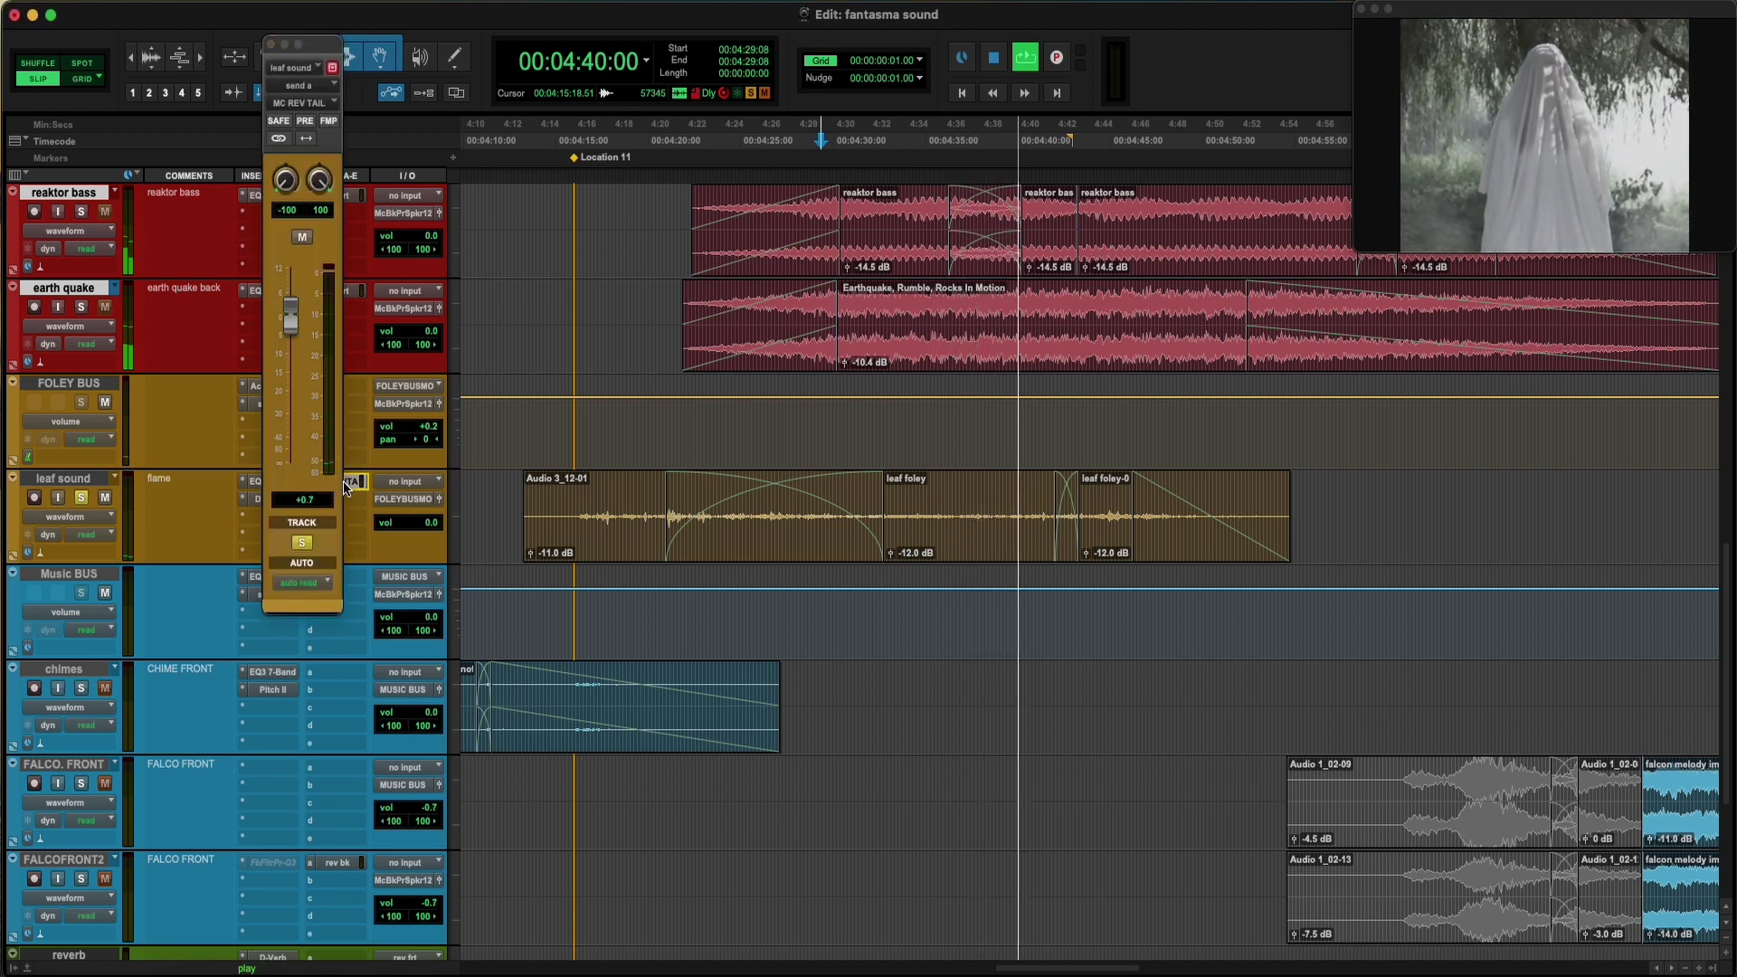
{"action": "left_click", "coordinate": [345, 489]}
{"action": "left_click", "coordinate": [271, 482]}
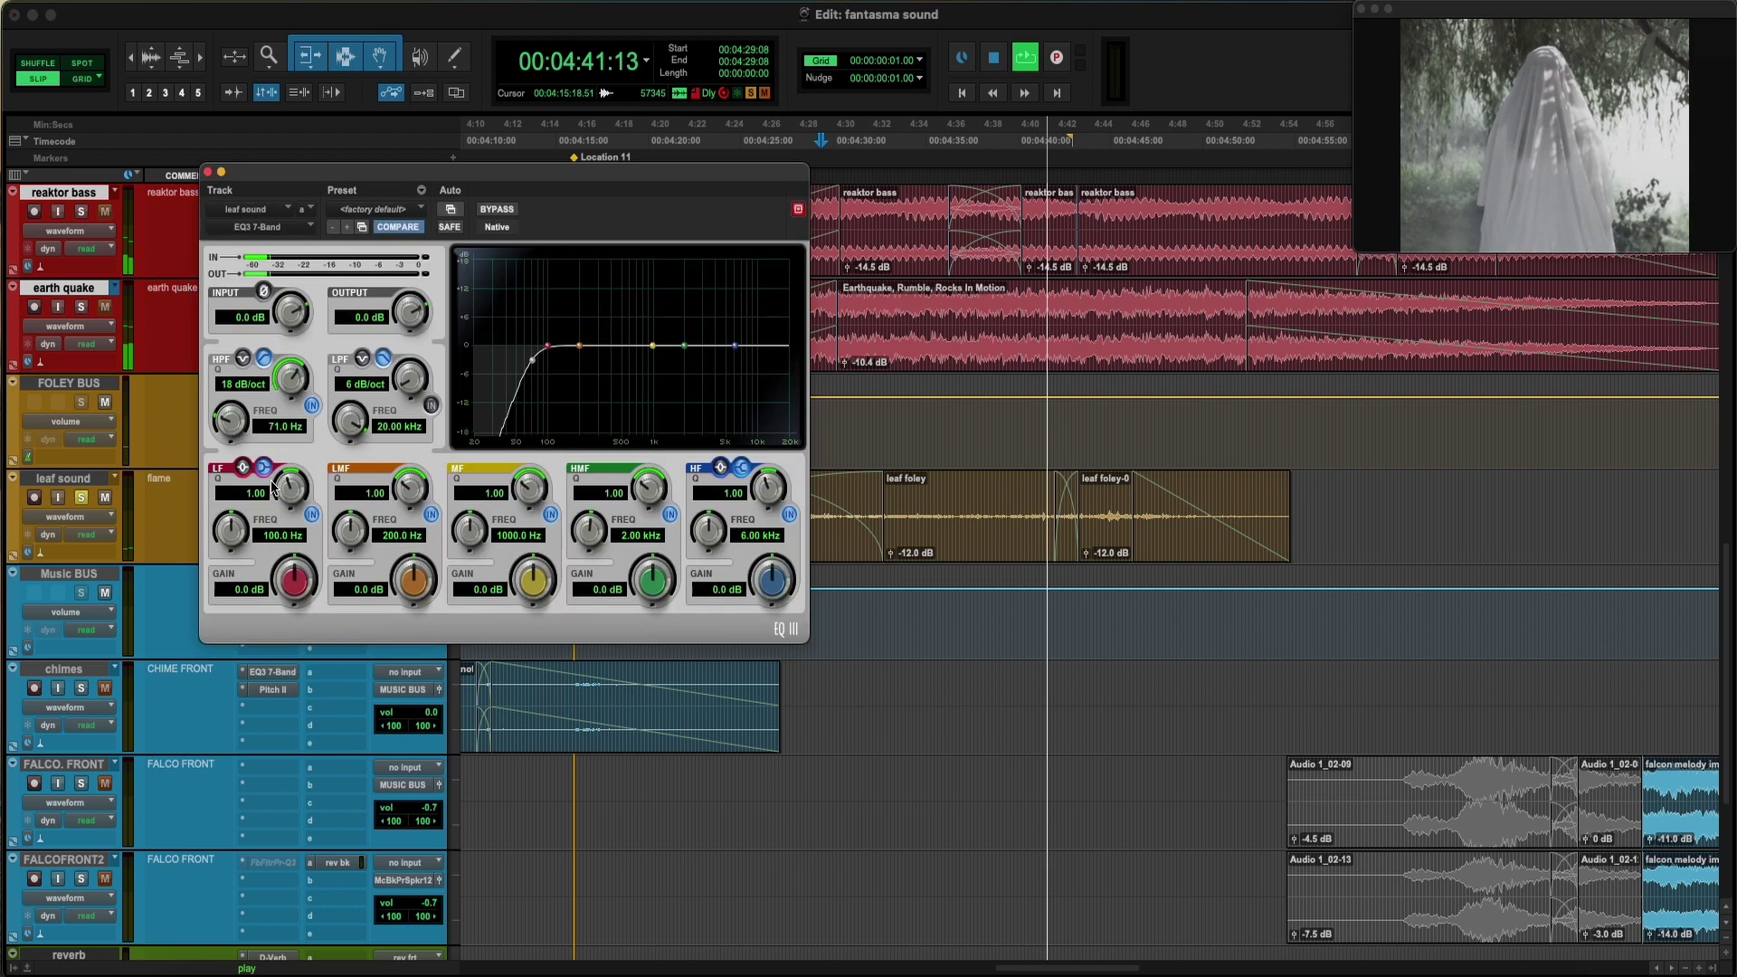
{"action": "left_click", "coordinate": [206, 173]}
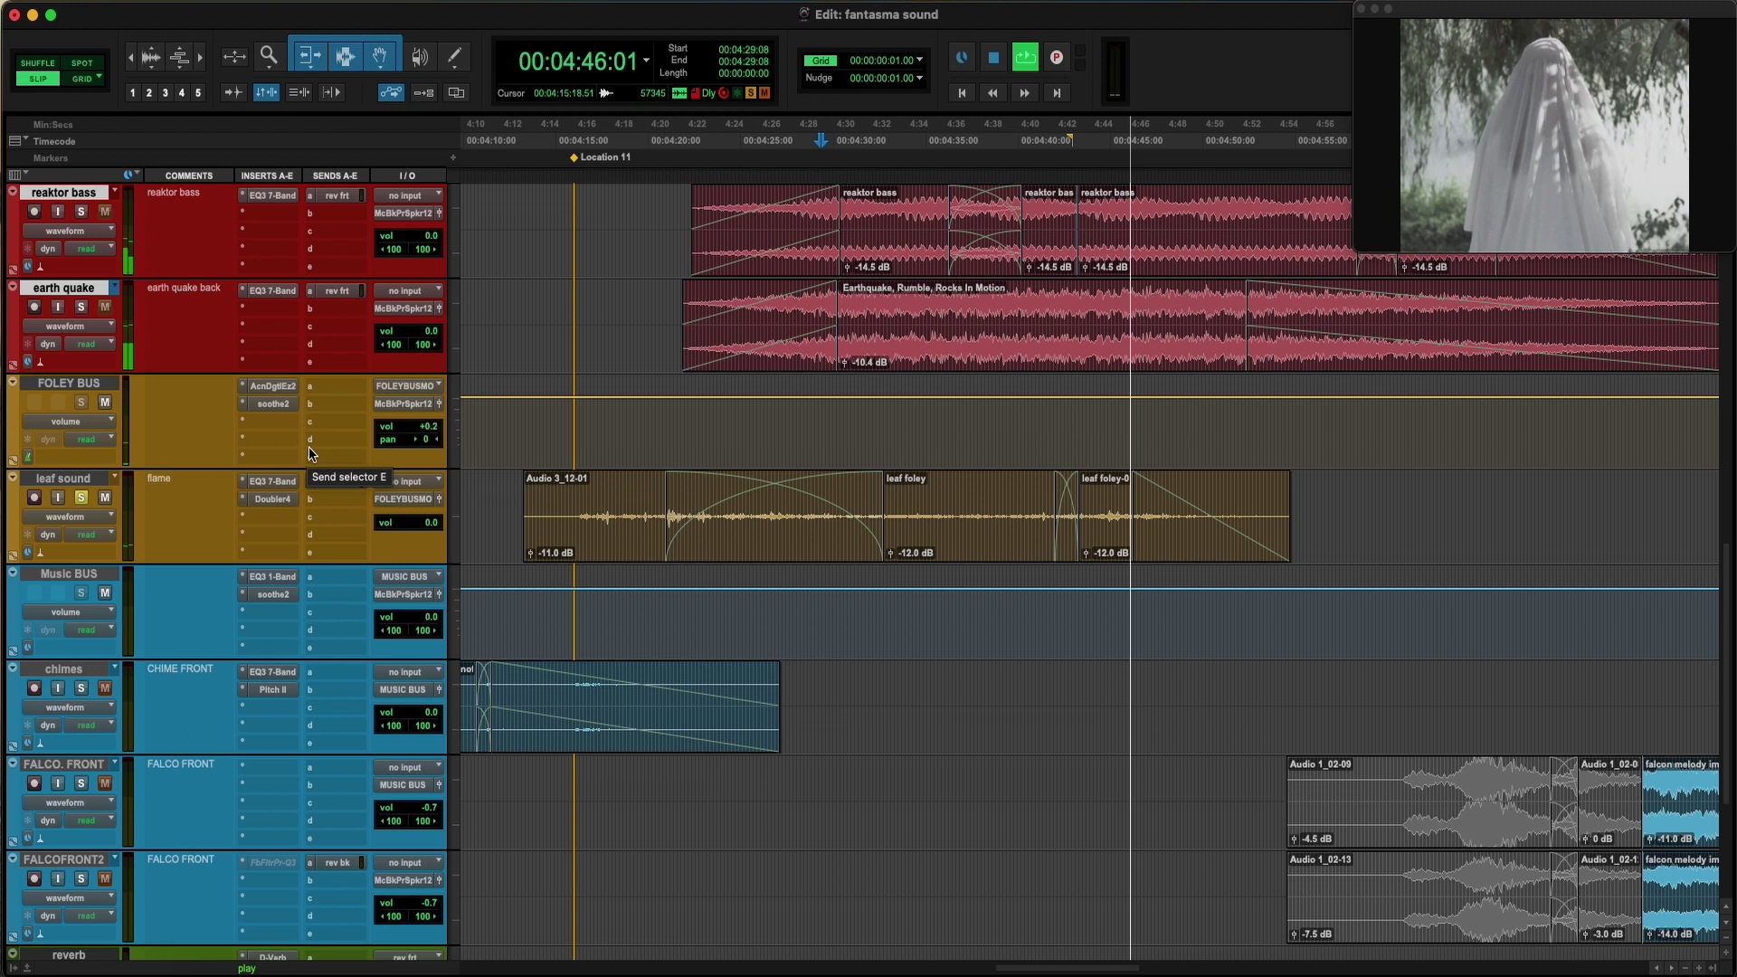
{"action": "key", "text": "space"}
Replay the layers from 4:29:08, then select 4:28:15–4:37:11 on the FOLEY BUS
{"action": "scroll", "coordinate": [93, 468], "scroll_direction": "up", "scroll_amount": 5}
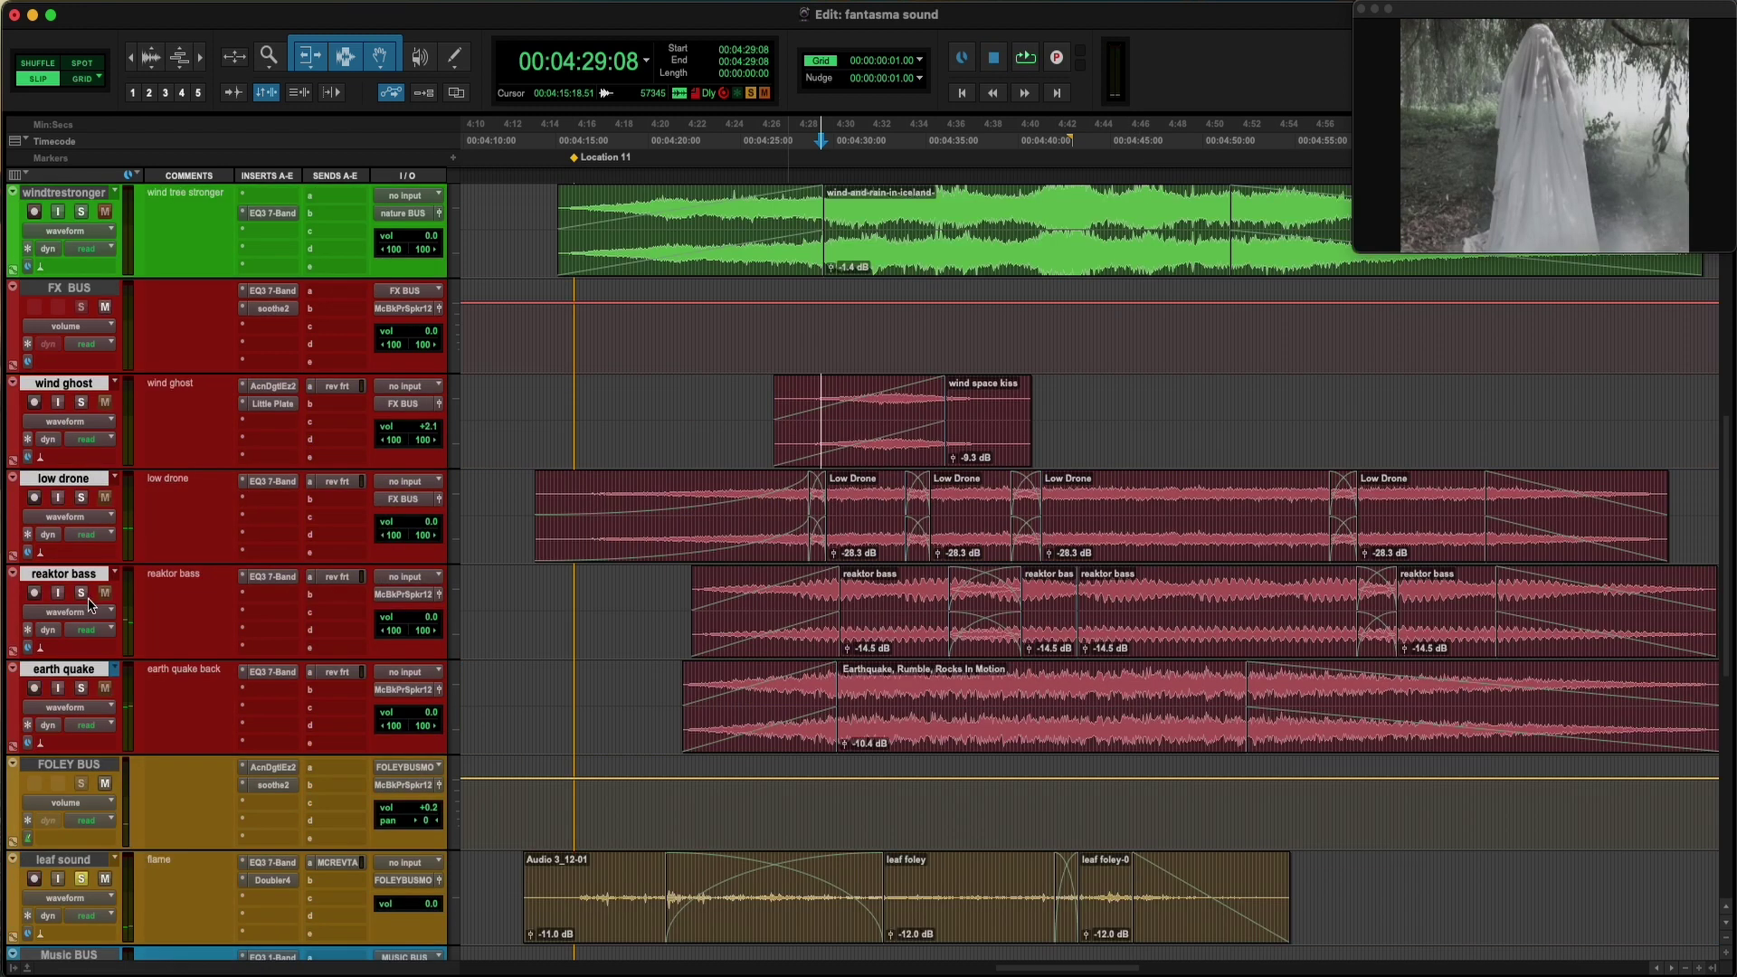
{"action": "key", "text": "space"}
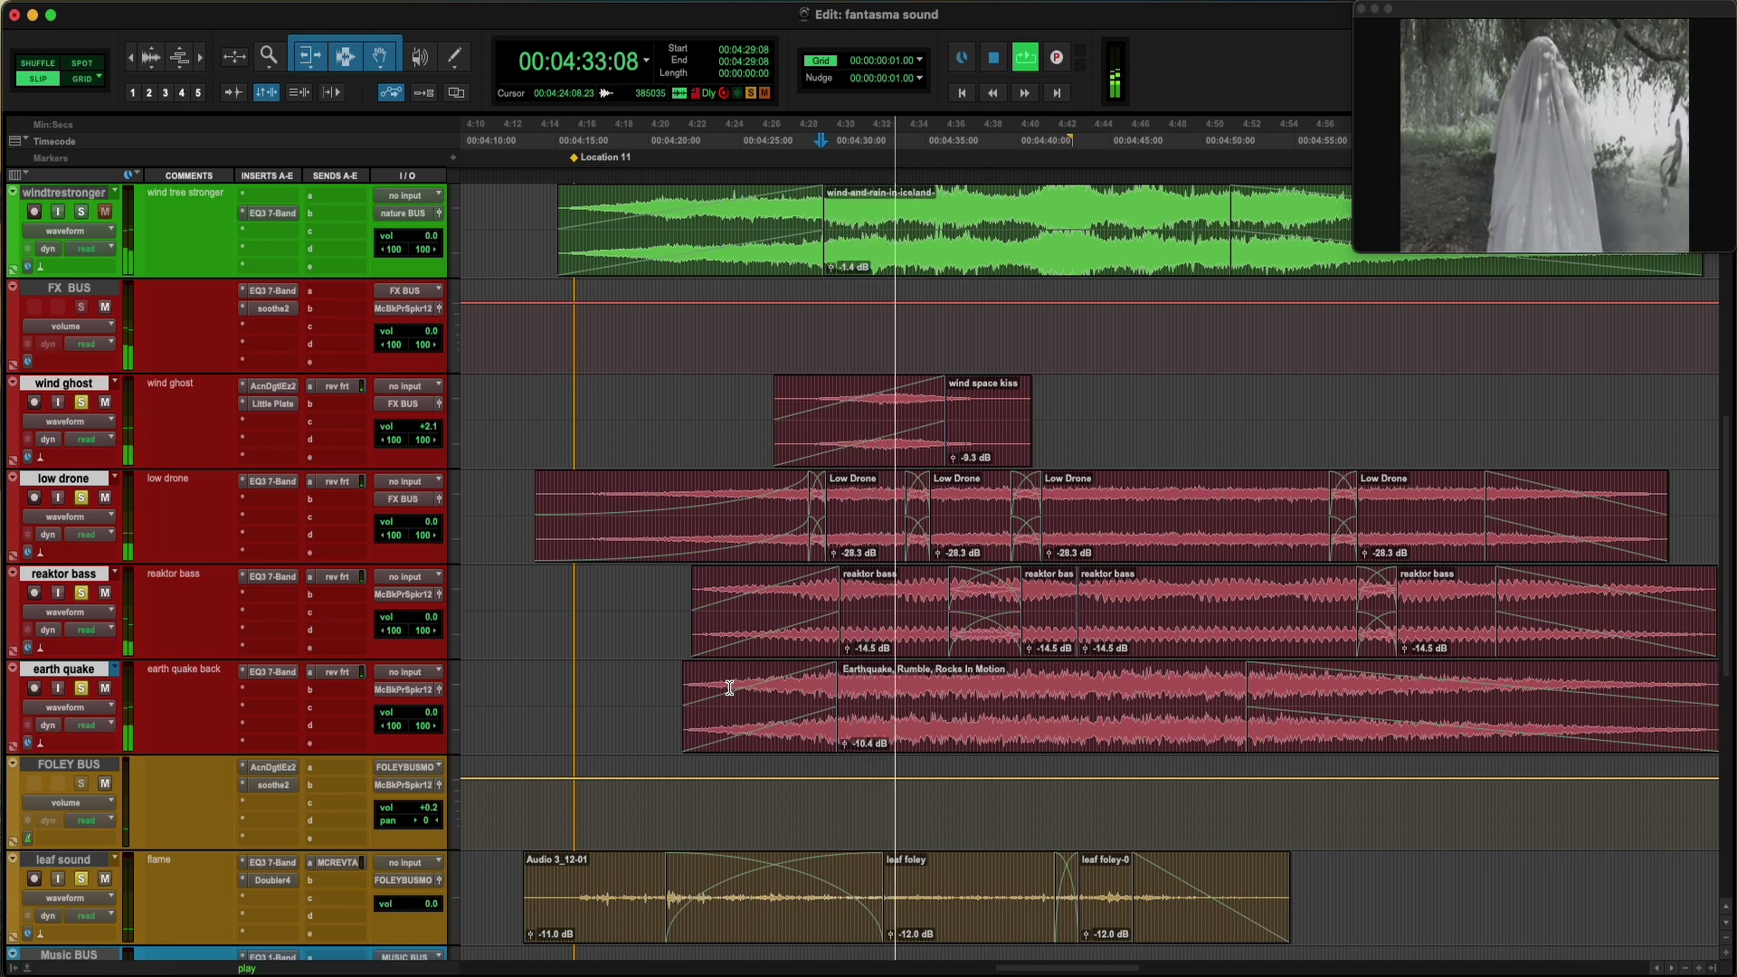
{"action": "key", "text": "space"}
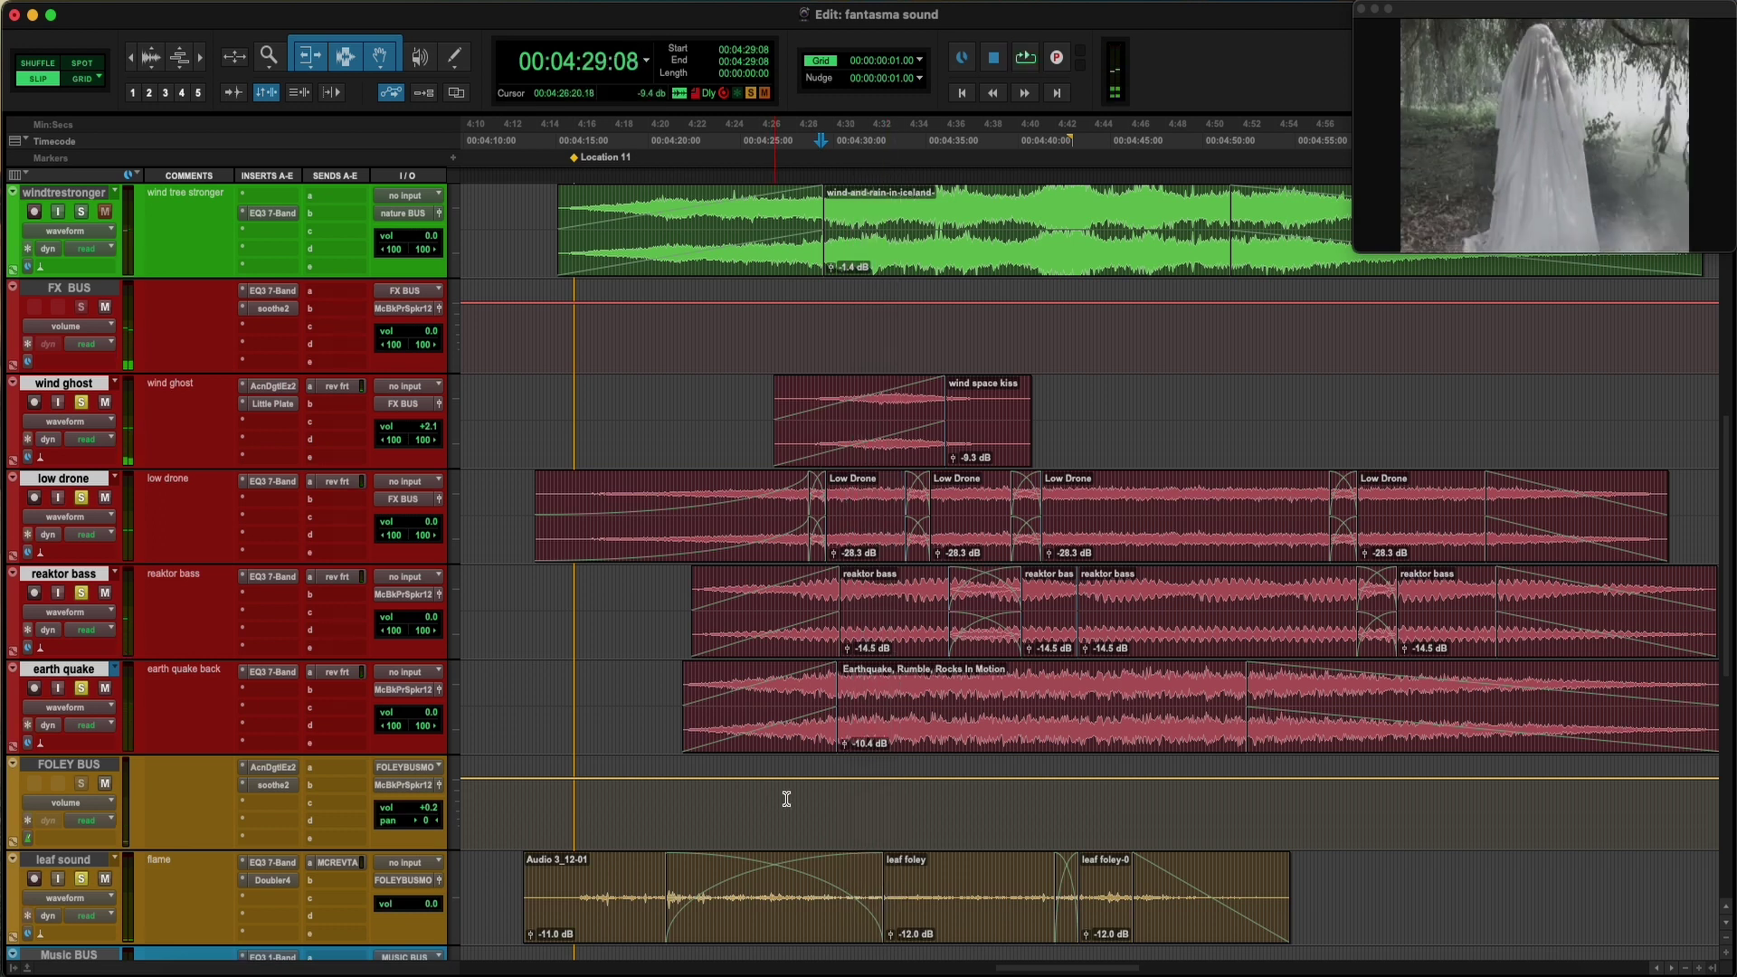
{"action": "left_click_drag", "start_coordinate": [806, 796], "coordinate": [977, 795]}
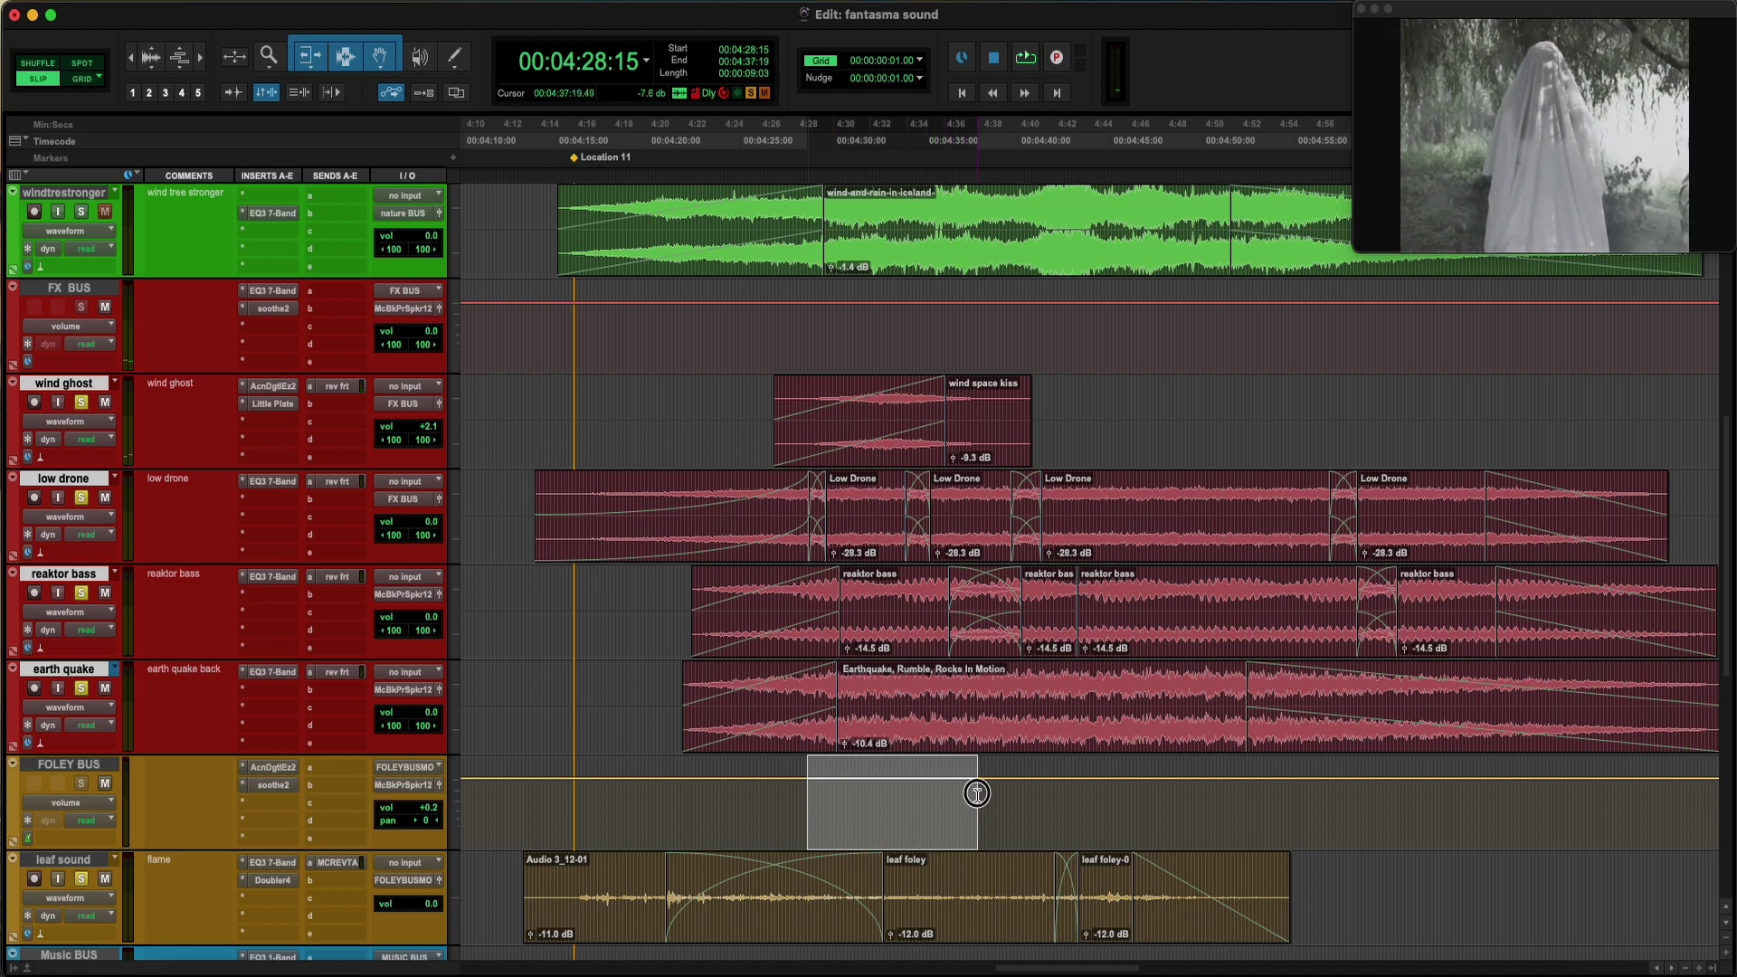
{"action": "scroll", "coordinate": [531, 510], "scroll_direction": "up", "scroll_amount": 4}
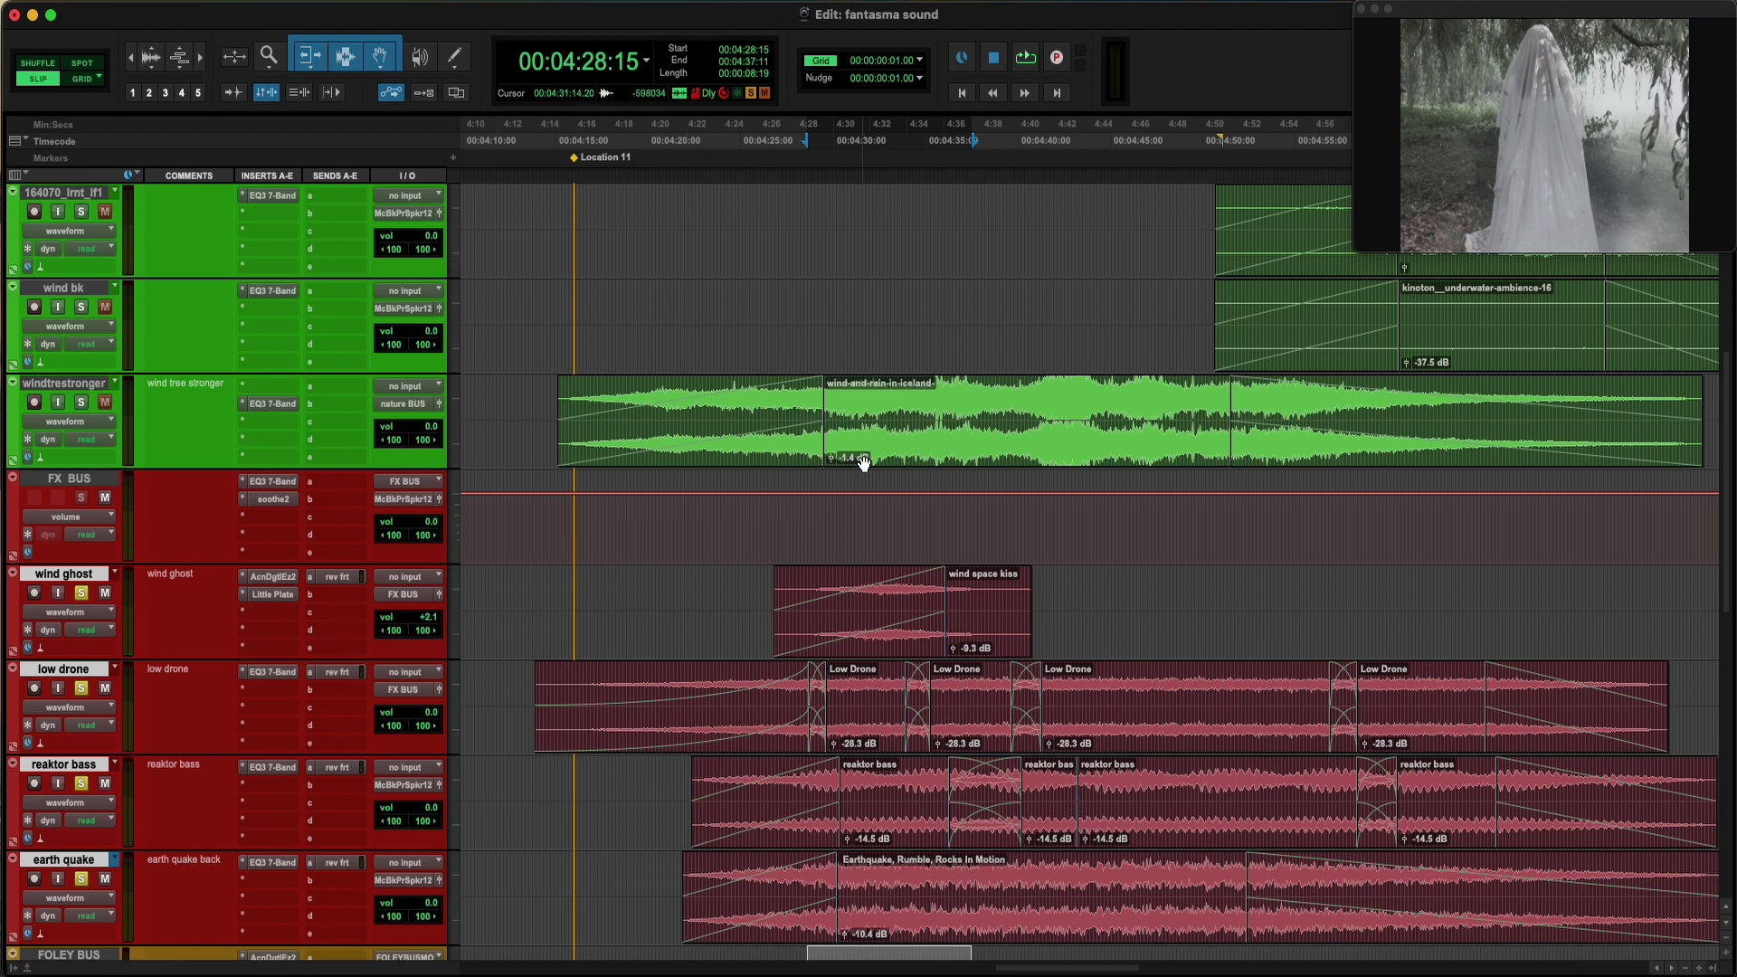
Play the windtrestronger wind layer from an insertion point at 4:31:17
{"action": "left_click", "coordinate": [877, 393]}
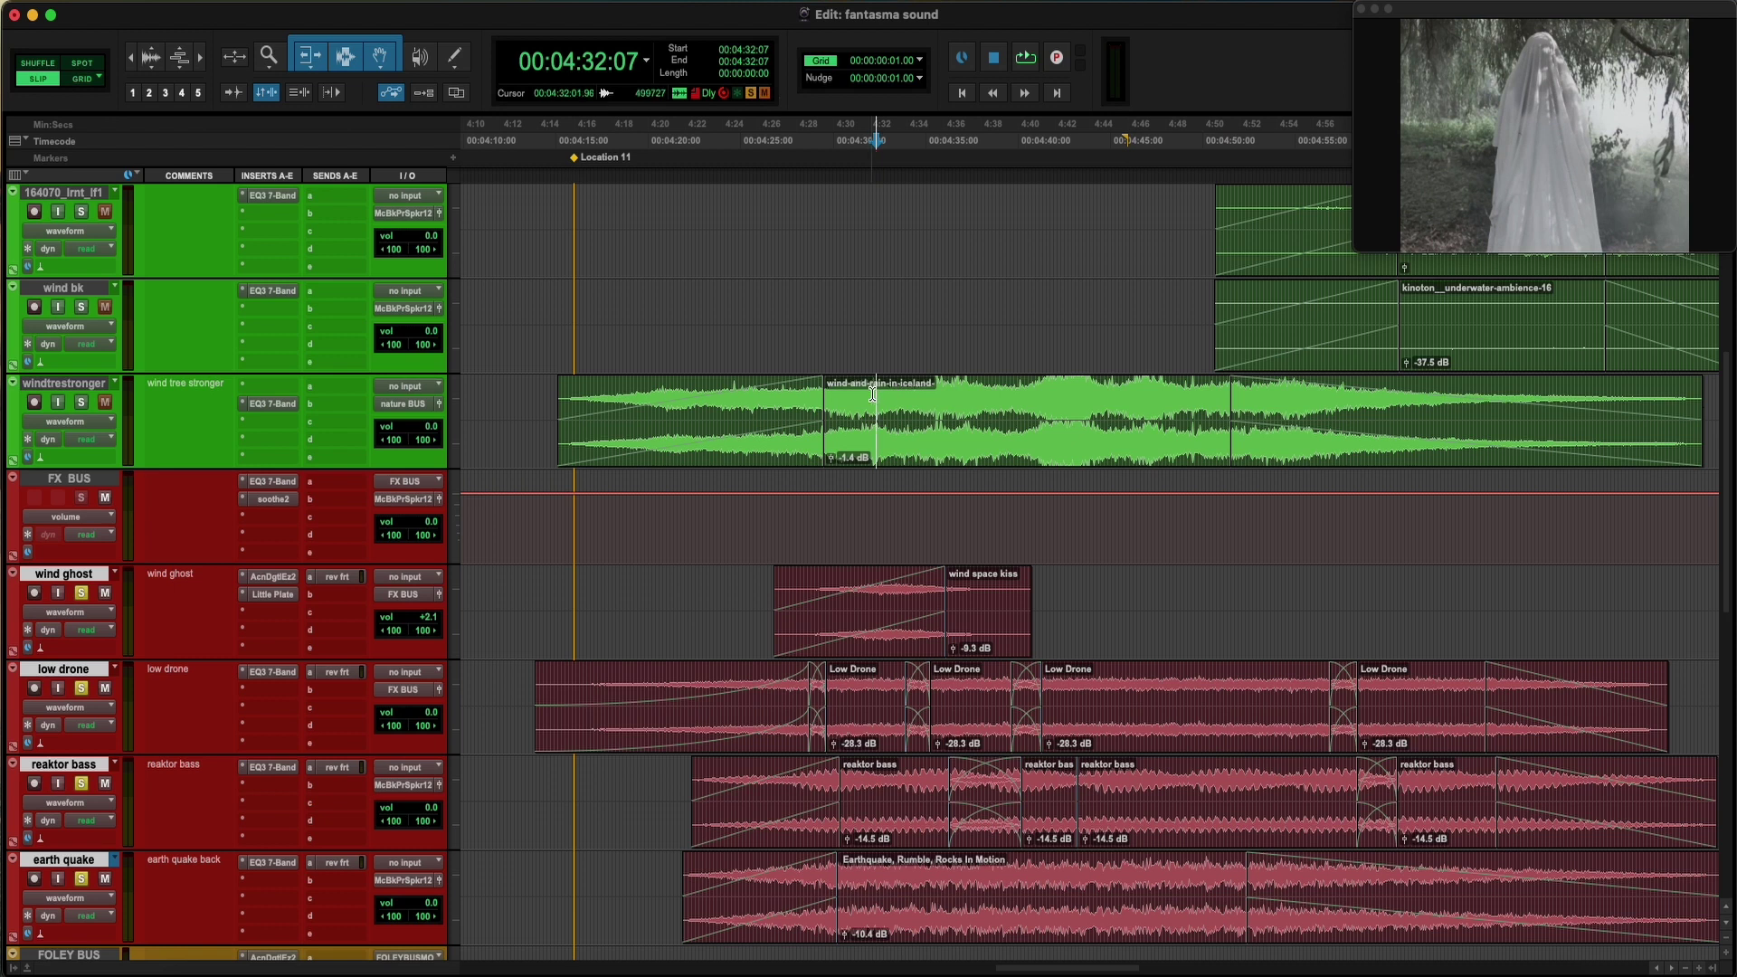
{"action": "left_click_drag", "start_coordinate": [873, 392], "coordinate": [1176, 402]}
{"action": "left_click", "coordinate": [1037, 413]}
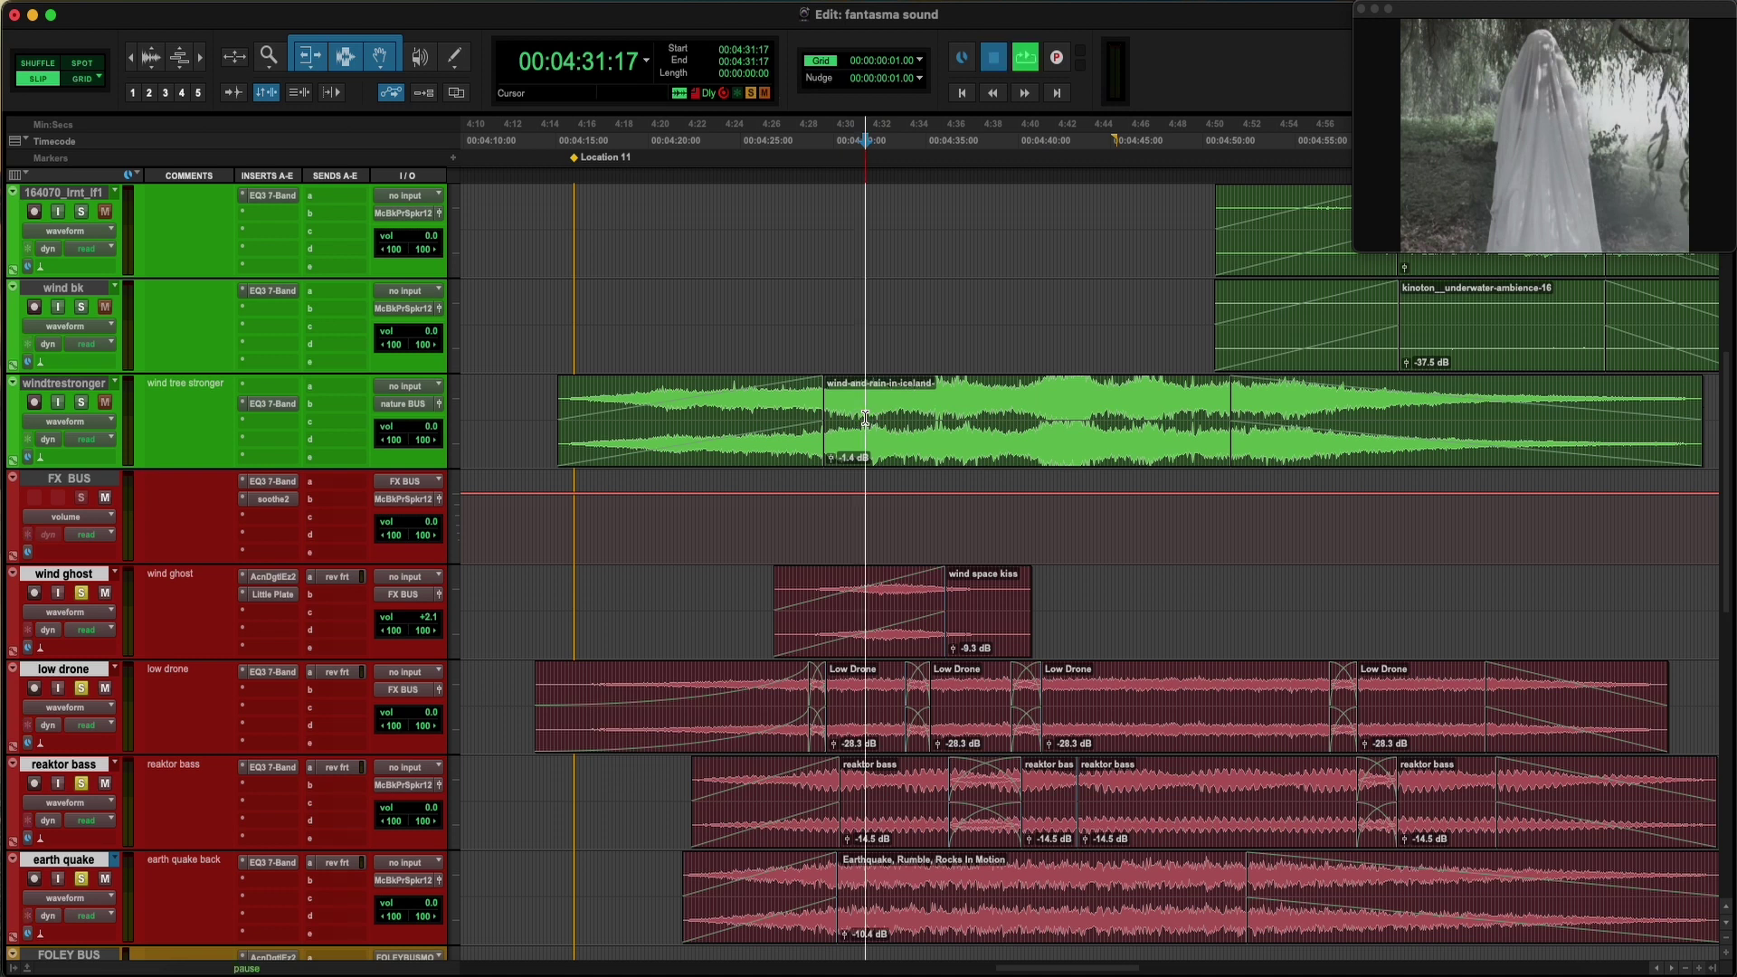
{"action": "key", "text": "space"}
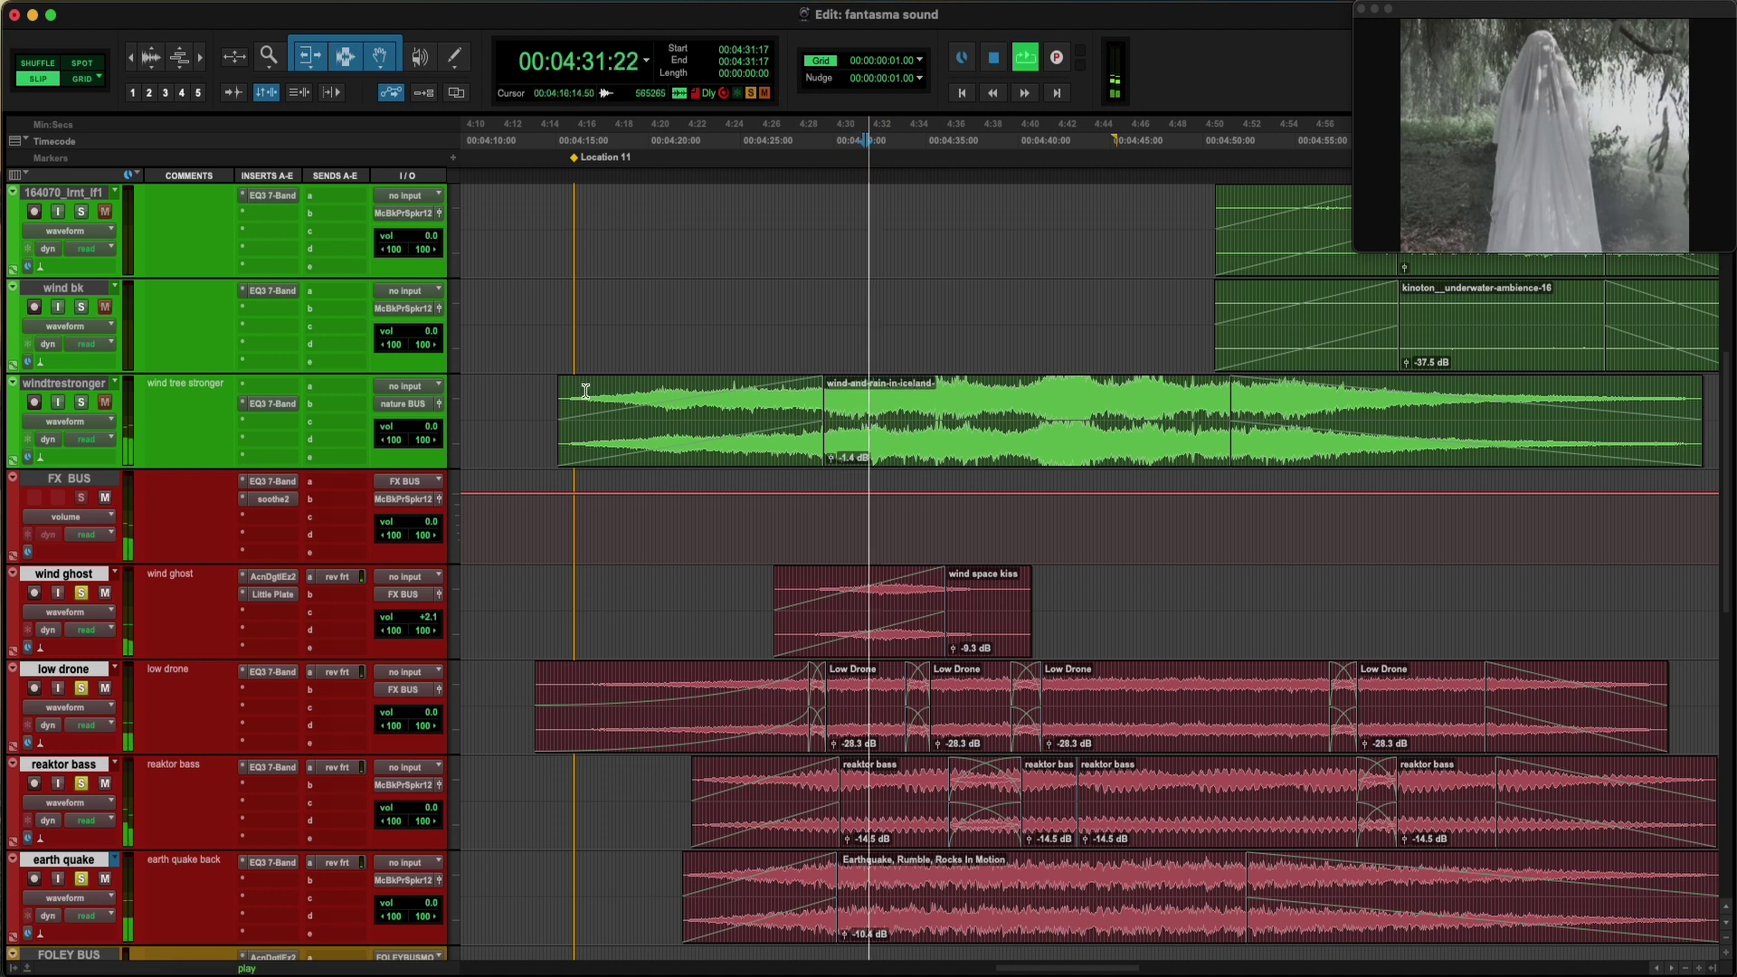
Solo windtrestronger, then clear all solos to hear the full mix and zoom out
{"action": "left_click", "coordinate": [79, 402]}
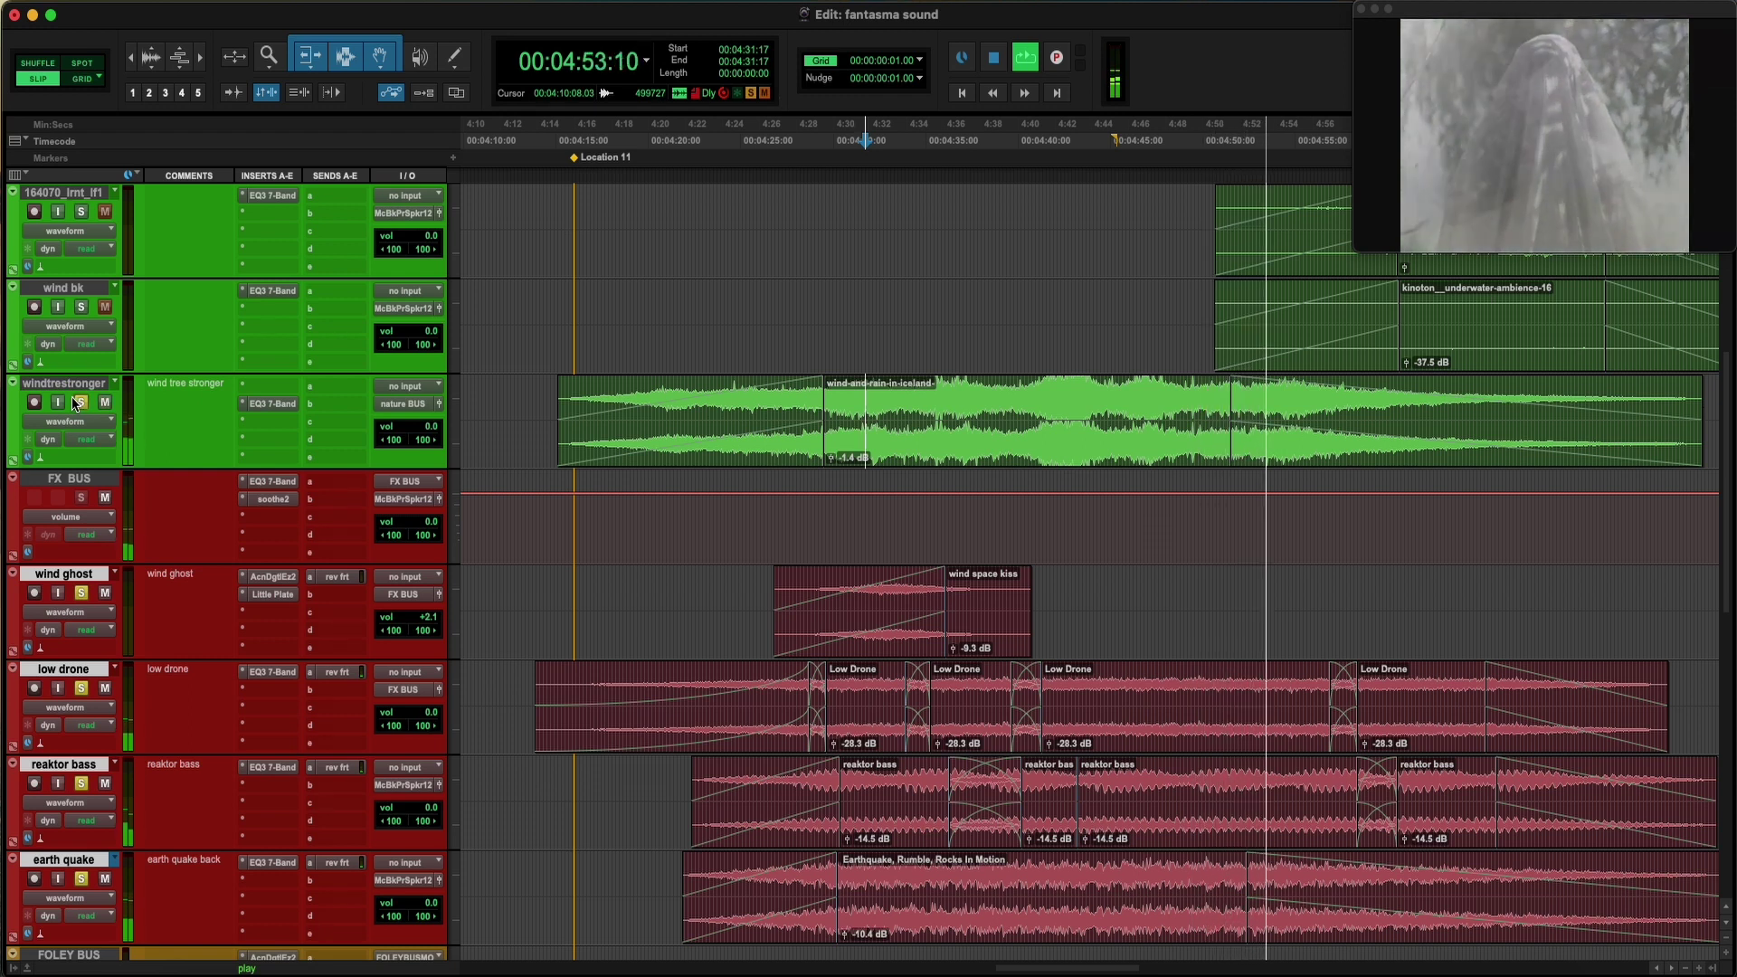
{"action": "left_click", "coordinate": [74, 400], "text": "alt"}
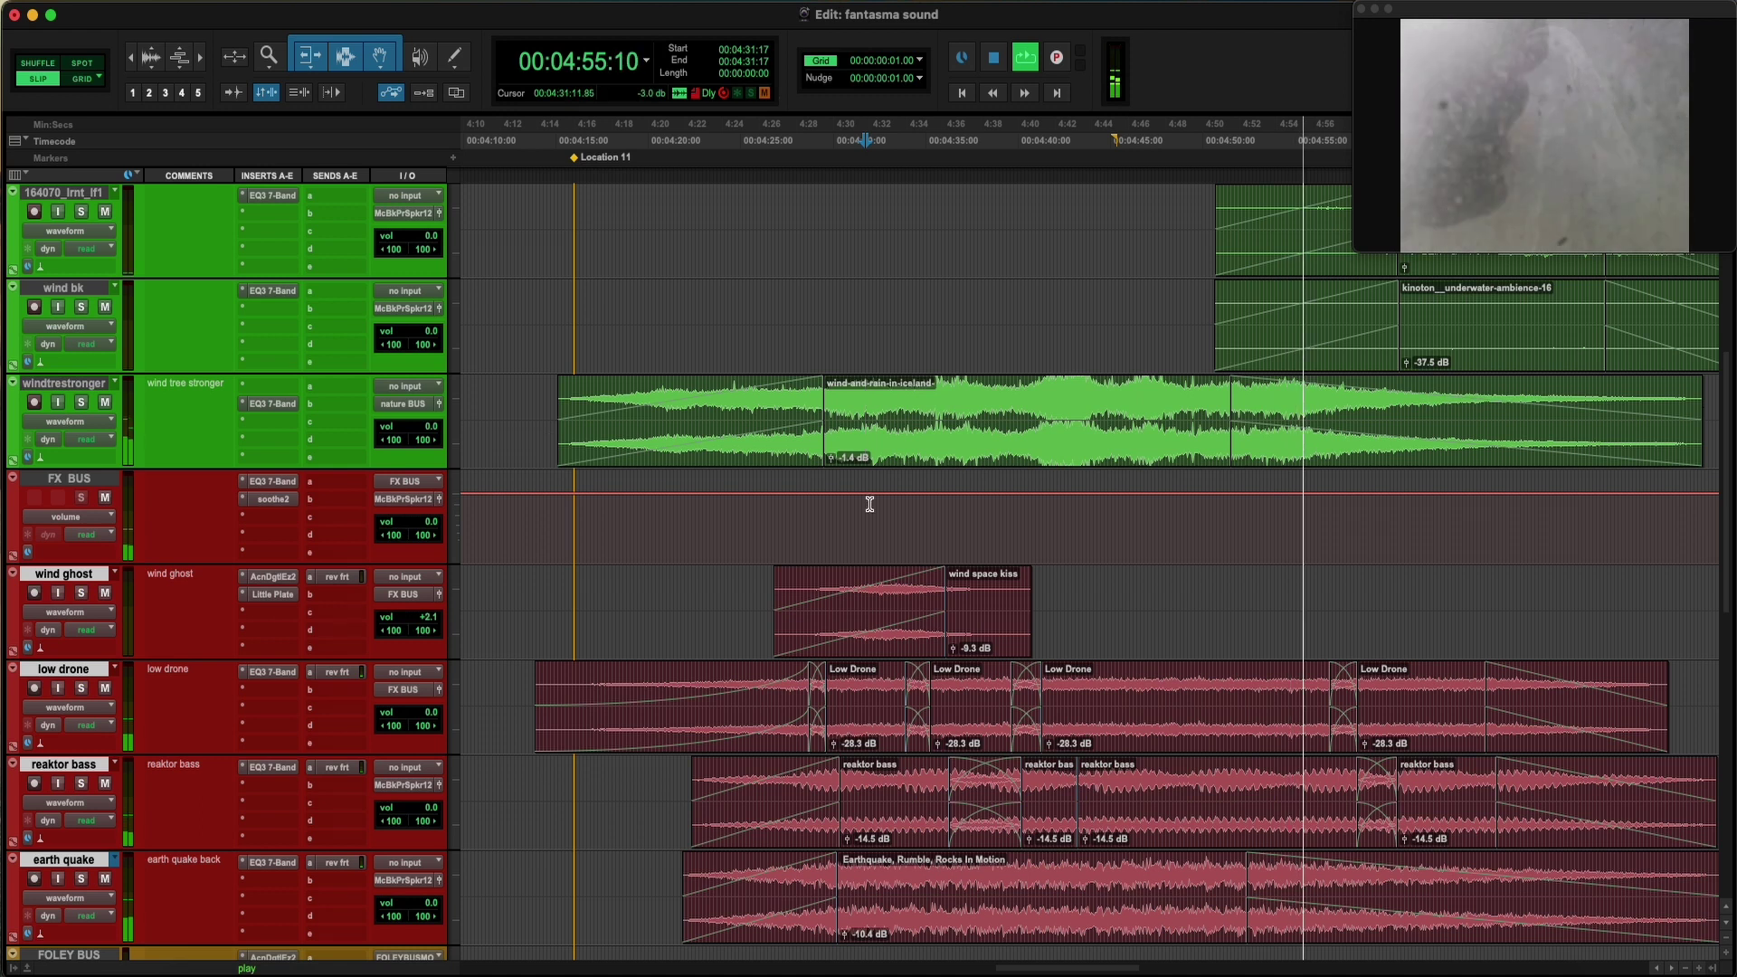
{"action": "key", "text": "super+bracketleft"}
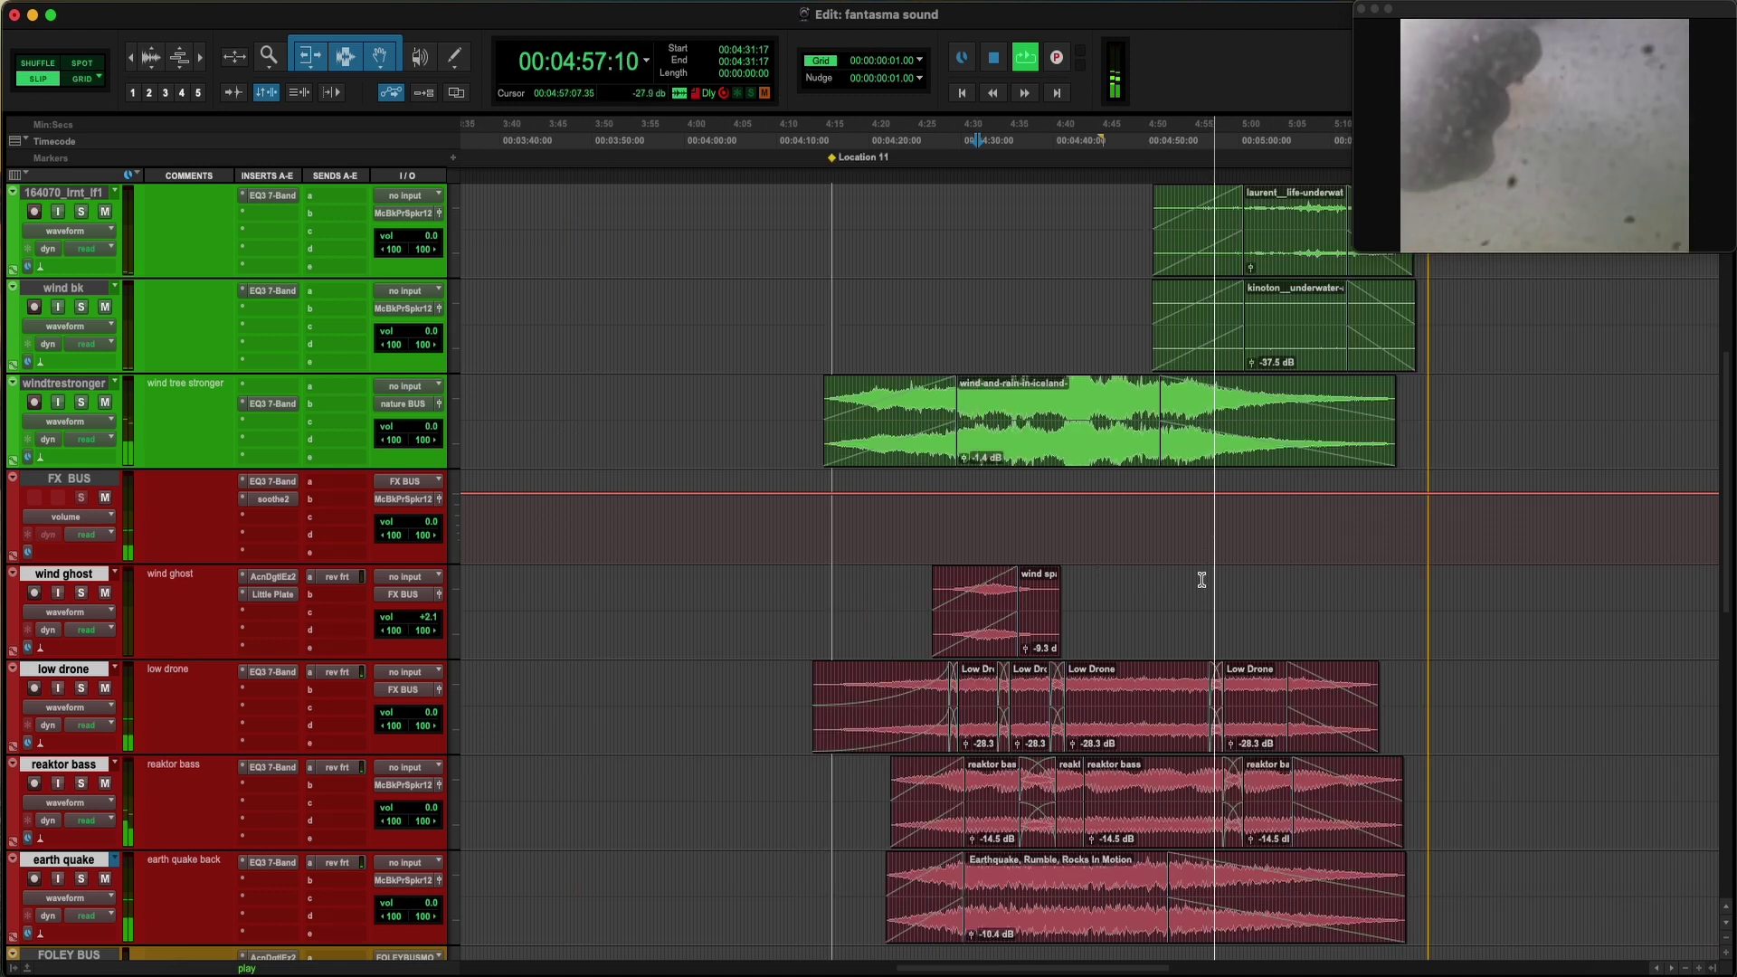
Lower the low drone's EQ3 low-pass cutoff to 1.50 kHz and close the plugin
{"action": "left_click", "coordinate": [272, 671]}
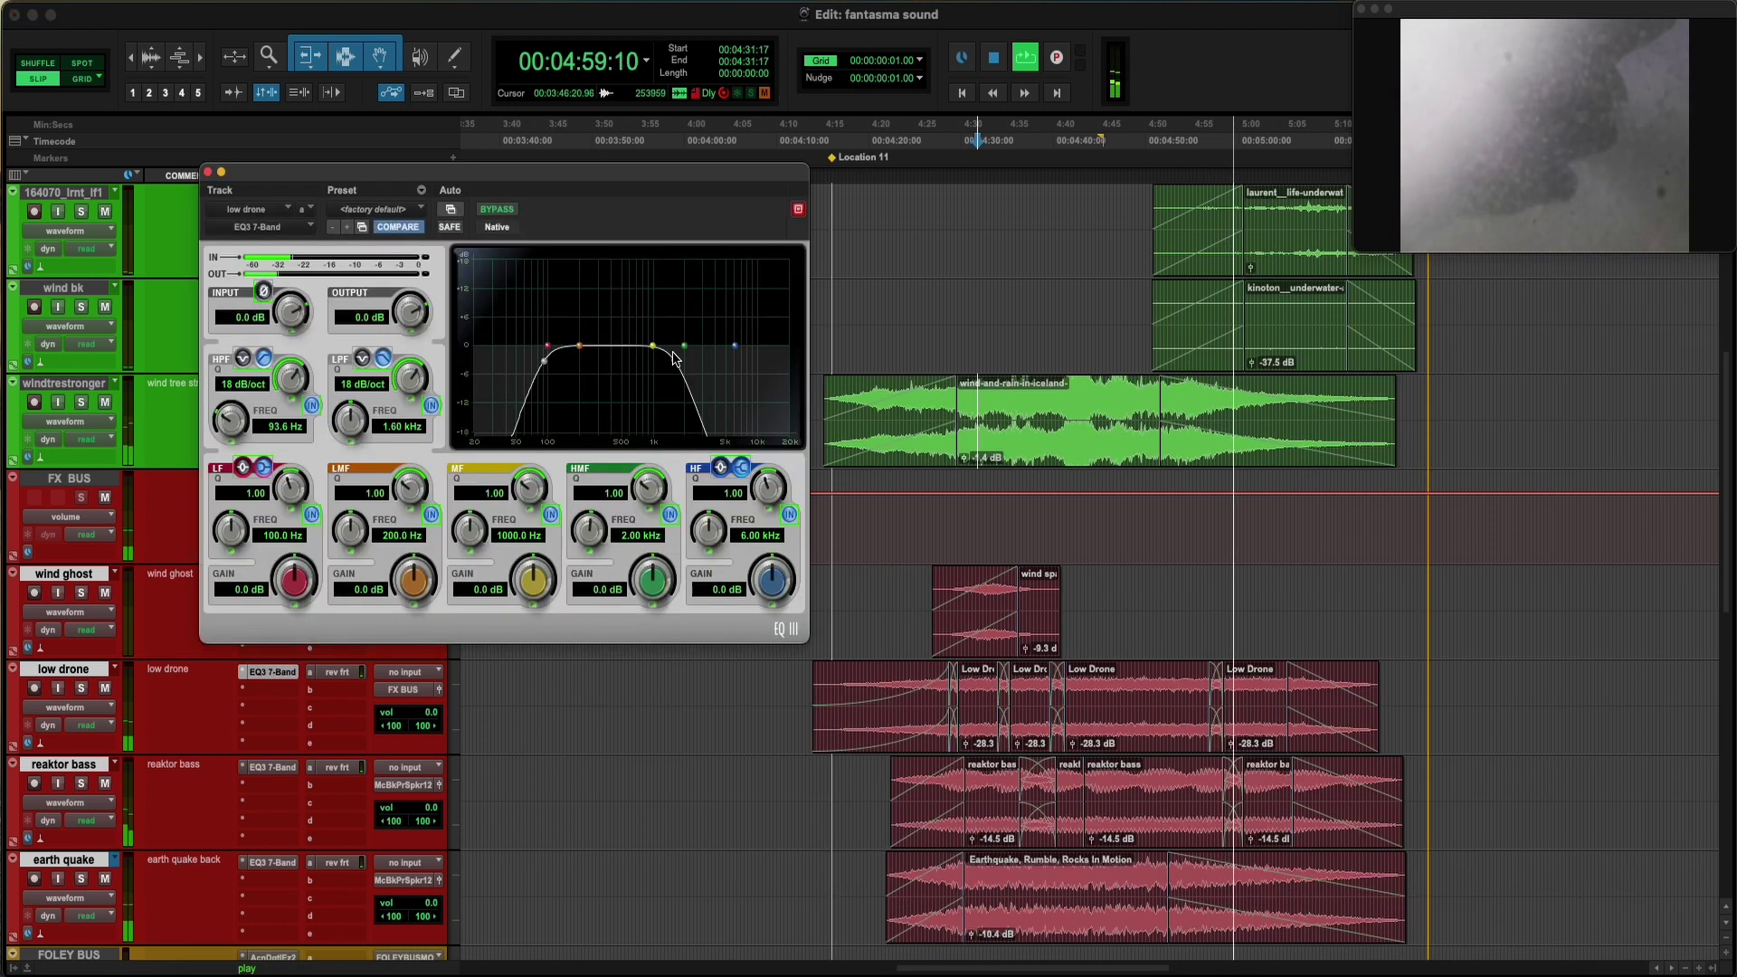
{"action": "left_click_drag", "start_coordinate": [675, 361], "coordinate": [658, 367]}
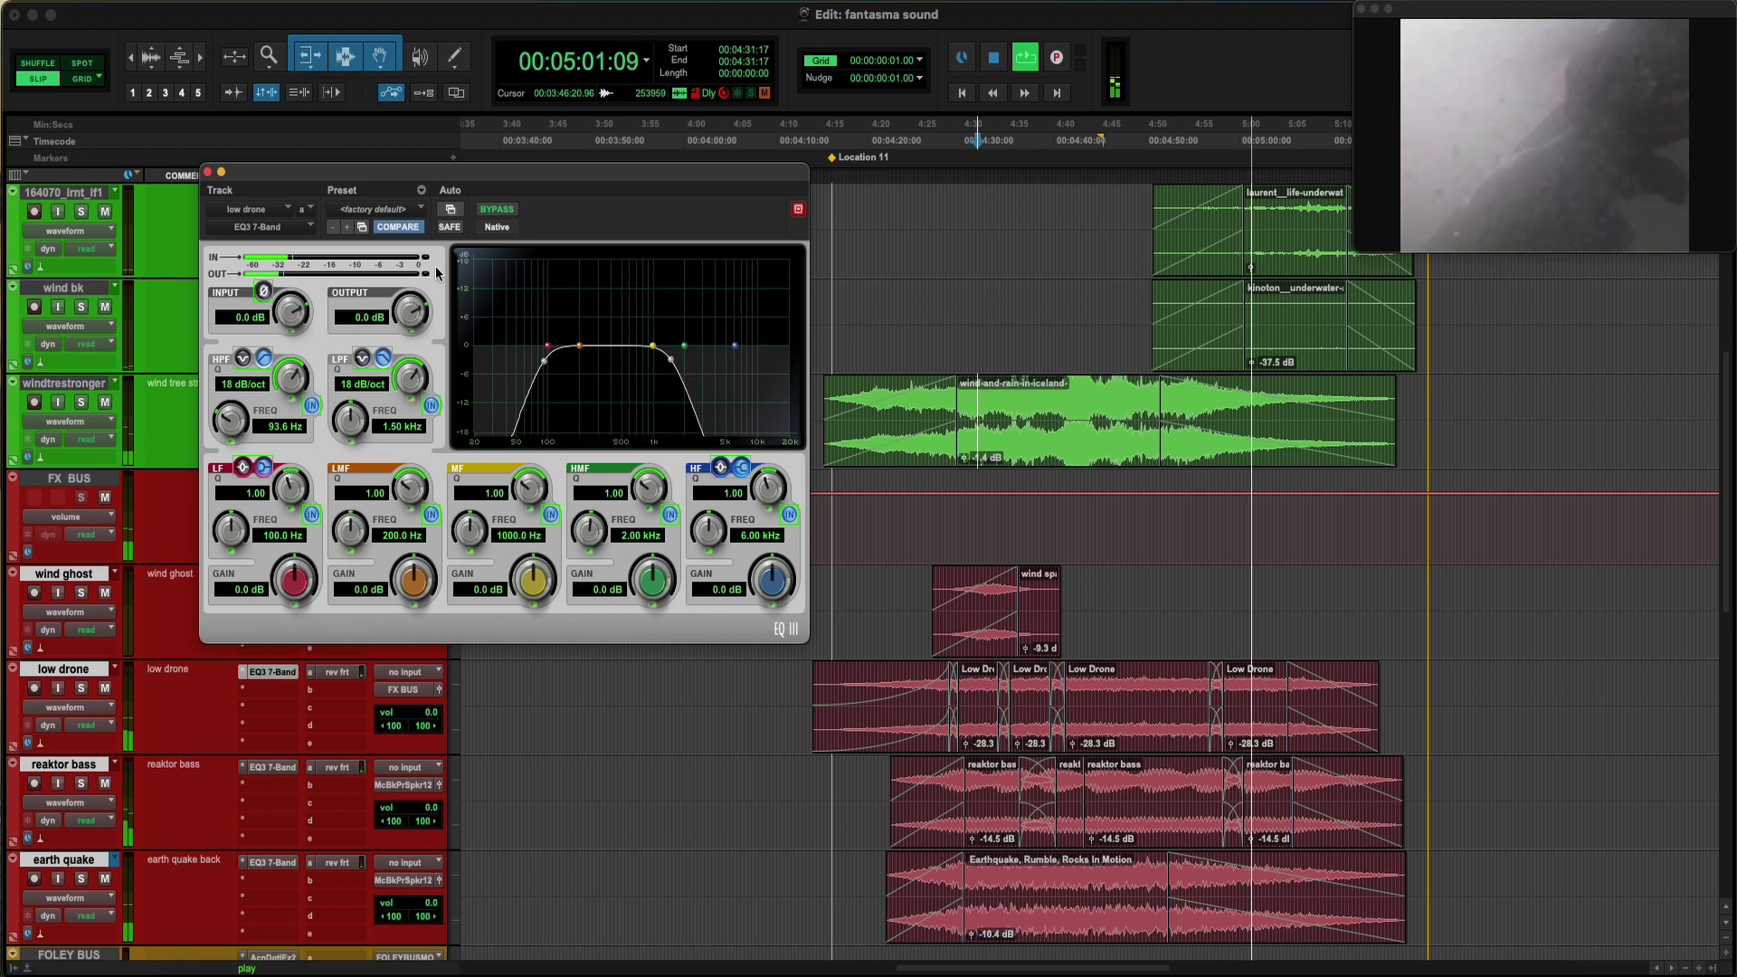
{"action": "left_click", "coordinate": [207, 172]}
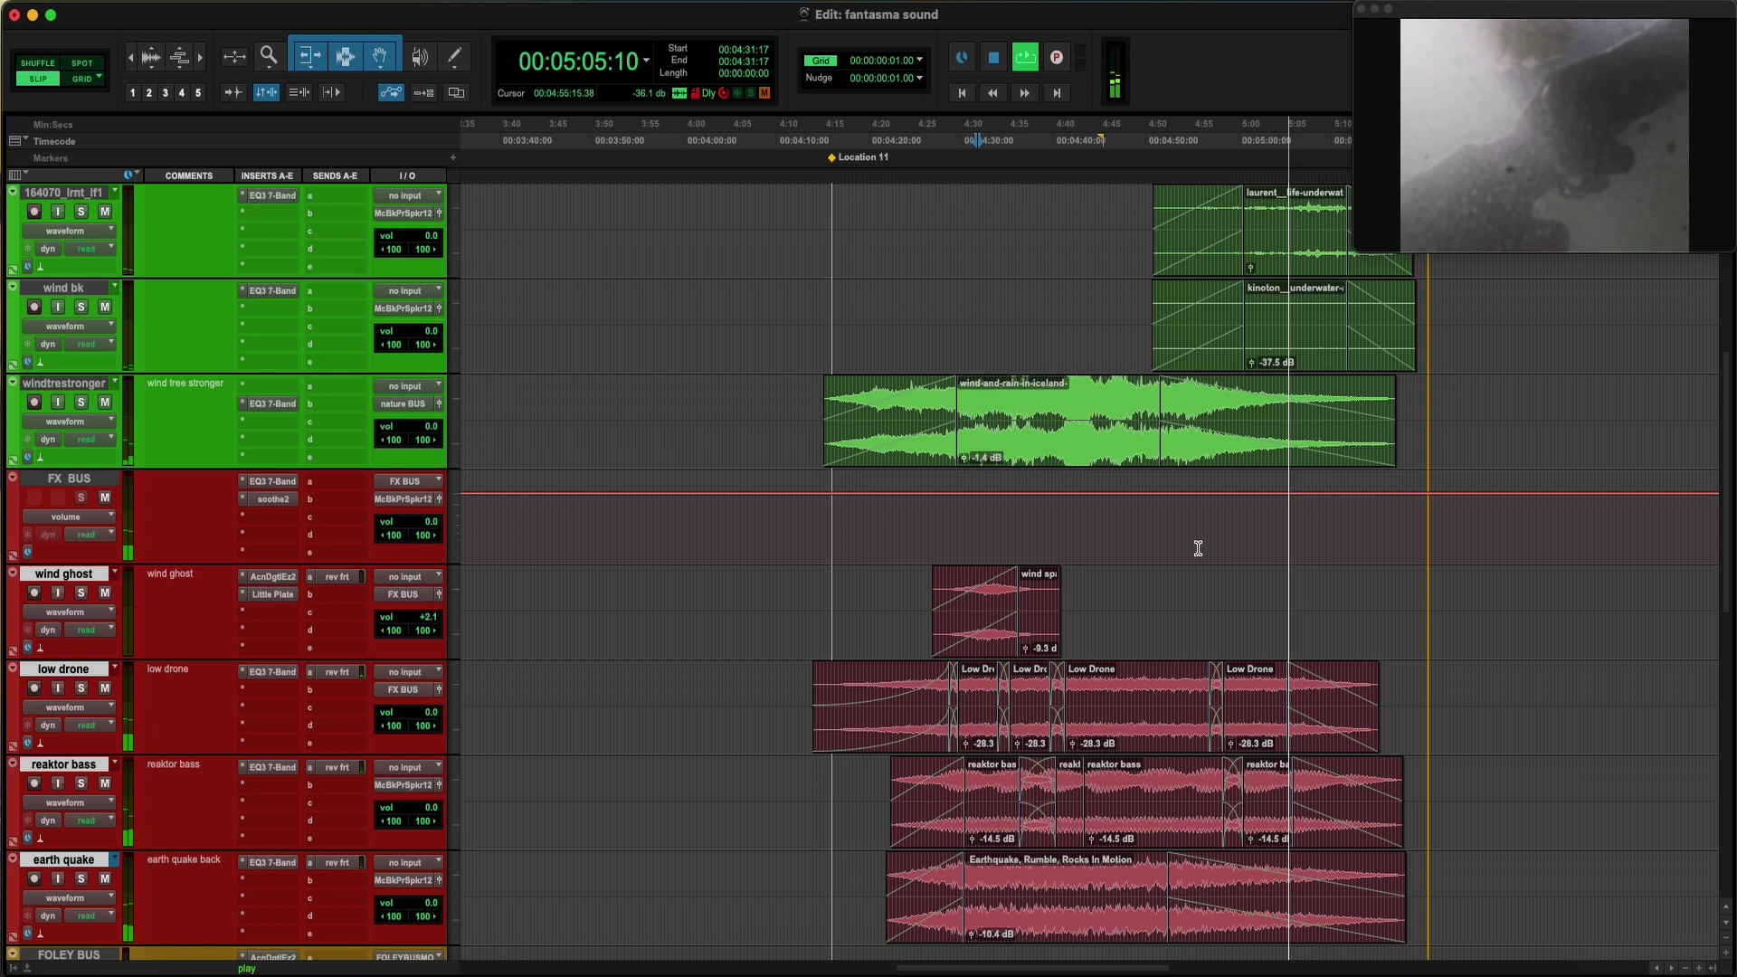
{"action": "scroll", "coordinate": [1241, 609], "scroll_direction": "right", "scroll_amount": 2}
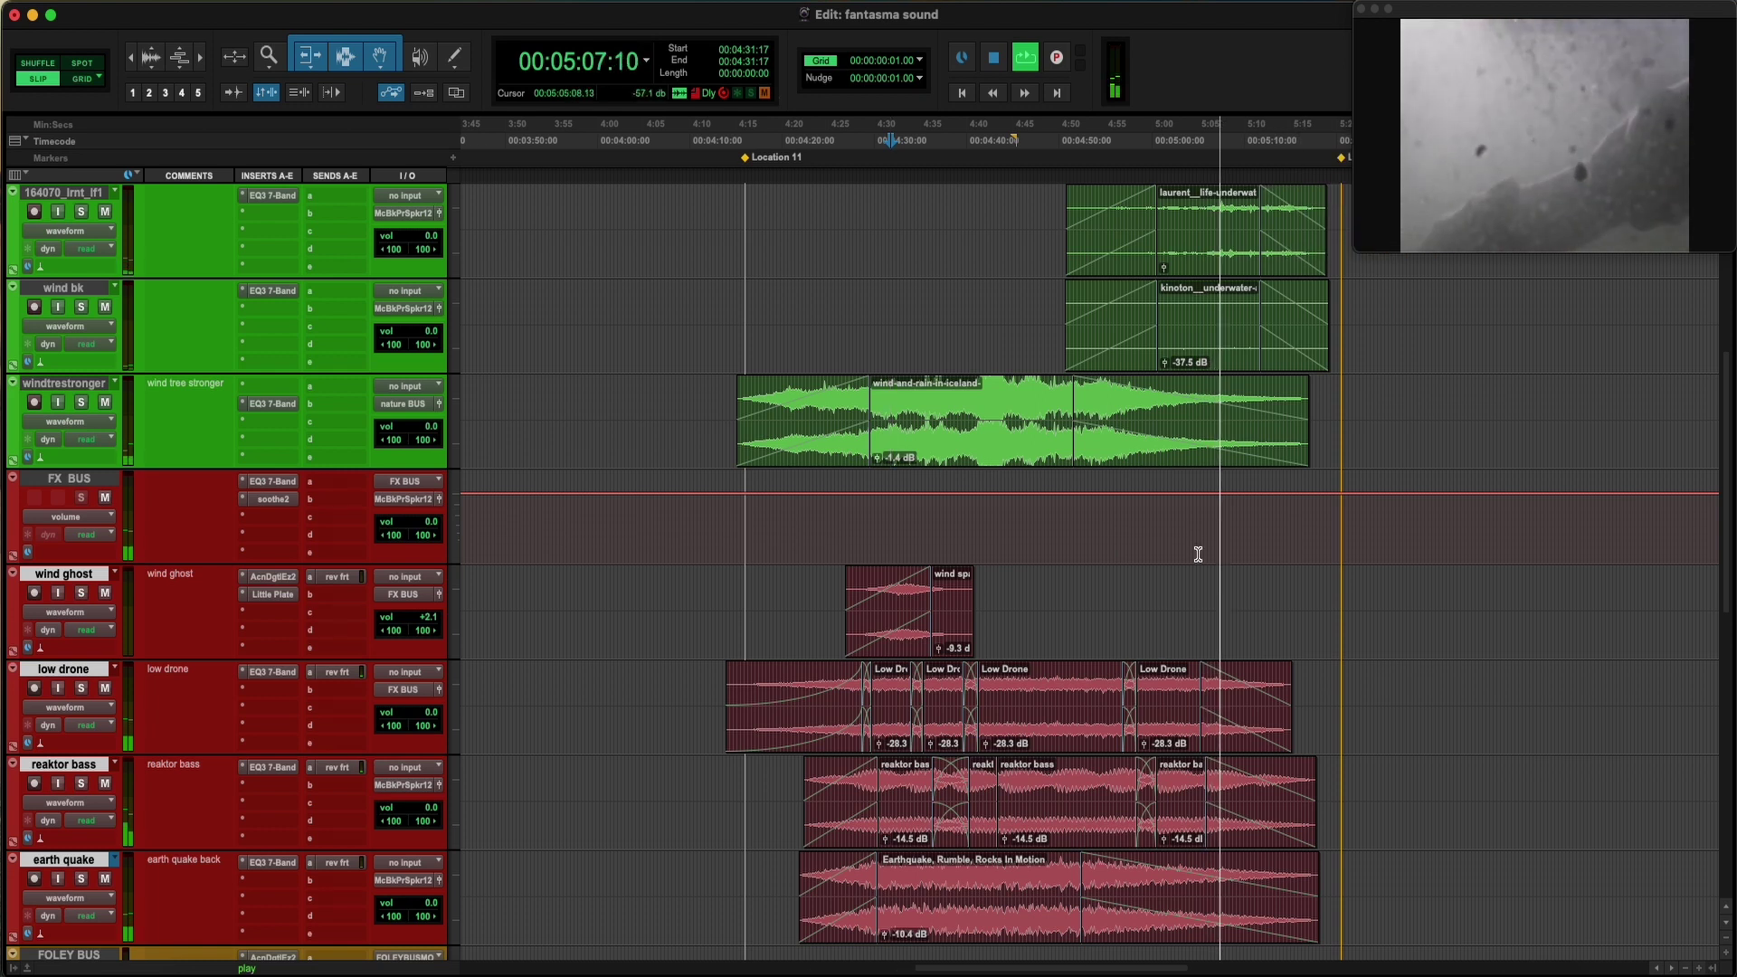
{"action": "scroll", "coordinate": [1194, 555], "scroll_direction": "right", "scroll_amount": 6}
{"action": "scroll", "coordinate": [1194, 554], "scroll_direction": "up", "scroll_amount": 2}
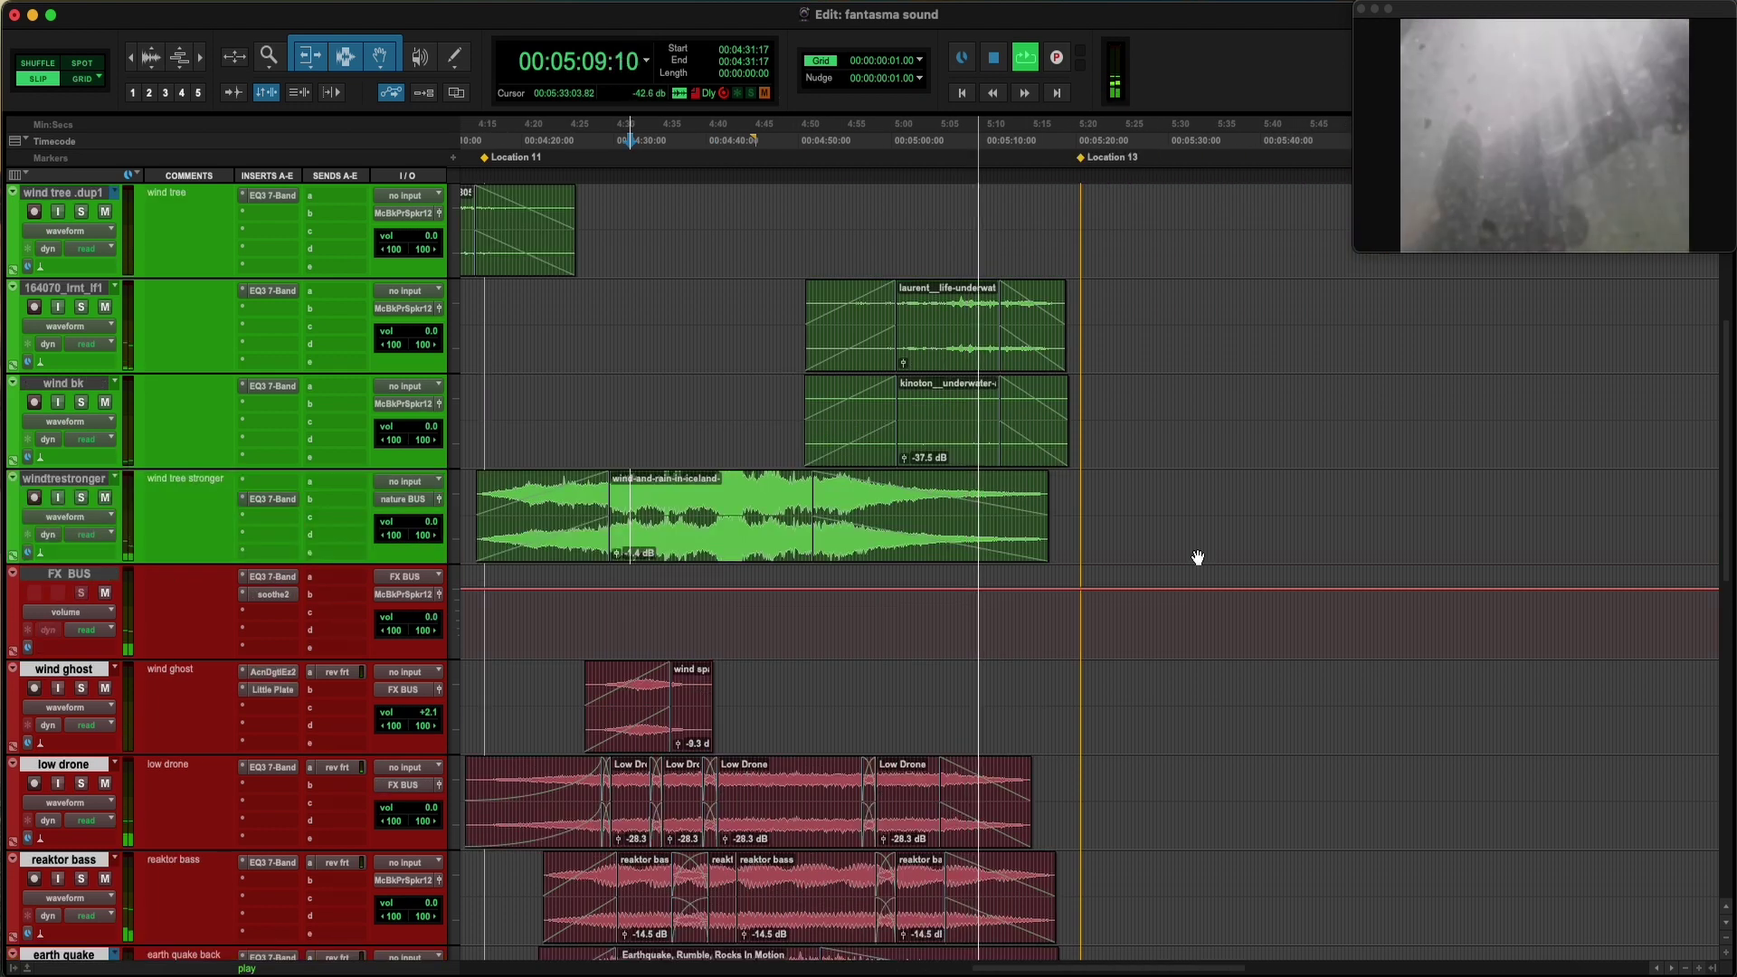
{"action": "scroll", "coordinate": [1001, 540], "scroll_direction": "down", "scroll_amount": 10}
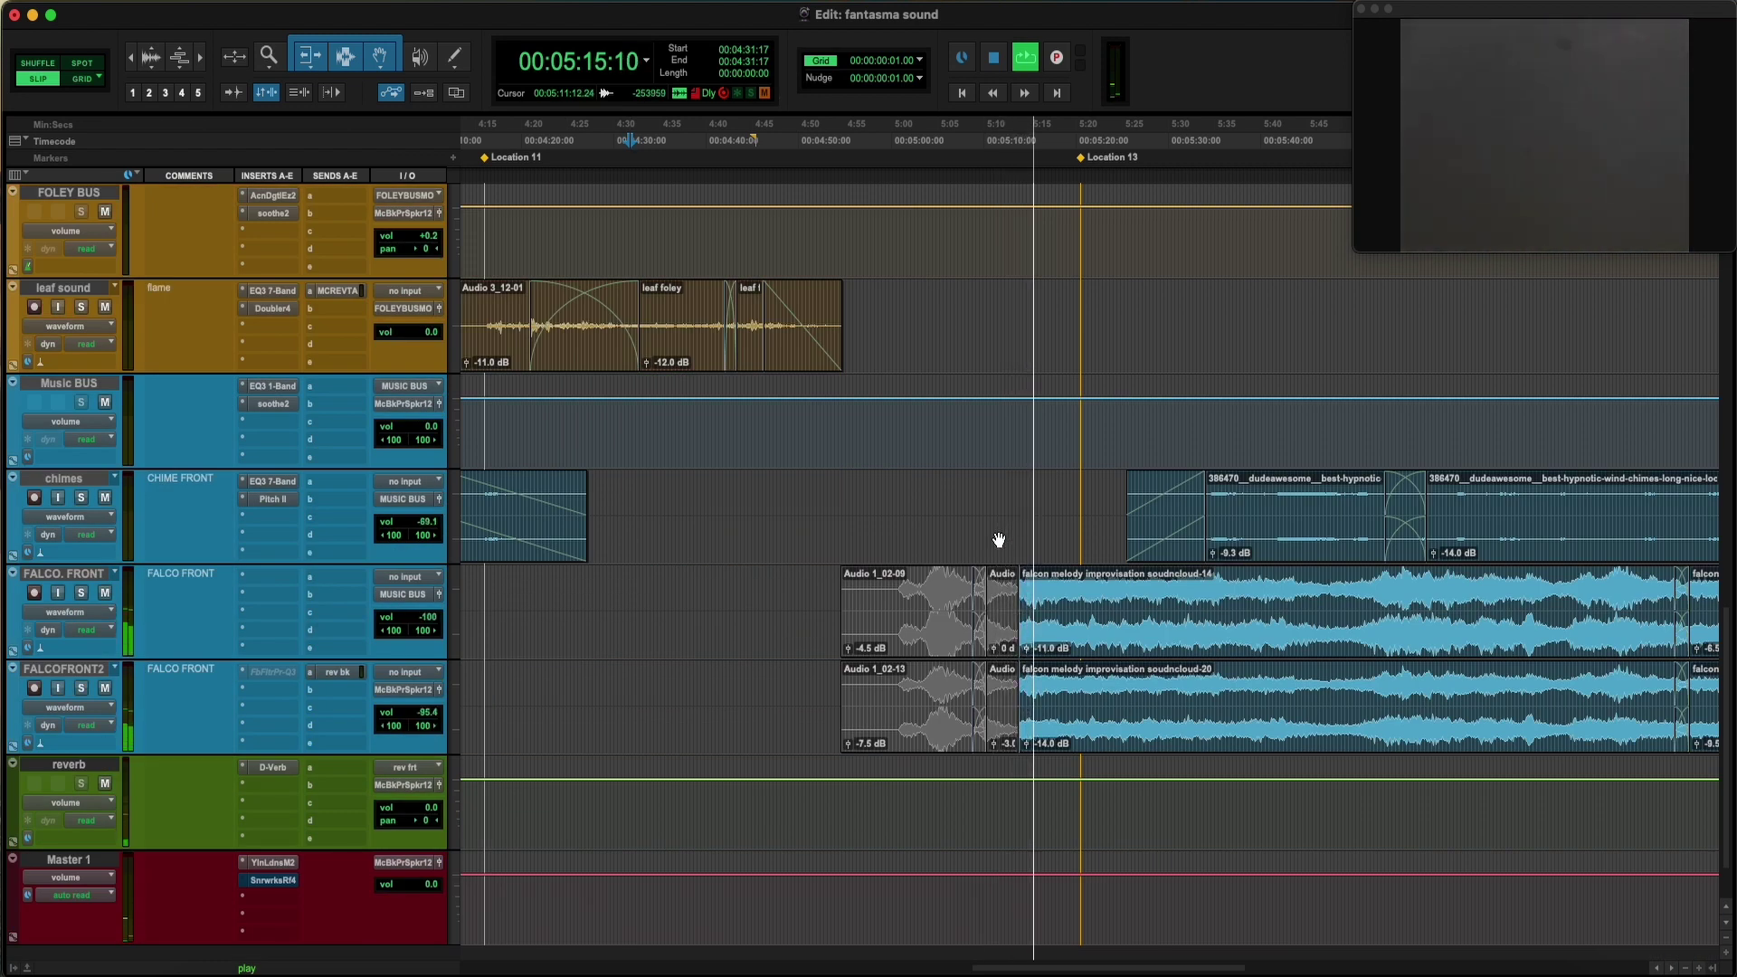
Stop playback, move the play start to 4:16:01, and shrink all tracks to minimum height
{"action": "key", "text": "space"}
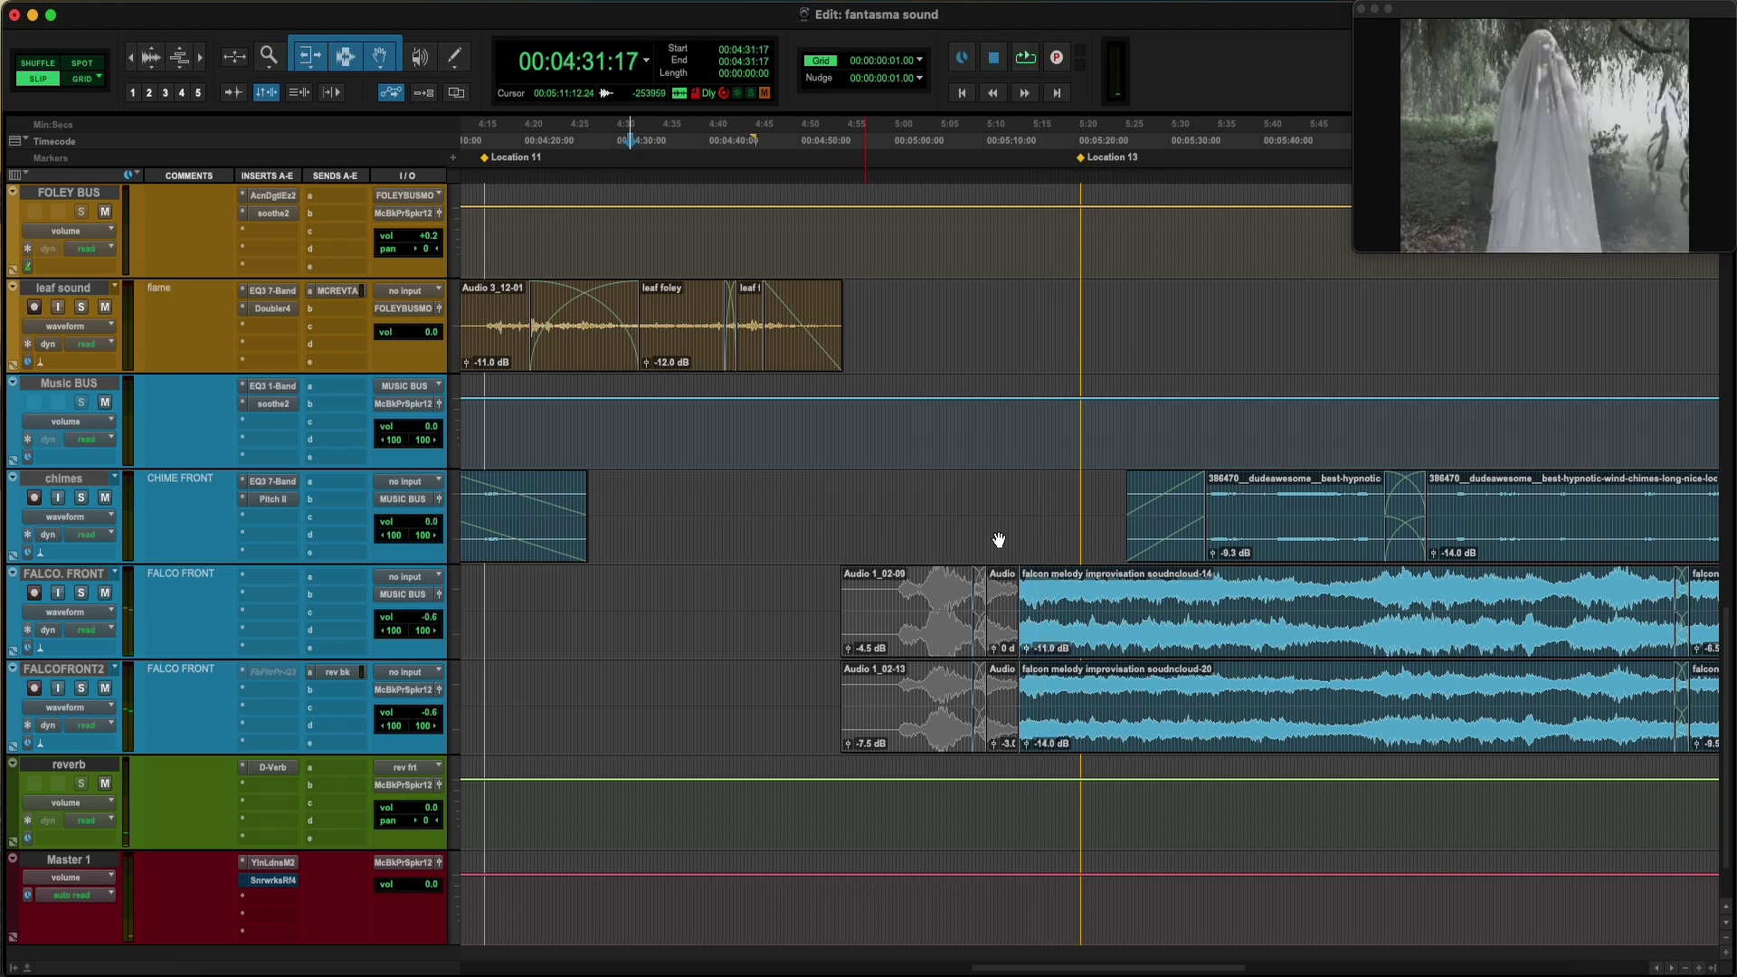
{"action": "scroll", "coordinate": [999, 540], "scroll_direction": "left", "scroll_amount": 5}
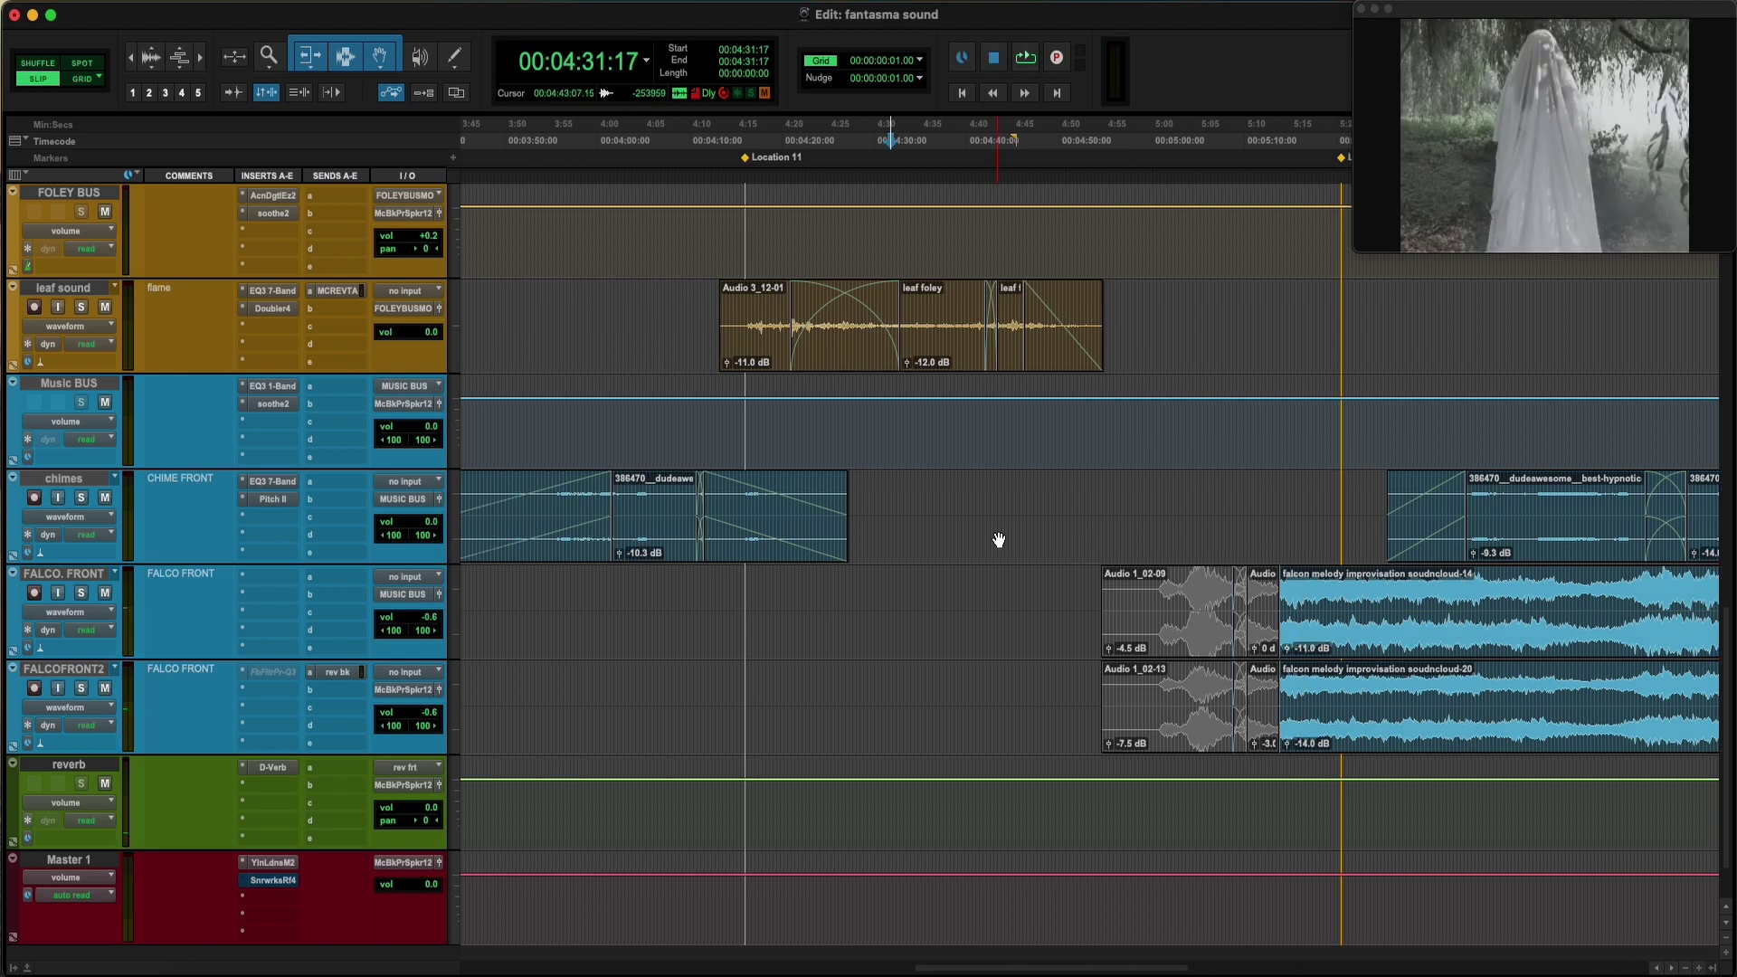
{"action": "scroll", "coordinate": [999, 540], "scroll_direction": "up", "scroll_amount": 10}
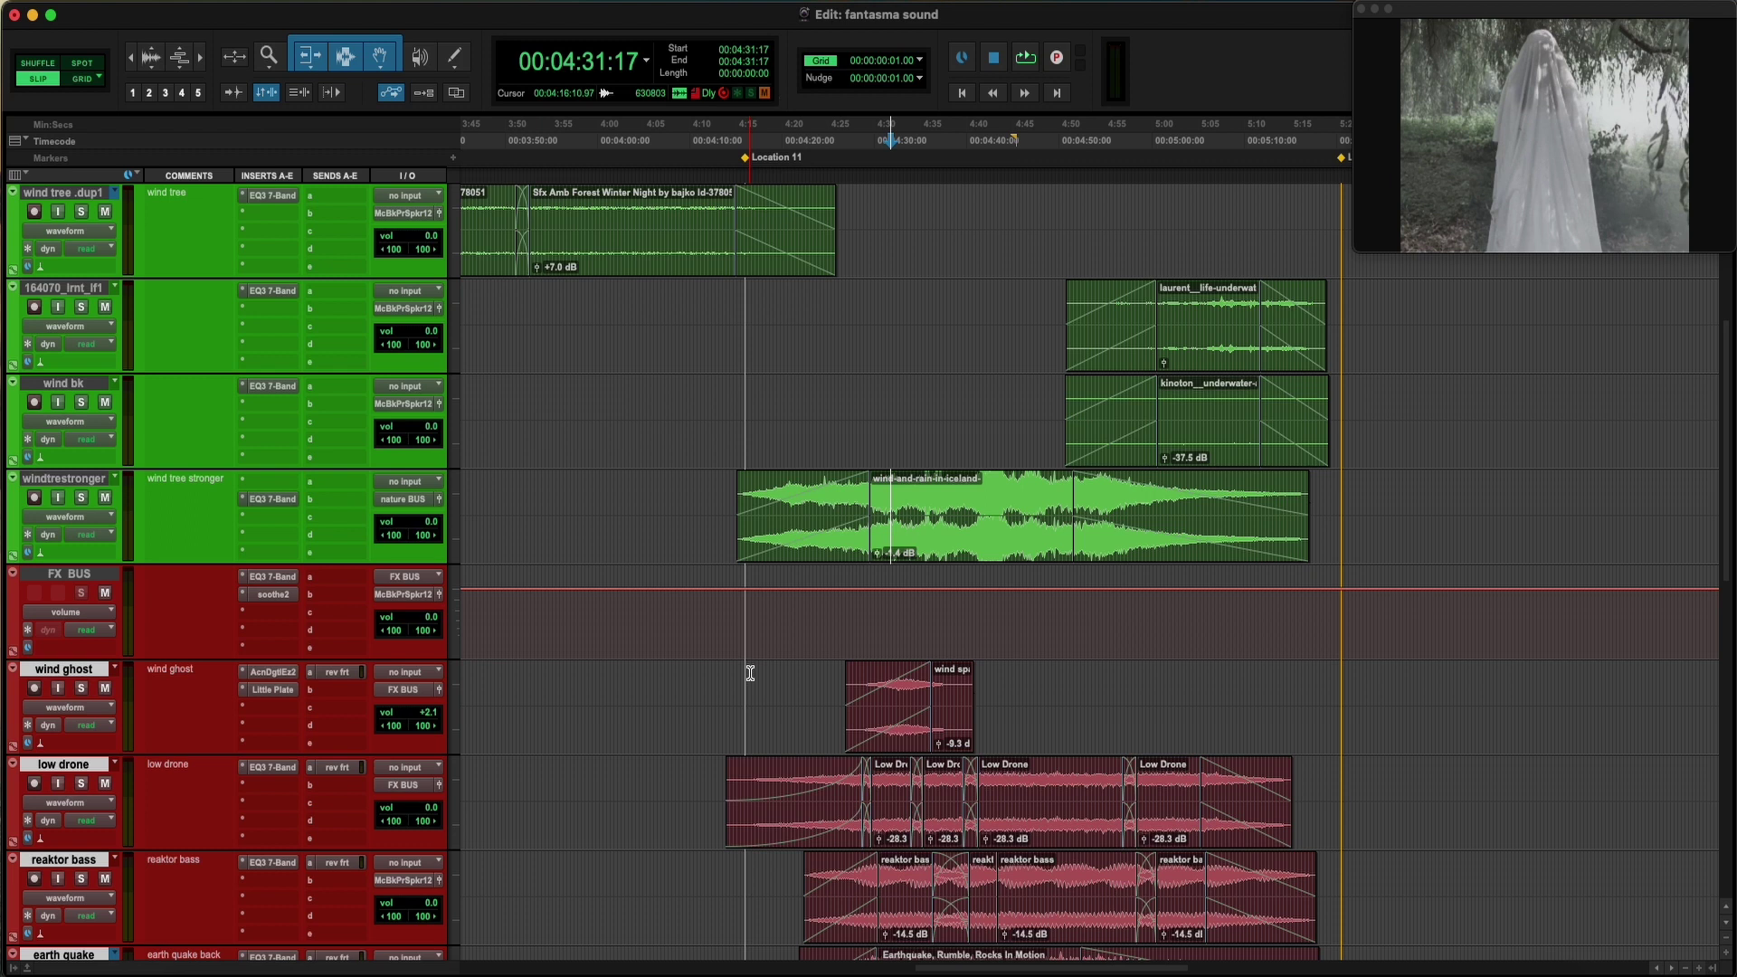
{"action": "left_click", "coordinate": [746, 673]}
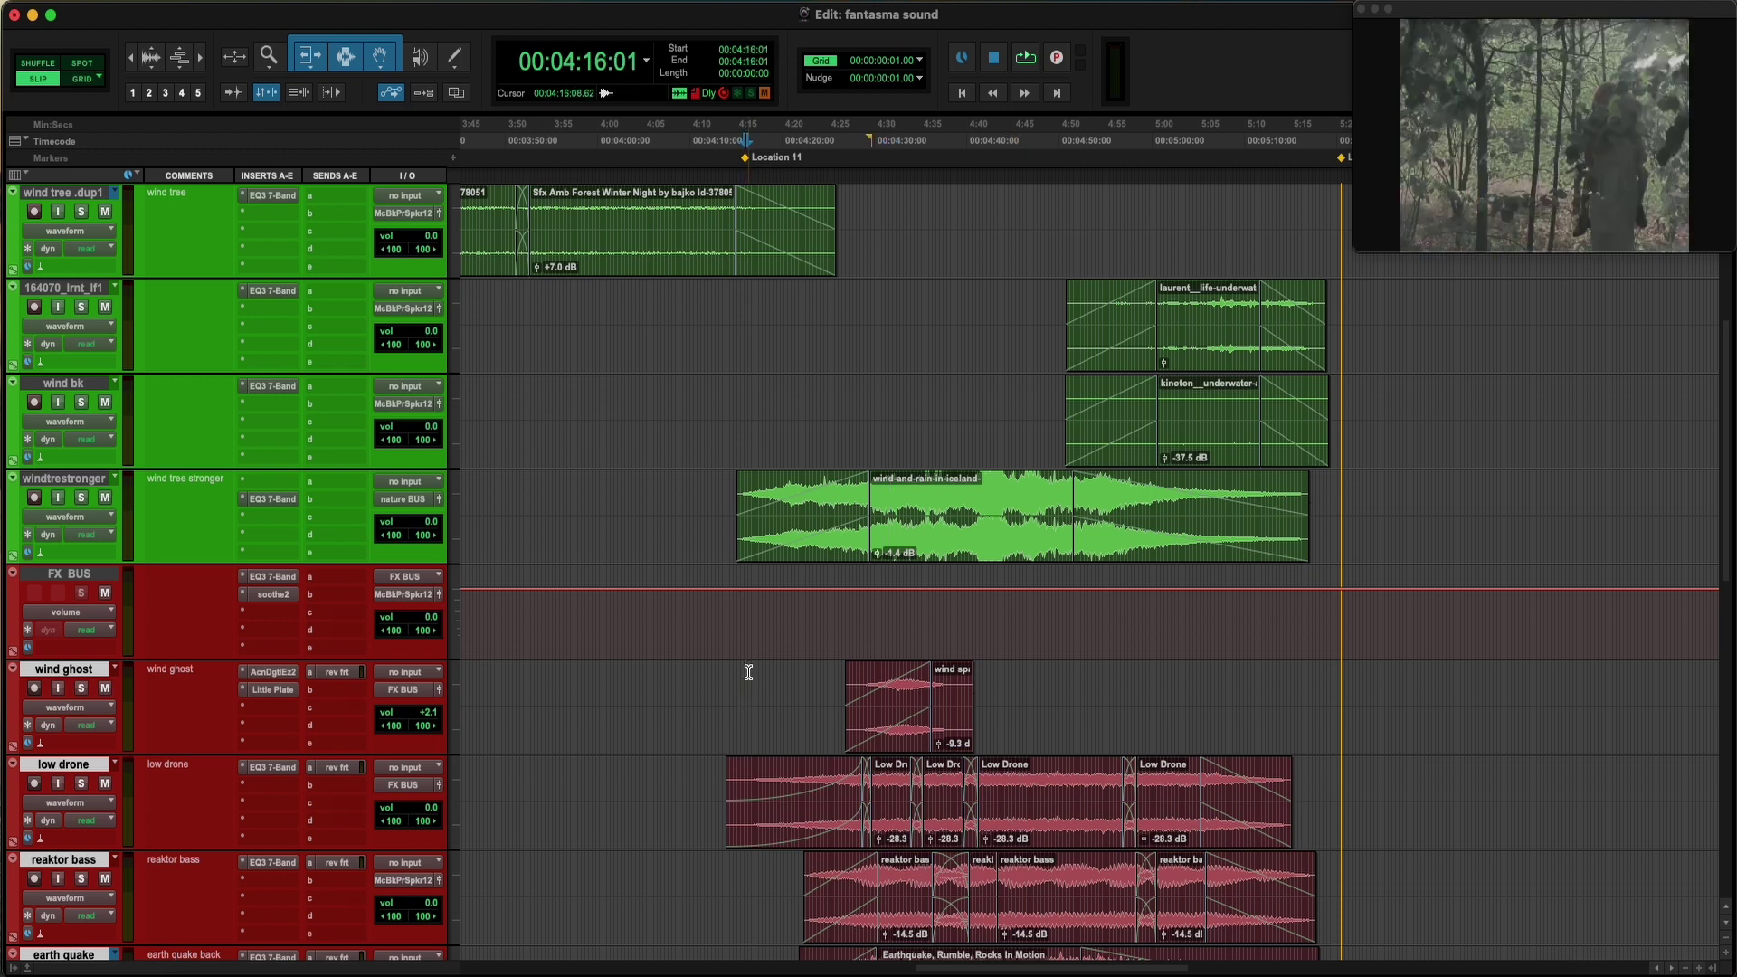
{"action": "left_click_drag", "start_coordinate": [79, 754], "coordinate": [86, 554]}
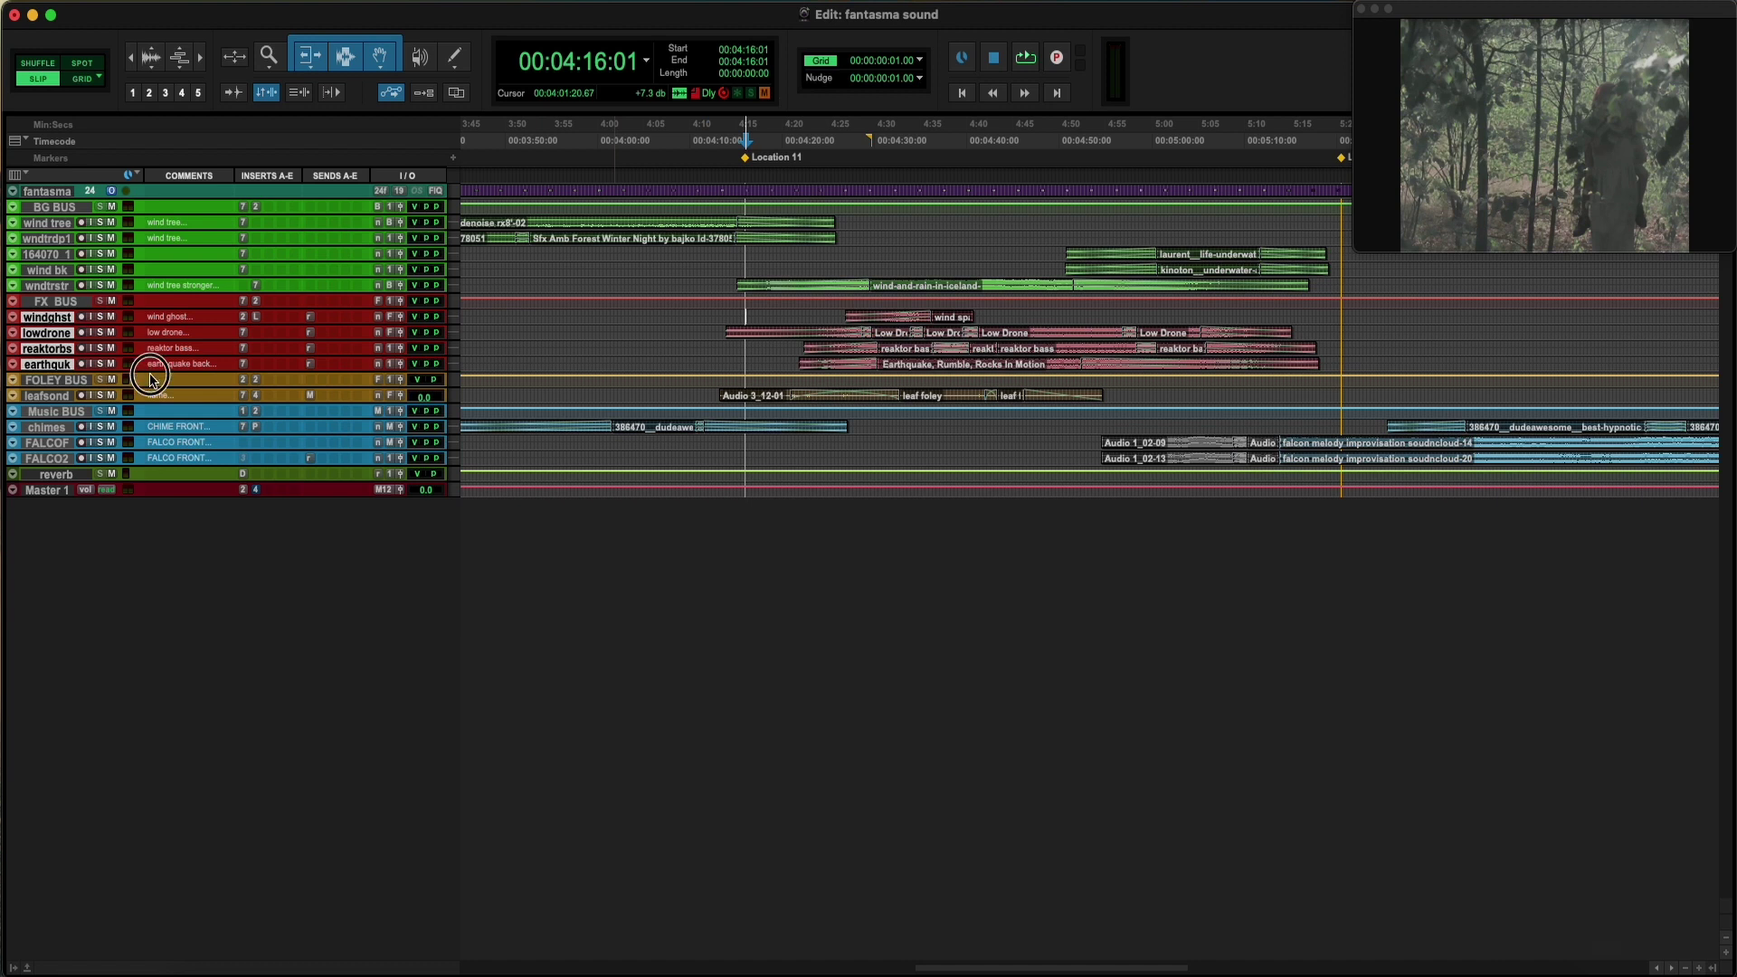
Enlarge all tracks back to a large height and set the playback start near 4:20:06
{"action": "left_click_drag", "start_coordinate": [150, 378], "coordinate": [150, 435]}
{"action": "scroll", "coordinate": [754, 491], "scroll_direction": "up", "scroll_amount": 3}
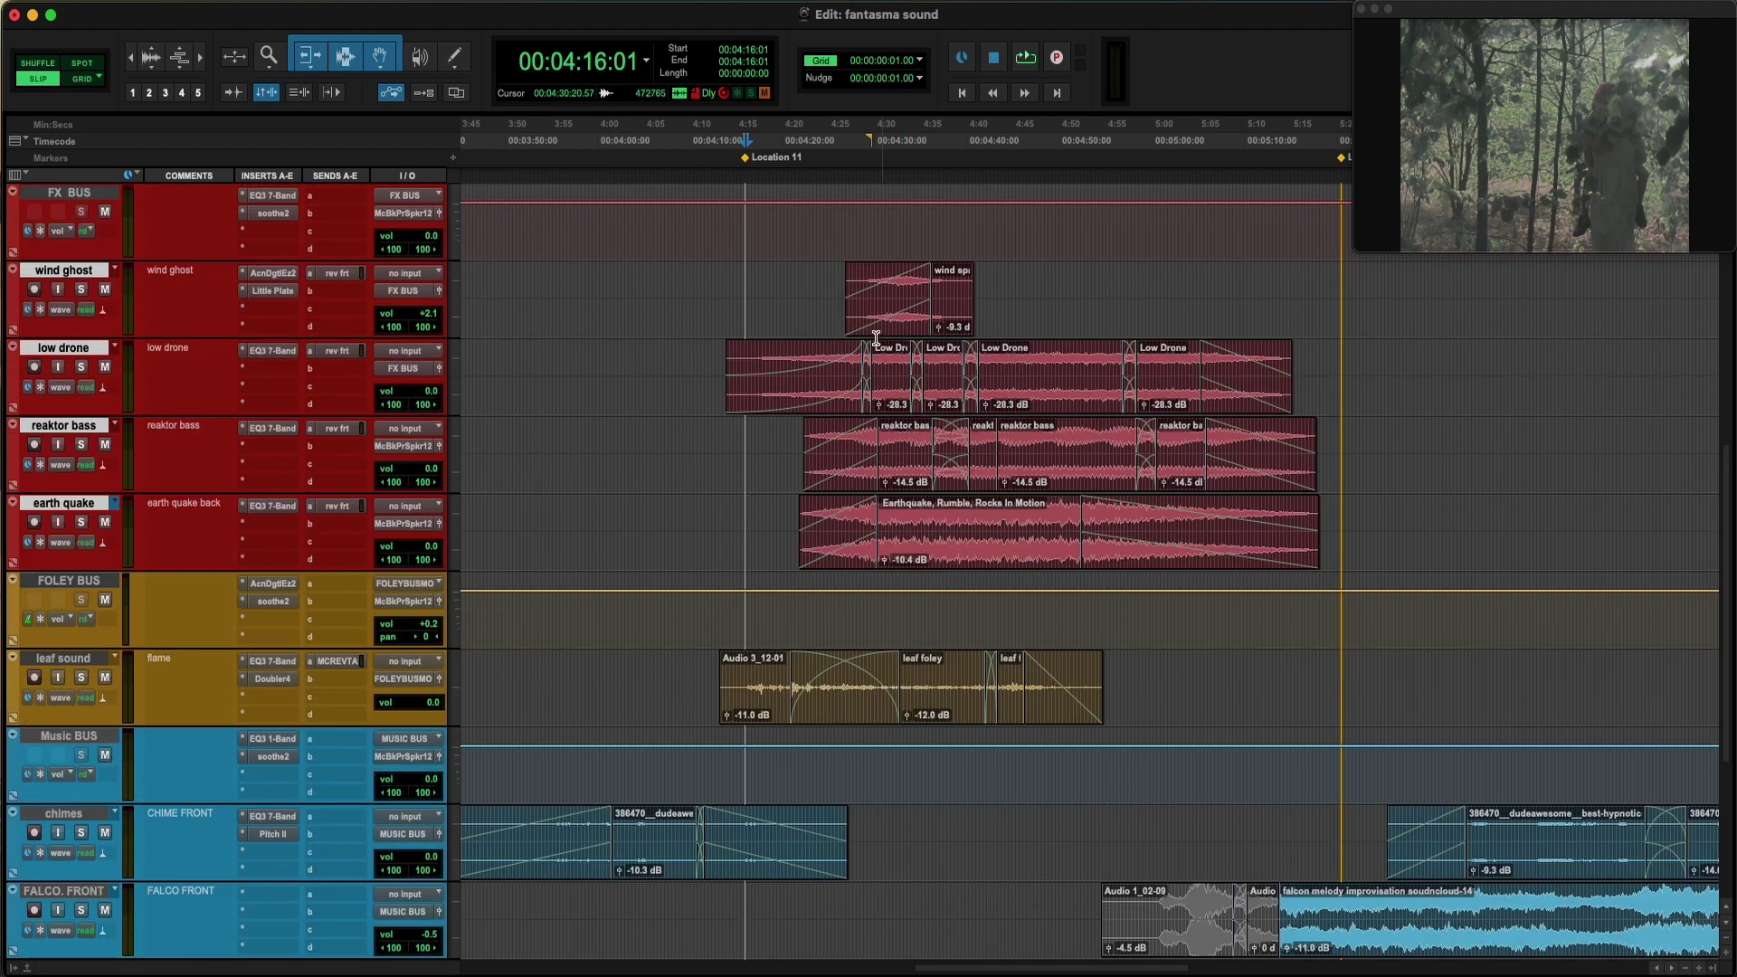
{"action": "left_click", "coordinate": [786, 276]}
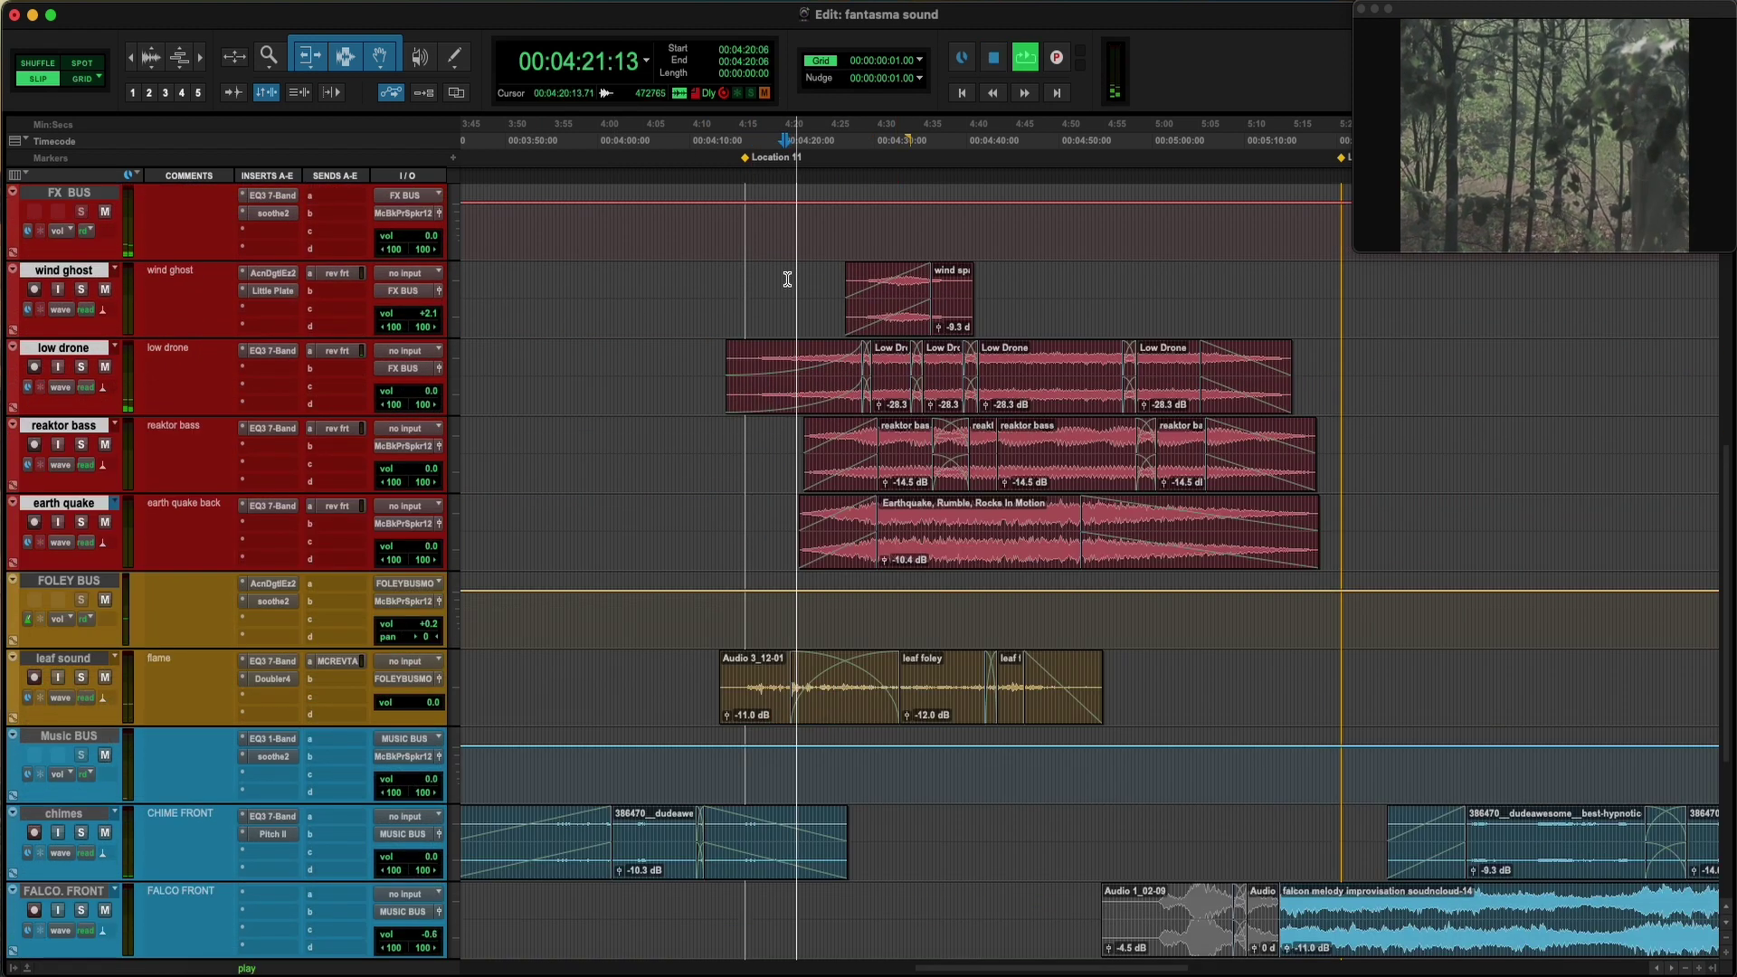